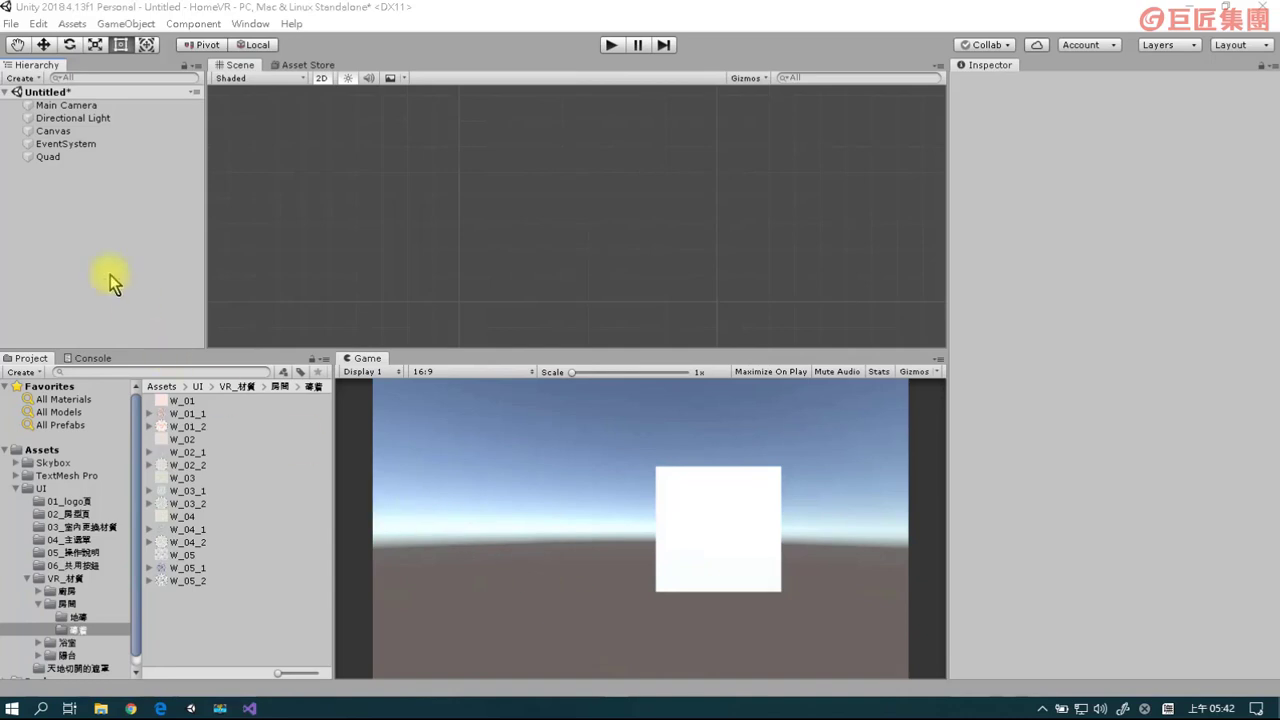
Create a UI Toggle on the Canvas from the GameObject menu.
{"action": "left_click", "coordinate": [124, 23]}
{"action": "mouse_move", "coordinate": [193, 185]}
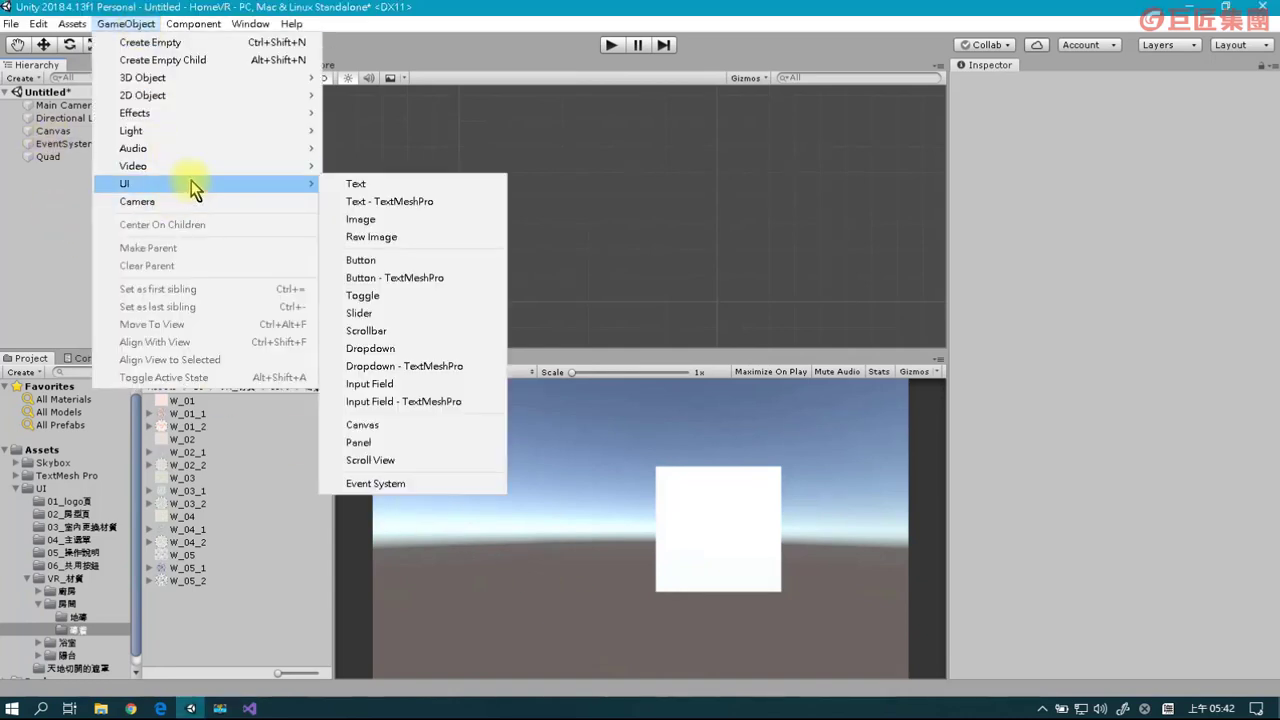
{"action": "left_click", "coordinate": [391, 296]}
{"action": "left_click_drag", "start_coordinate": [520, 252], "coordinate": [529, 197]}
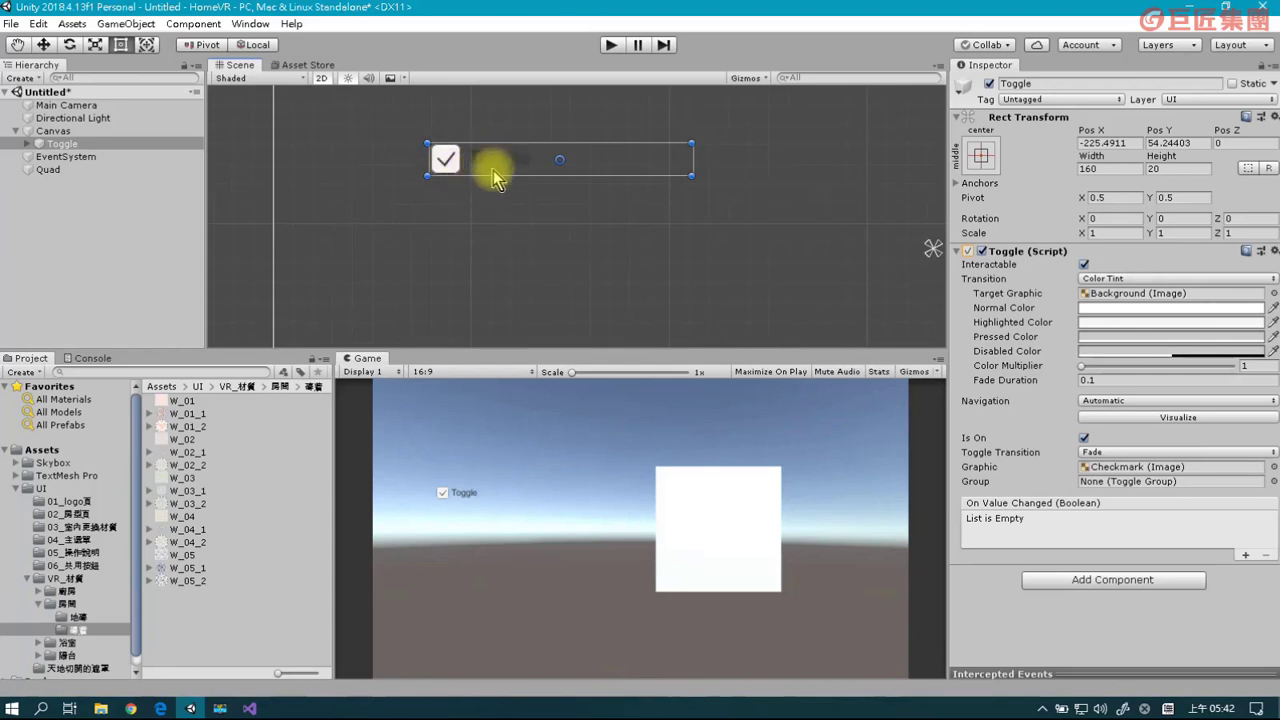
Duplicate the Toggle twice, placing Toggle (1) and Toggle (2) below it.
{"action": "left_click", "coordinate": [110, 210]}
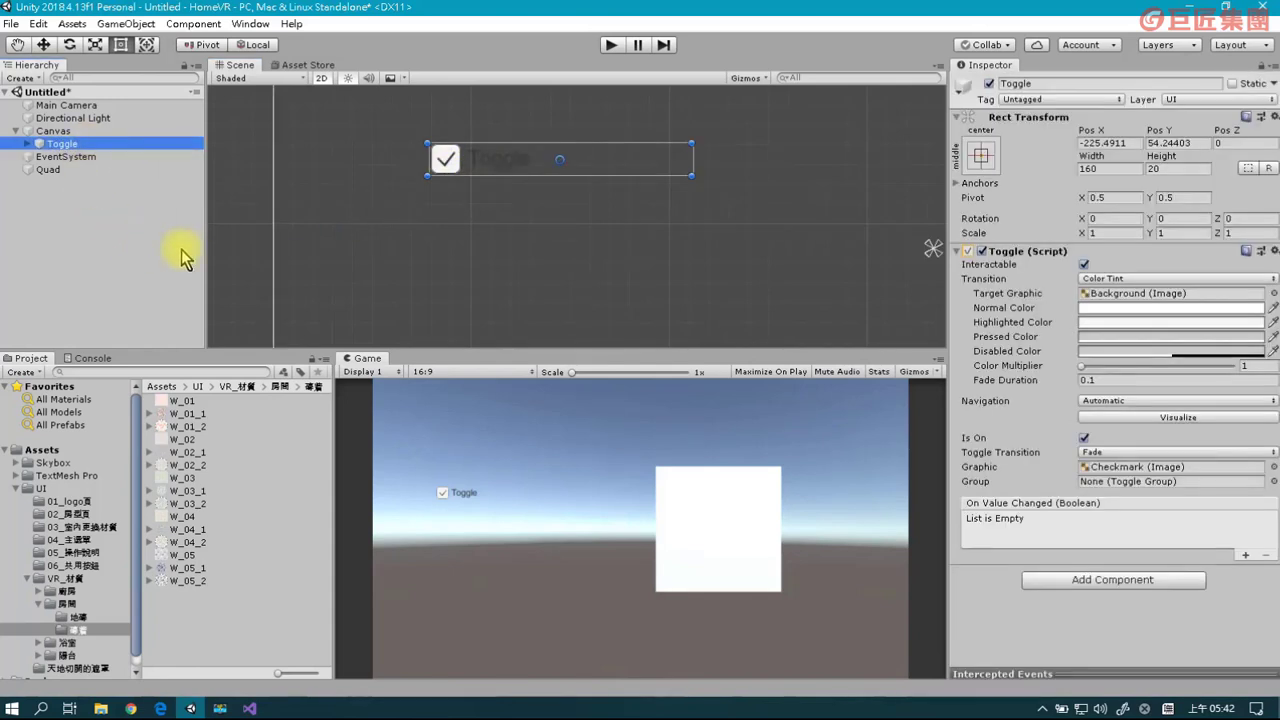
{"action": "key", "text": "ctrl+d"}
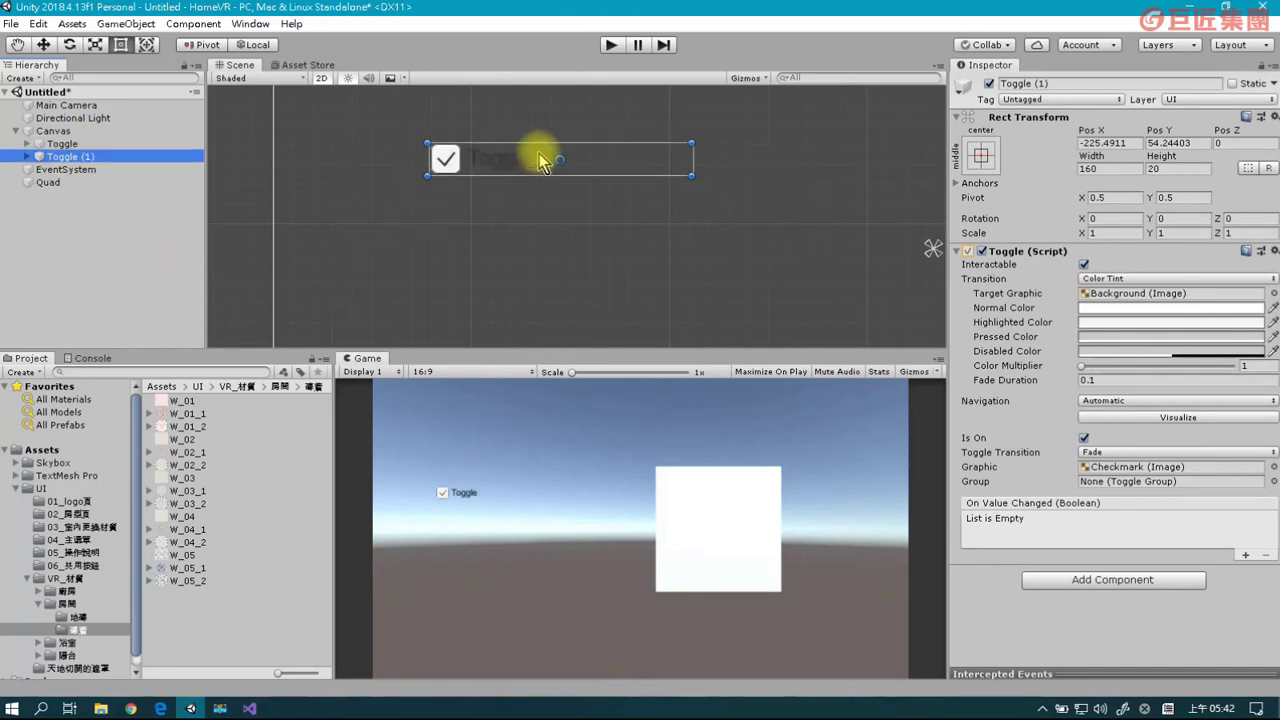
{"action": "left_click_drag", "start_coordinate": [586, 158], "coordinate": [600, 206]}
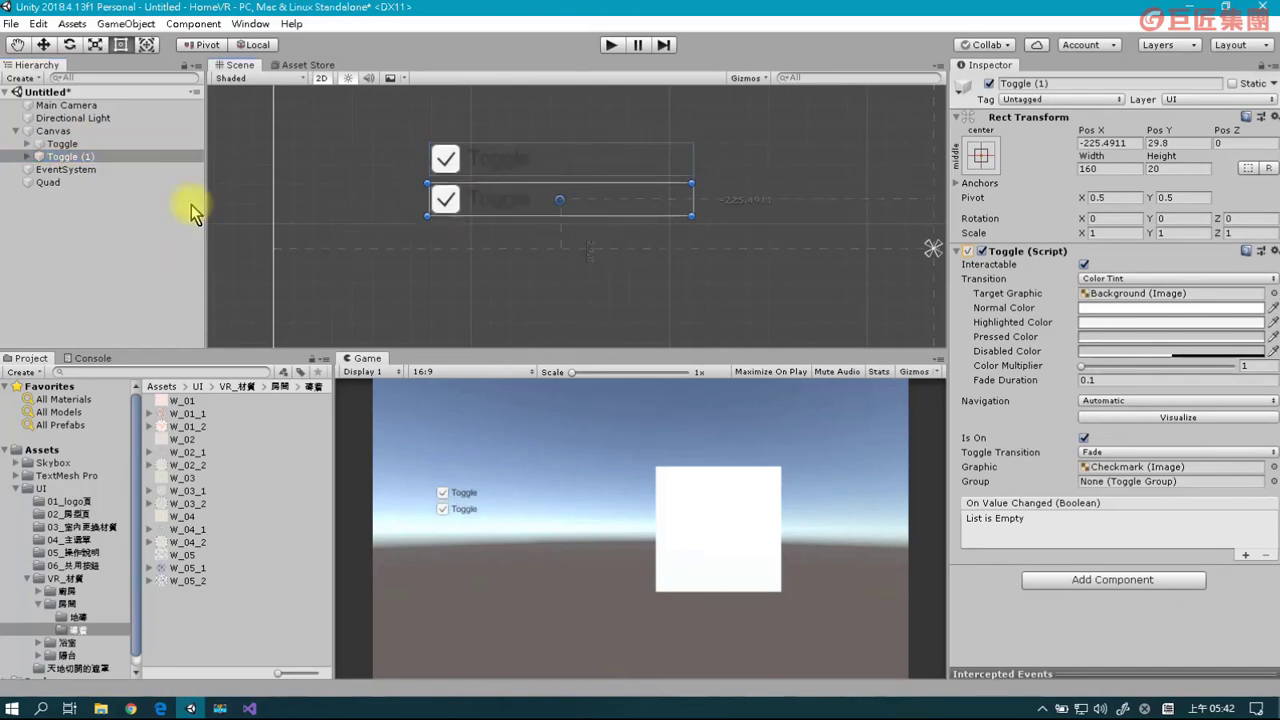
{"action": "key", "text": "ctrl+d"}
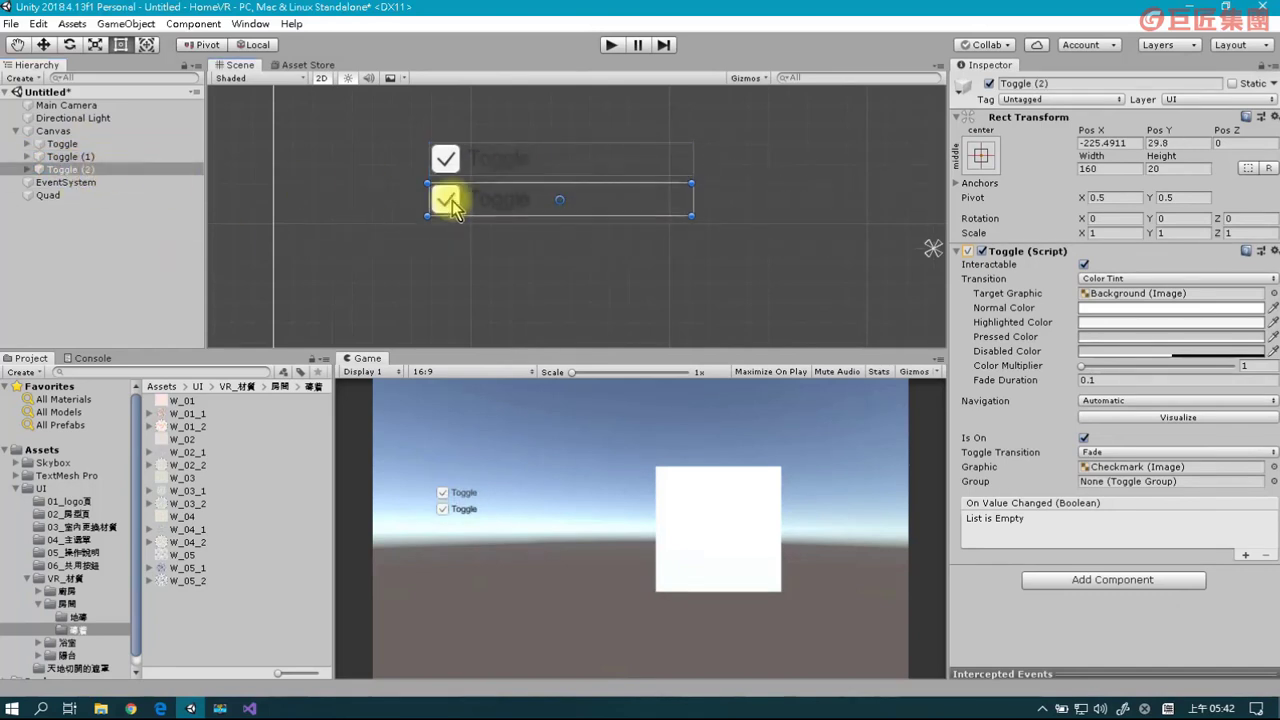
{"action": "left_click_drag", "start_coordinate": [600, 206], "coordinate": [610, 265]}
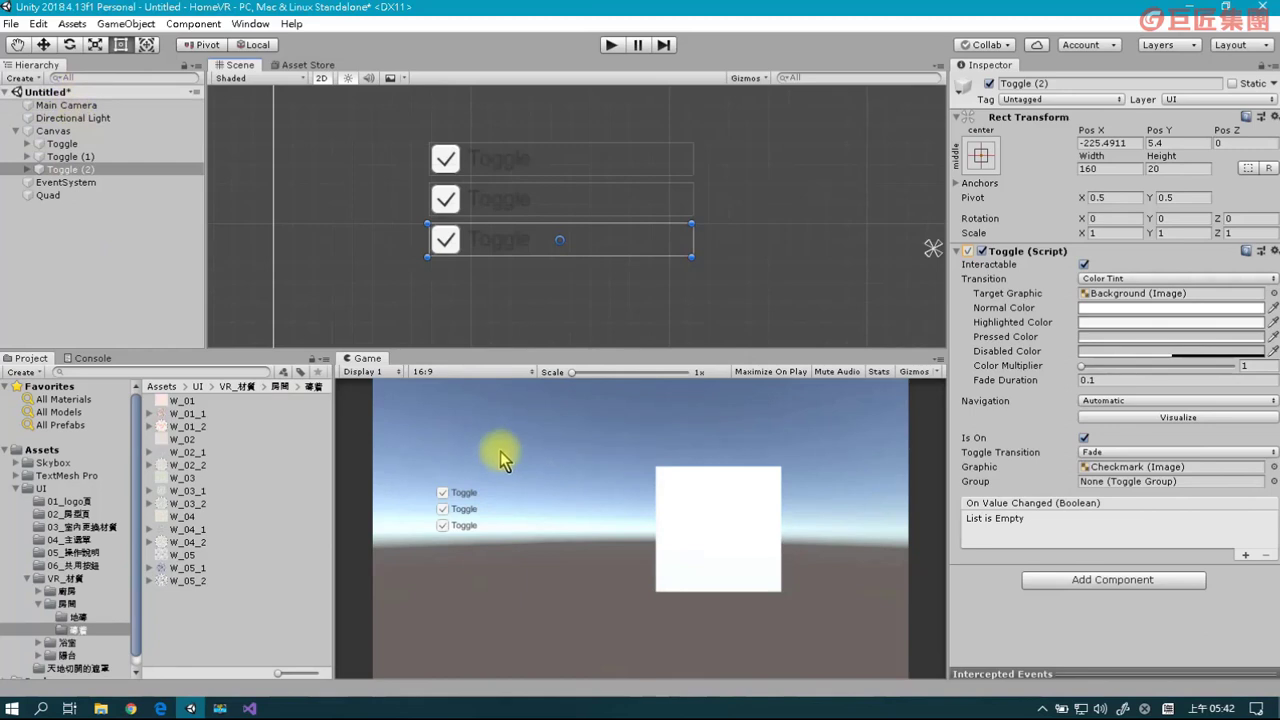
Set the Main Camera's Clear Flags to Solid Color.
{"action": "left_click", "coordinate": [110, 106]}
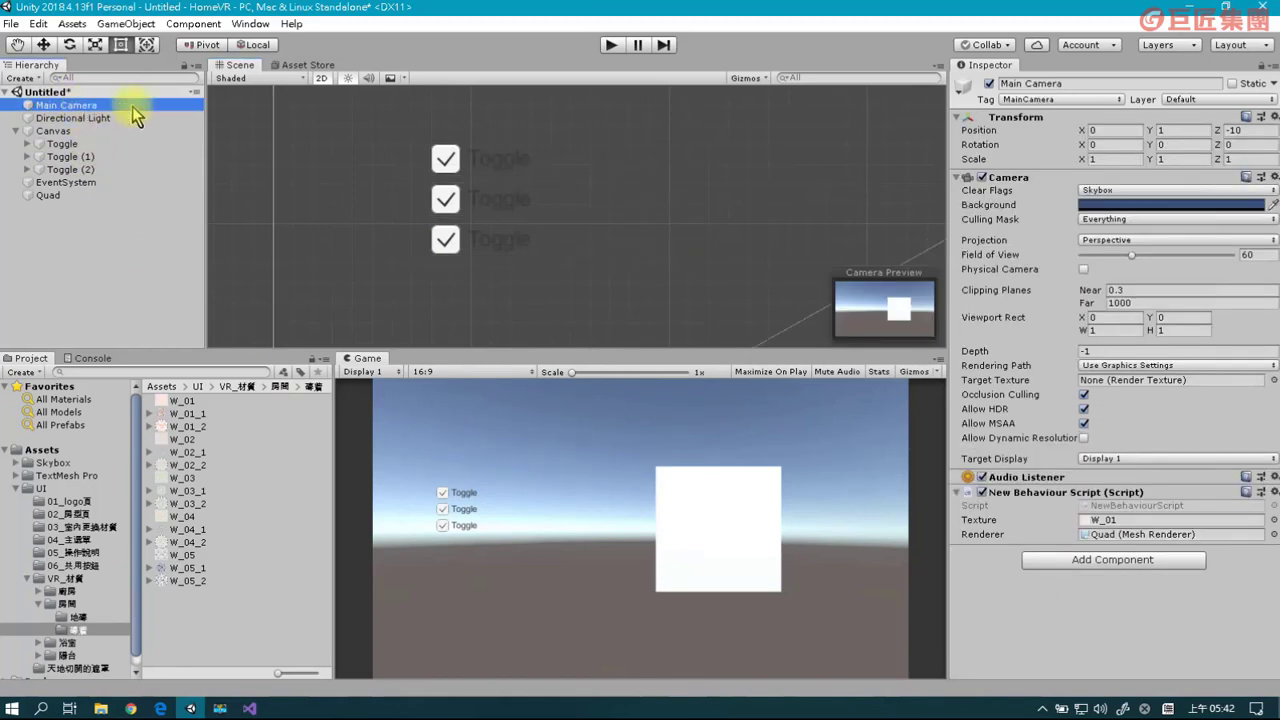
{"action": "left_click", "coordinate": [1118, 191]}
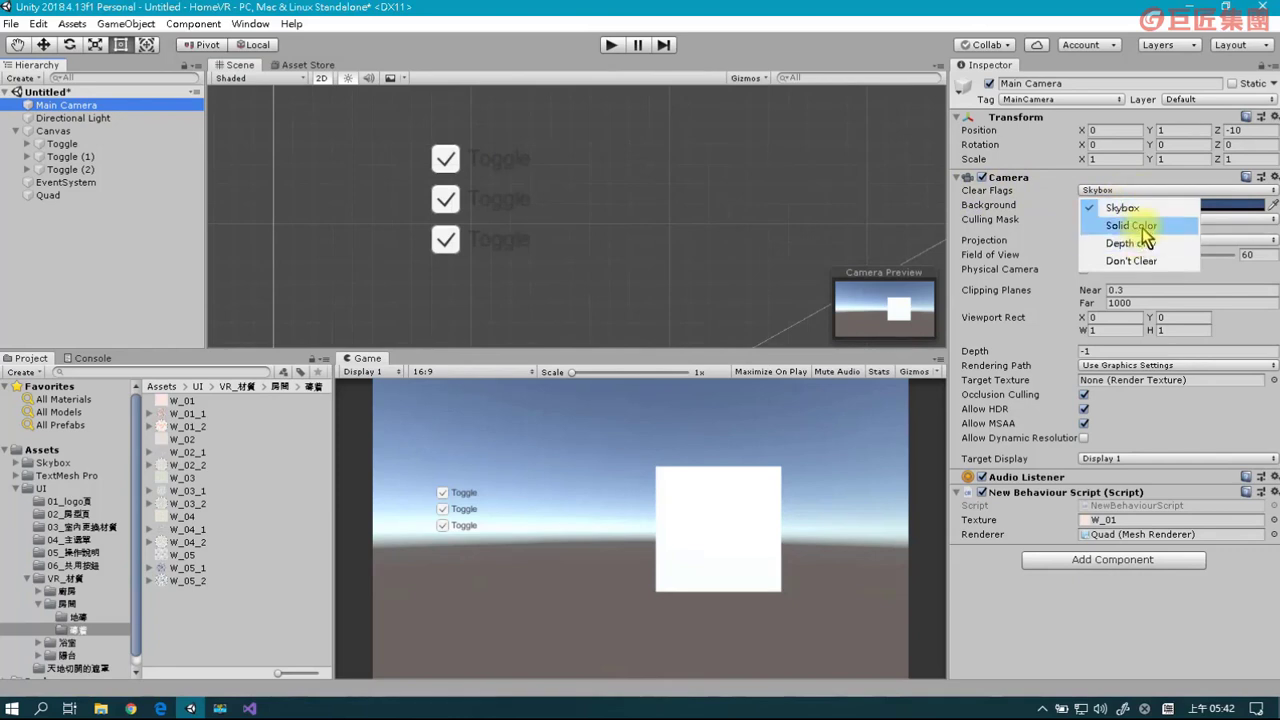
{"action": "left_click", "coordinate": [1130, 226]}
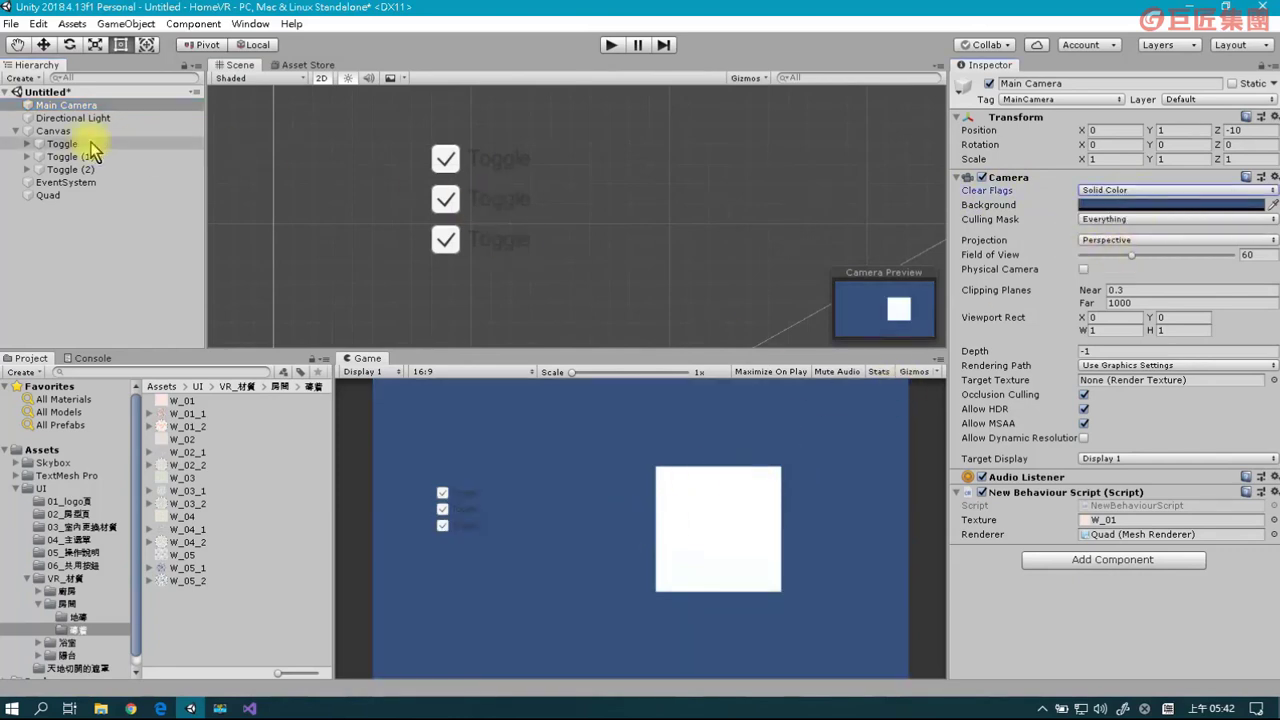
Make the text colour of all three toggle Labels white (FFFFFF).
{"action": "left_click", "coordinate": [28, 145]}
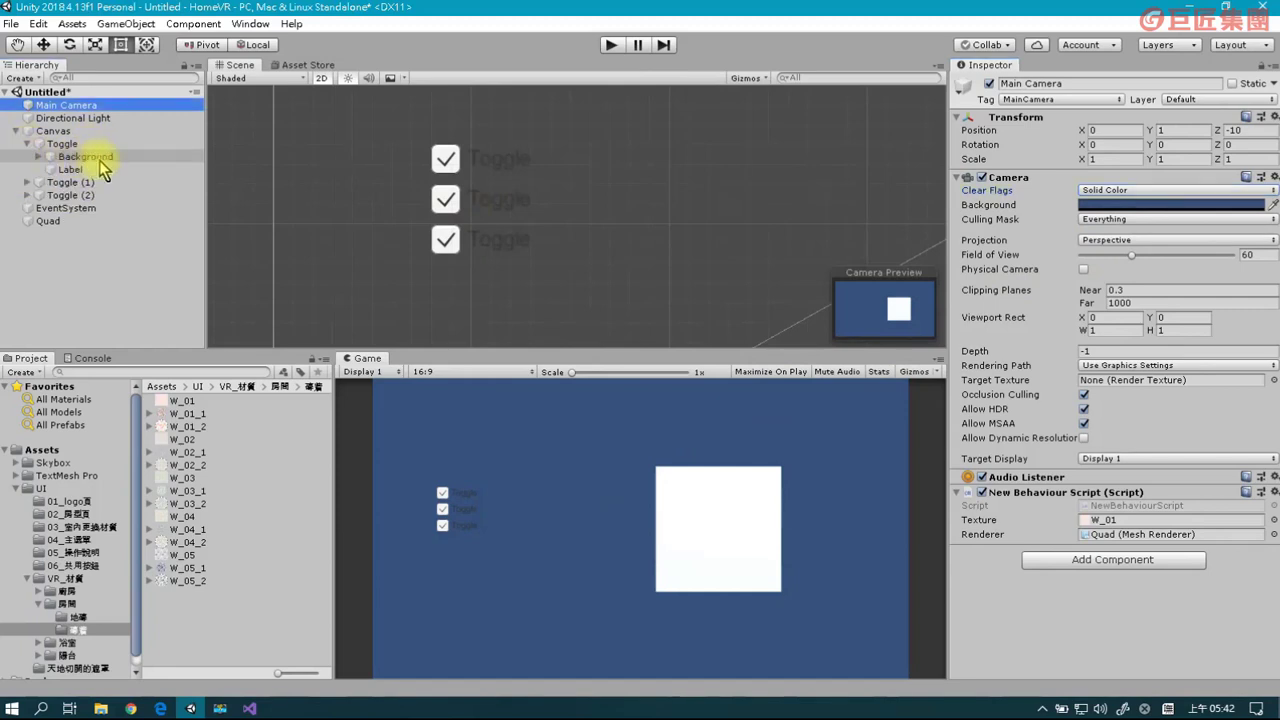
{"action": "left_click", "coordinate": [70, 169]}
{"action": "left_click", "coordinate": [28, 183]}
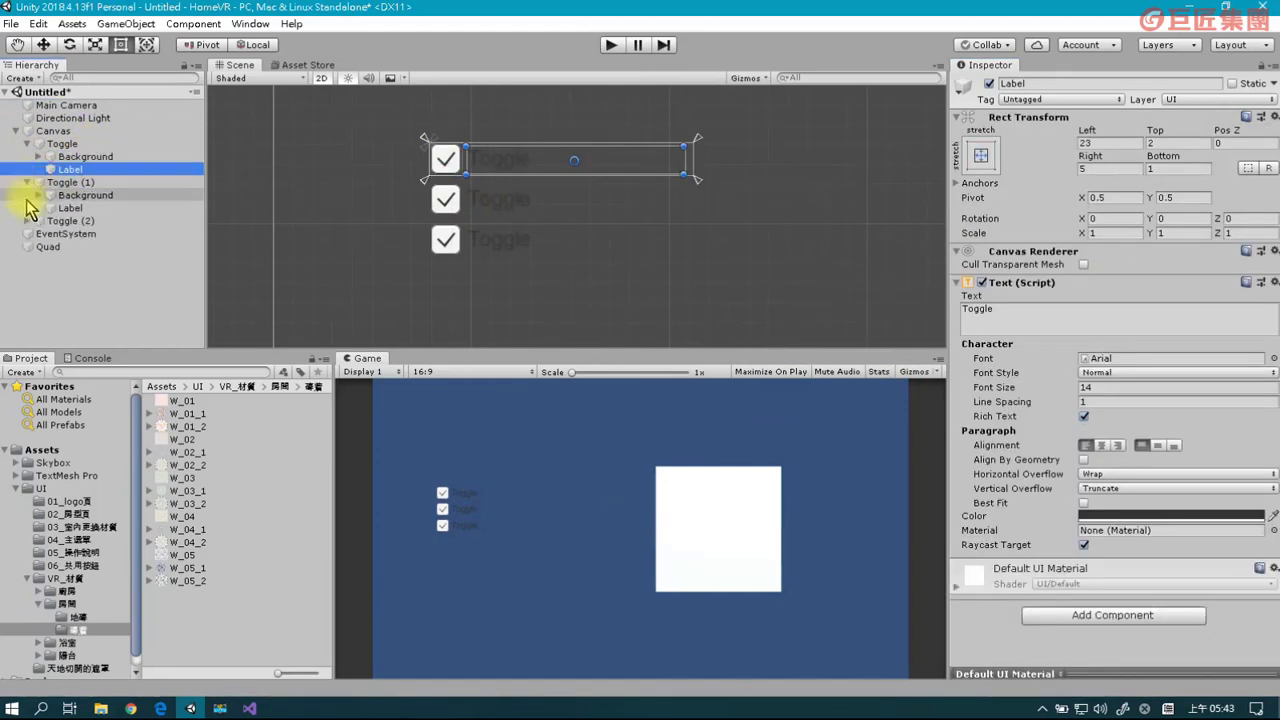
{"action": "left_click", "coordinate": [27, 221]}
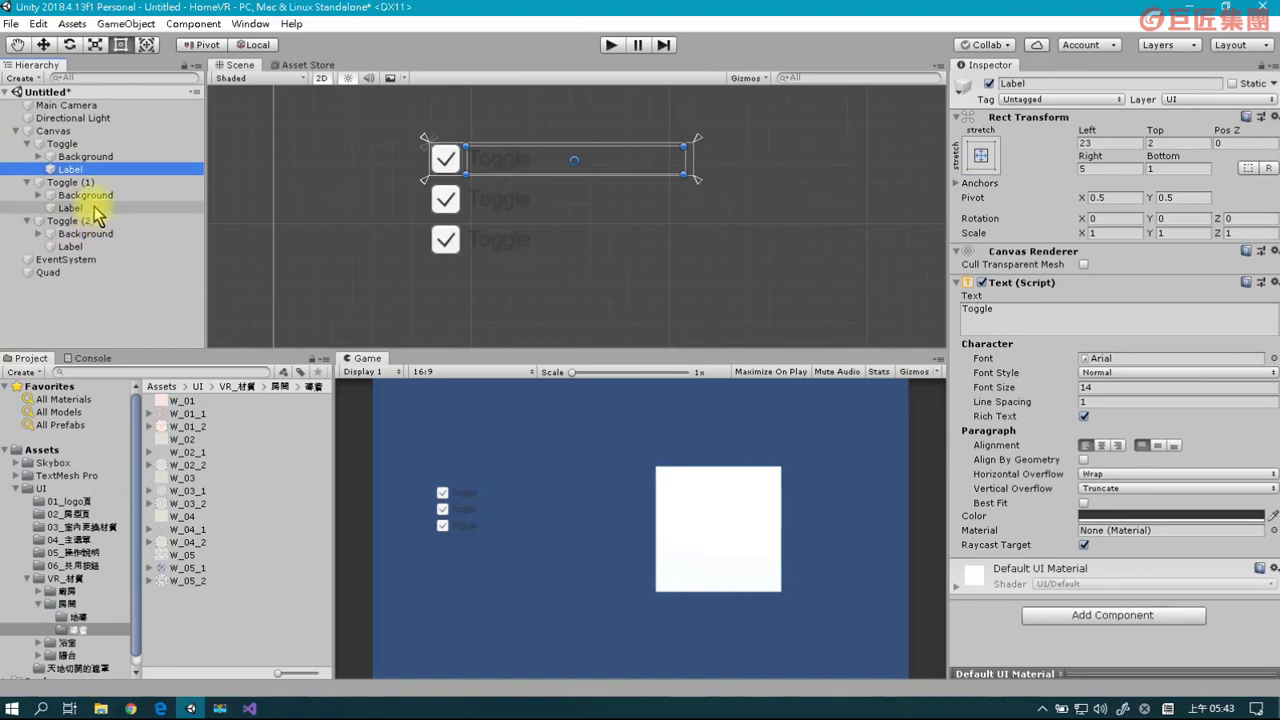
{"action": "left_click", "coordinate": [88, 208], "text": "ctrl"}
{"action": "left_click", "coordinate": [75, 246], "text": "ctrl"}
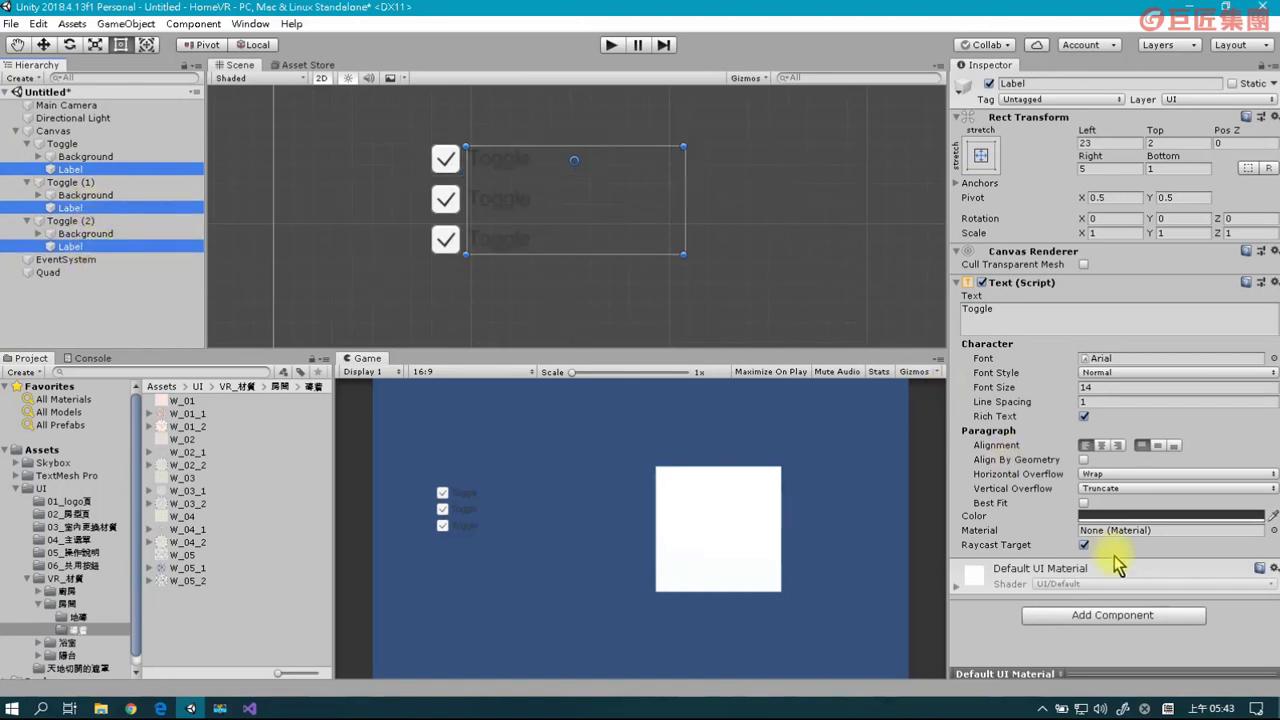
{"action": "left_click", "coordinate": [1146, 517]}
{"action": "left_click_drag", "start_coordinate": [970, 318], "coordinate": [820, 237]}
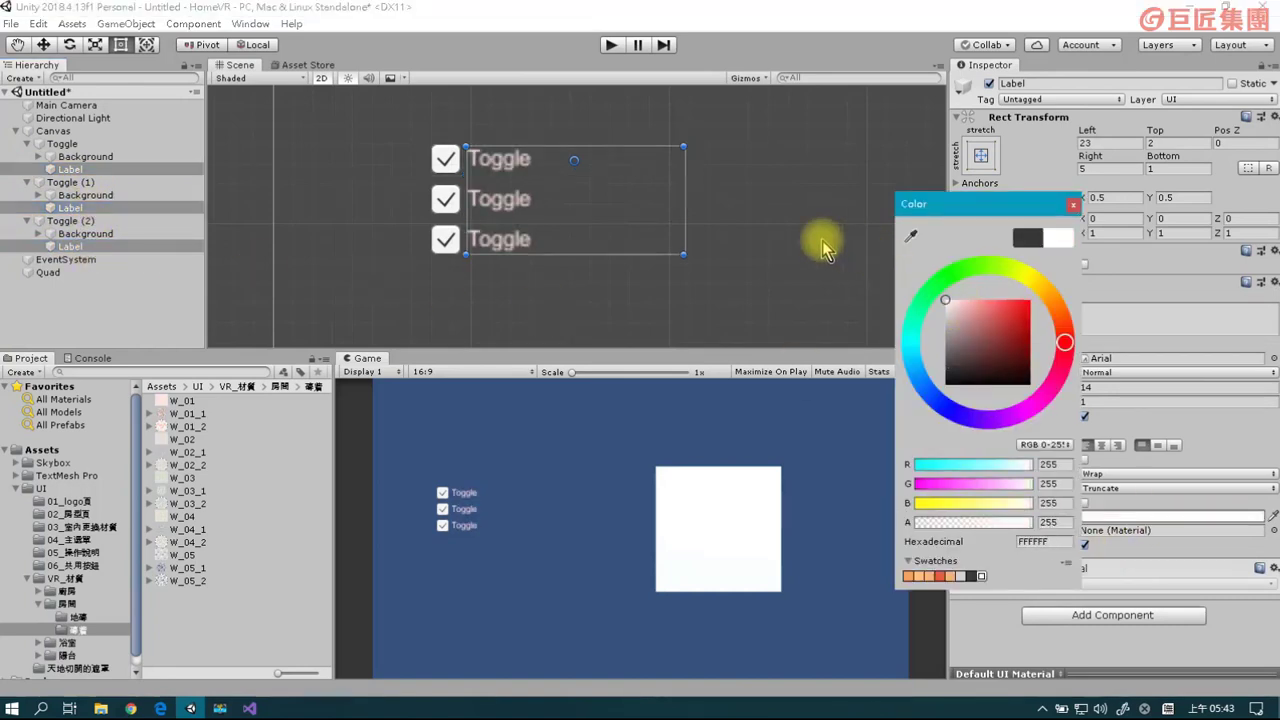
{"action": "left_click", "coordinate": [1074, 207]}
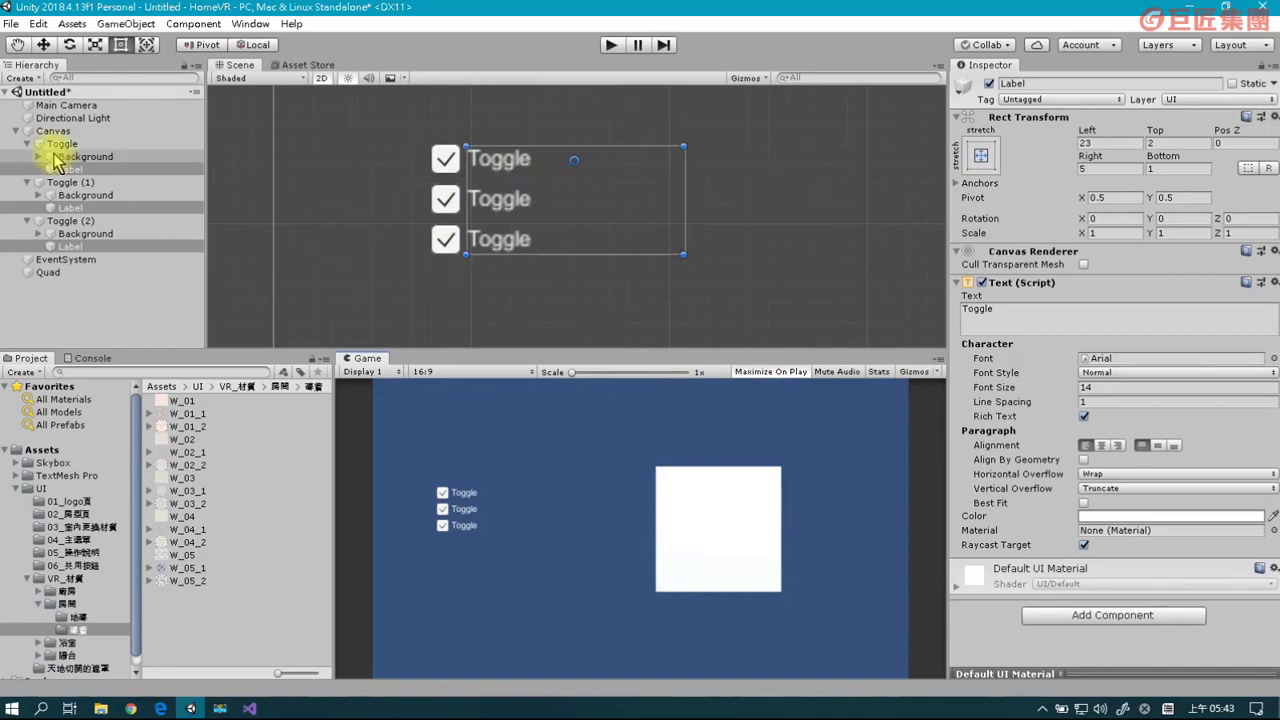
Untick Is On for Toggle, Toggle (1) and Toggle (2).
{"action": "left_click", "coordinate": [27, 144]}
{"action": "left_click", "coordinate": [27, 157]}
{"action": "left_click", "coordinate": [27, 170]}
{"action": "left_click", "coordinate": [62, 144]}
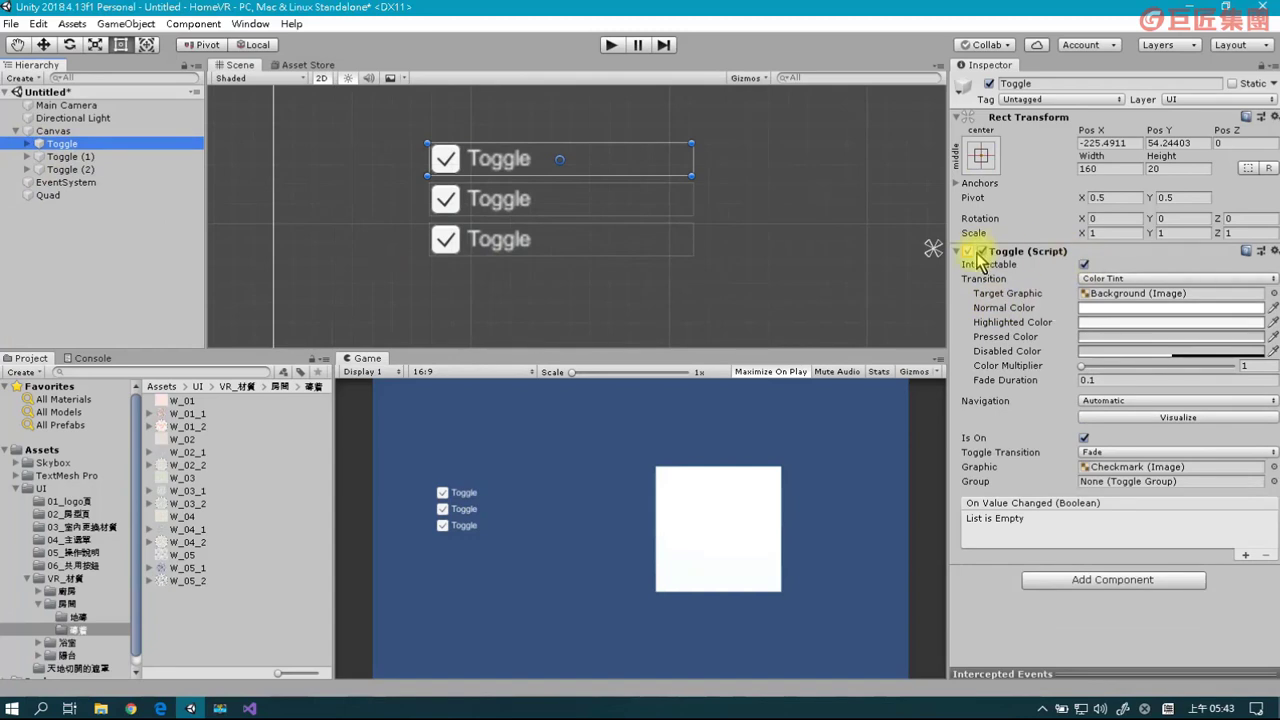
{"action": "left_click", "coordinate": [1083, 438]}
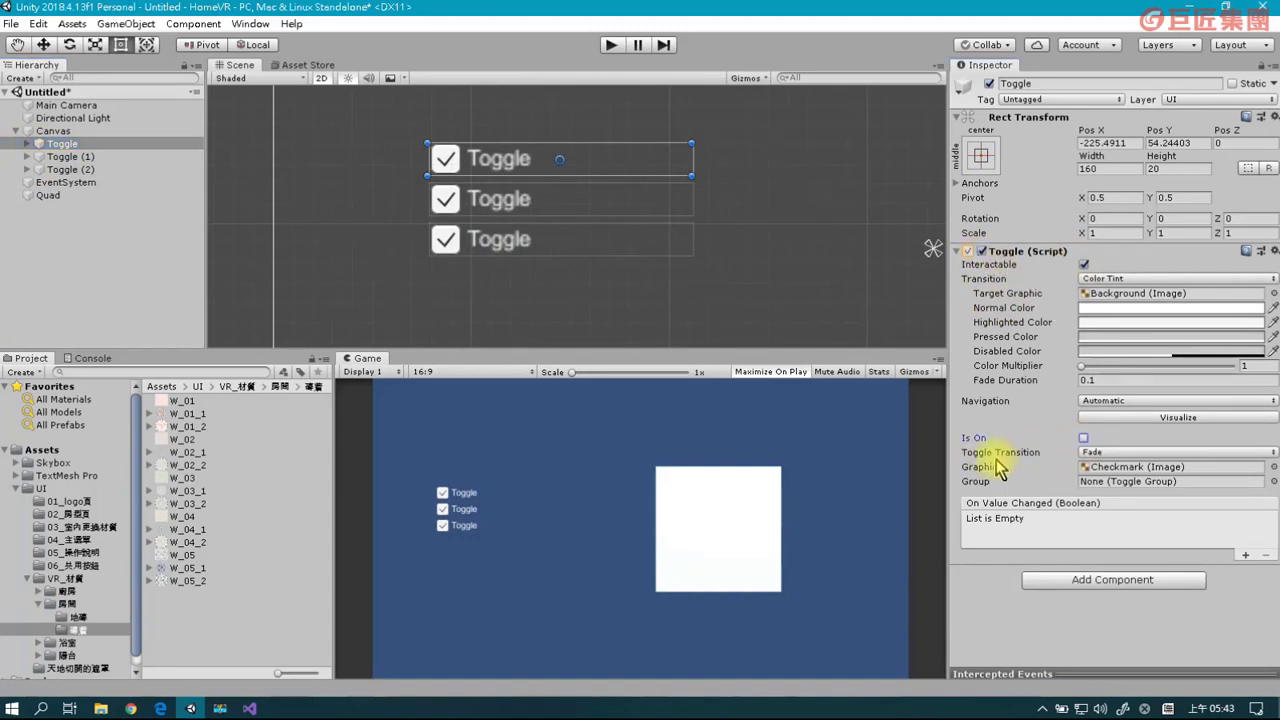
{"action": "left_click", "coordinate": [77, 158]}
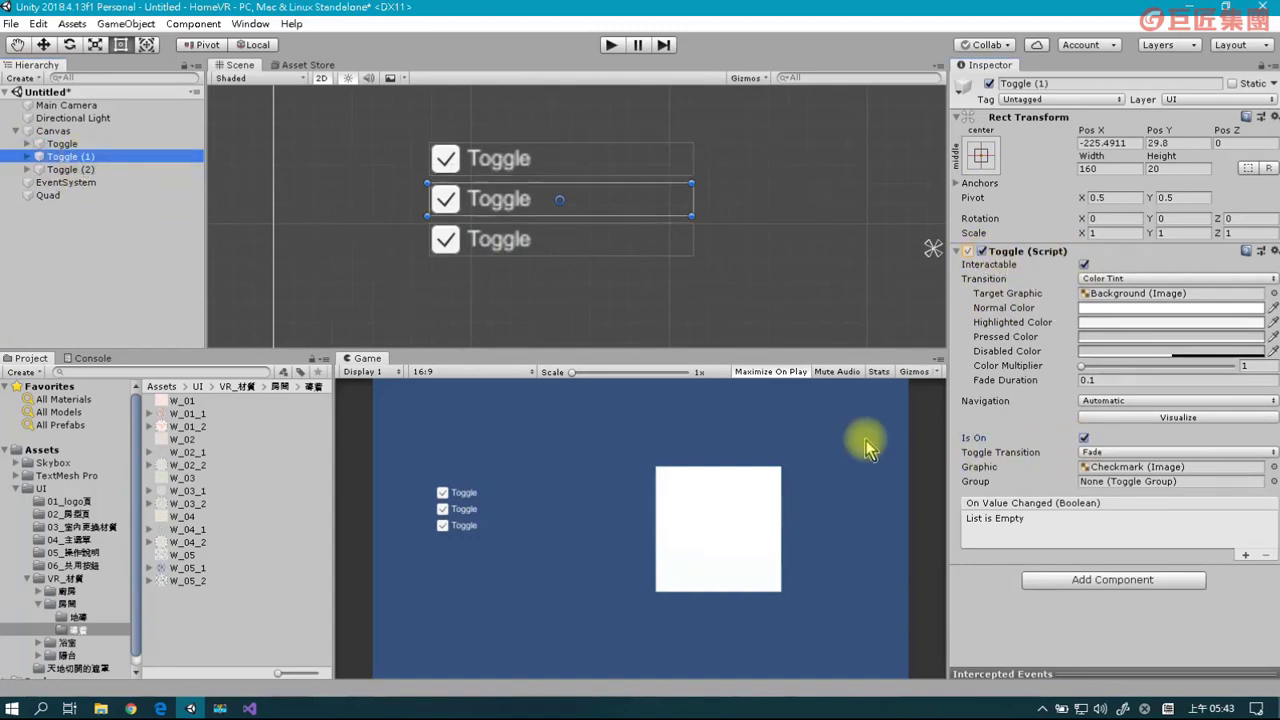
{"action": "left_click", "coordinate": [1083, 438]}
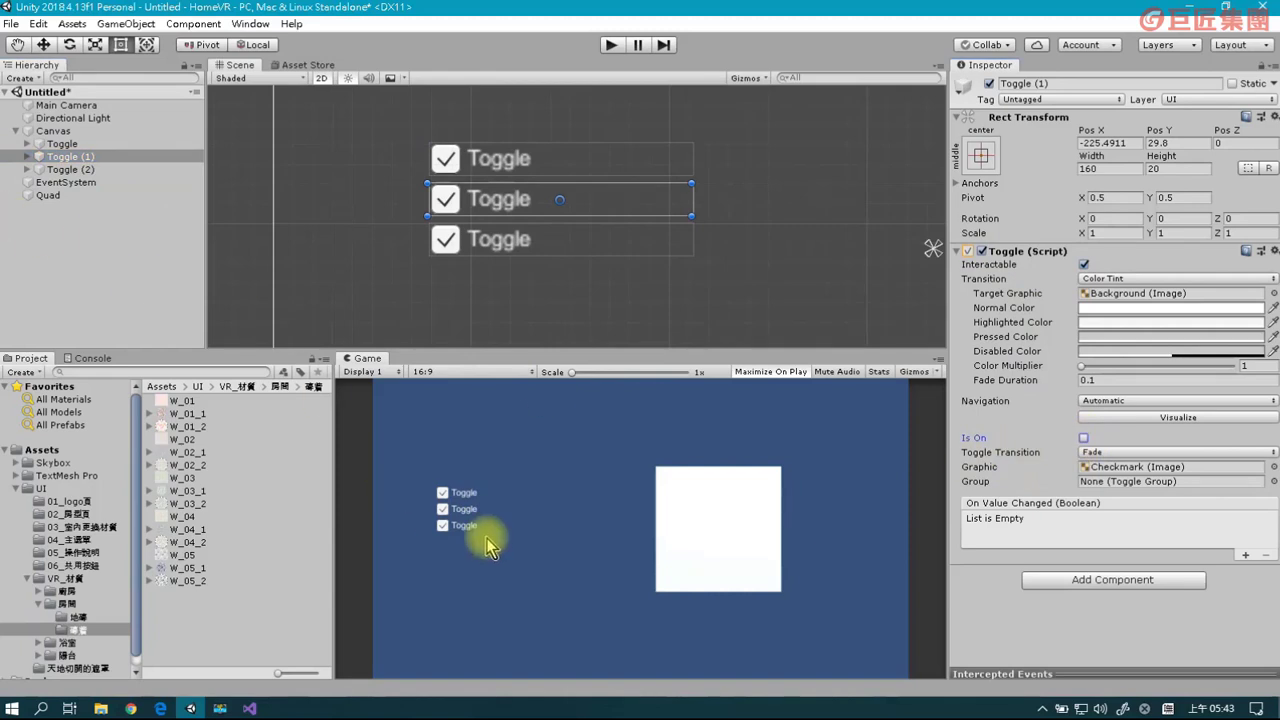
{"action": "left_click", "coordinate": [94, 171]}
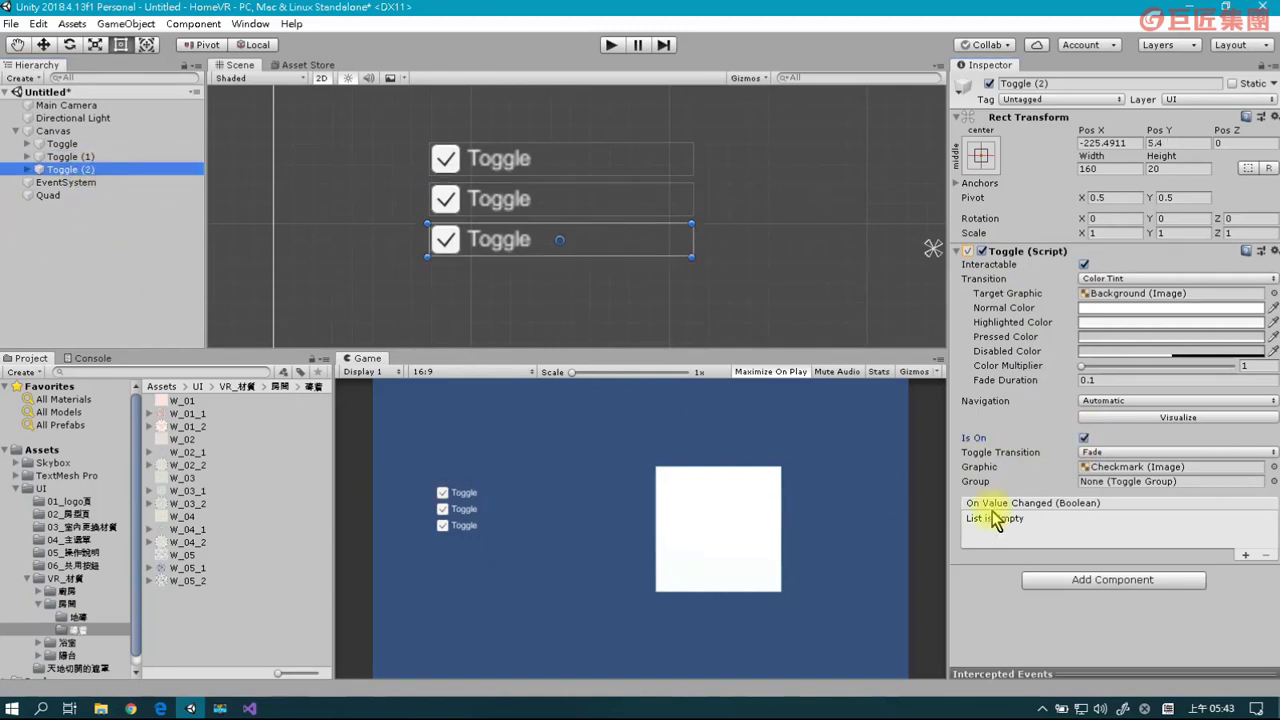
{"action": "left_click", "coordinate": [1084, 439]}
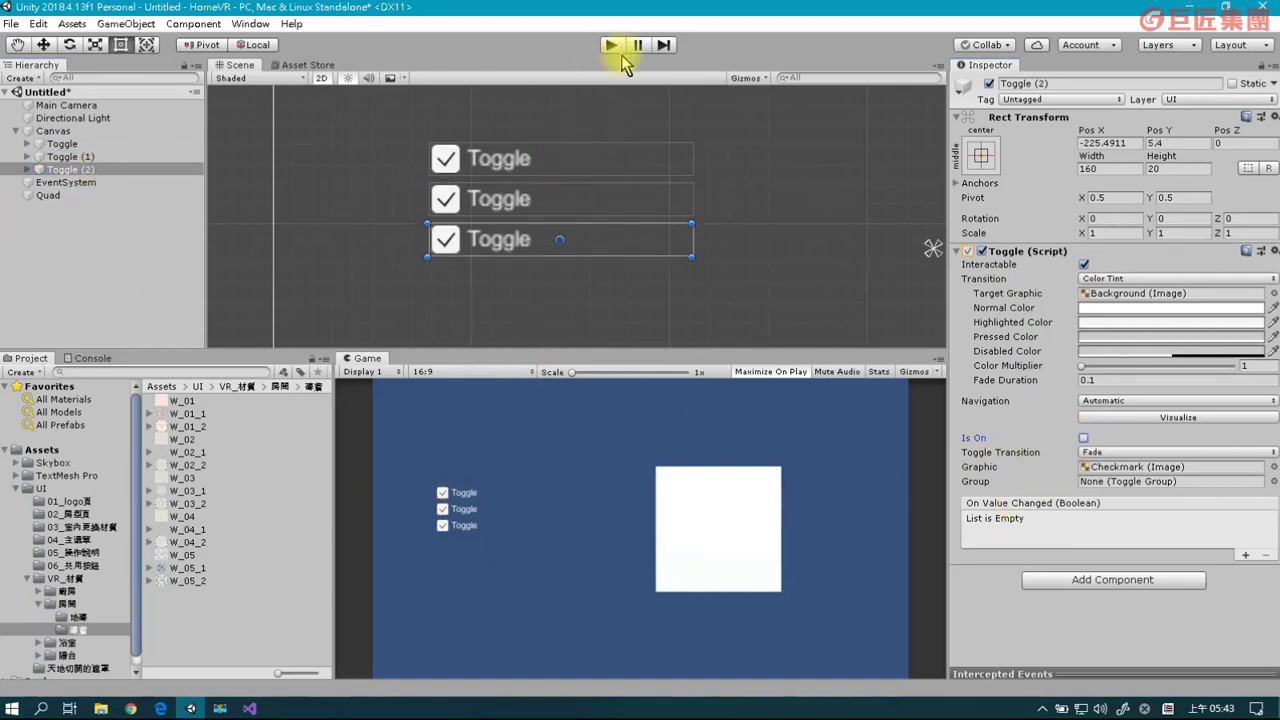
{"action": "left_click", "coordinate": [620, 54]}
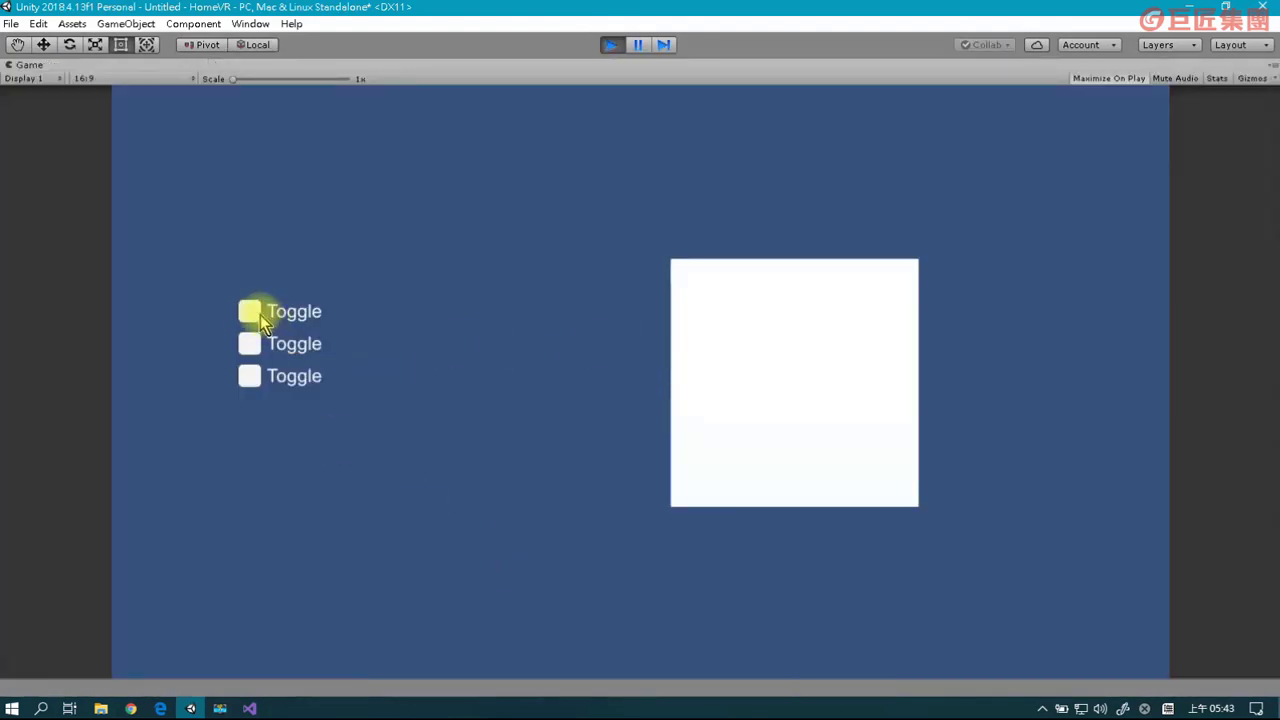
{"action": "left_click", "coordinate": [275, 345]}
{"action": "left_click", "coordinate": [243, 380]}
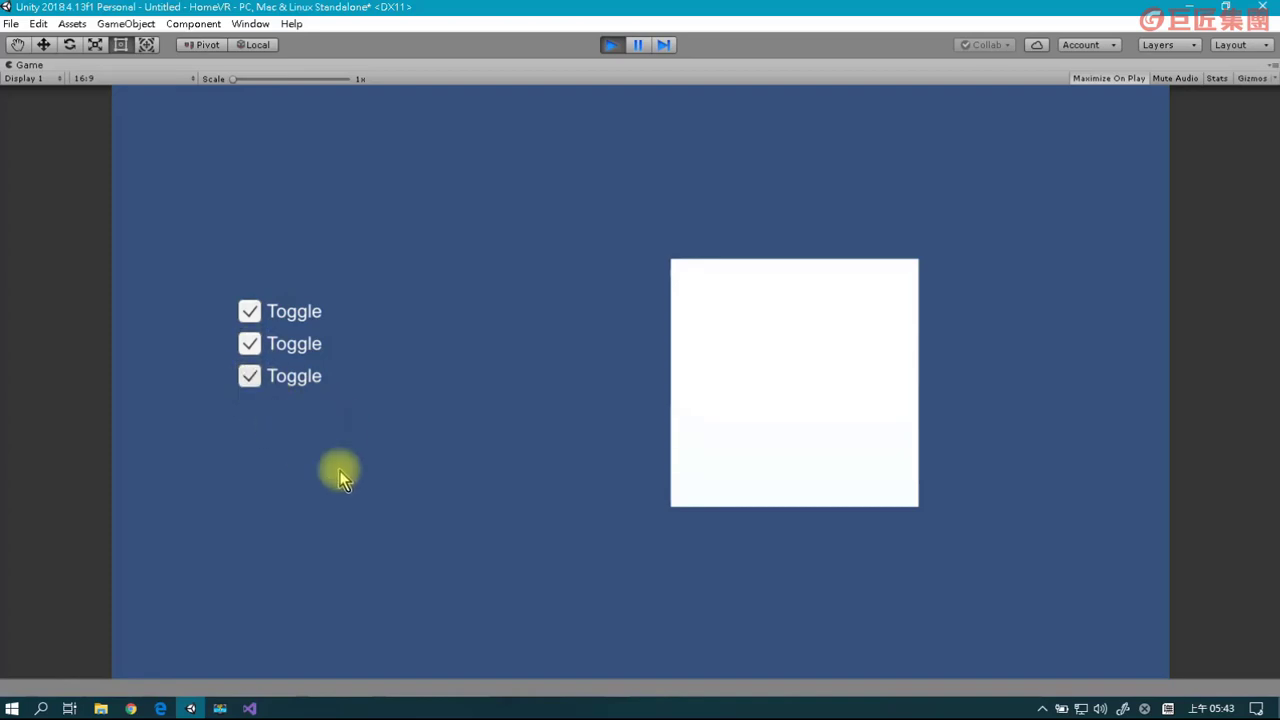
{"action": "left_click", "coordinate": [249, 376]}
{"action": "left_click", "coordinate": [249, 311]}
{"action": "left_click", "coordinate": [249, 343]}
{"action": "left_click", "coordinate": [249, 343]}
{"action": "left_click", "coordinate": [249, 376]}
{"action": "left_click", "coordinate": [249, 311]}
{"action": "left_click", "coordinate": [249, 376]}
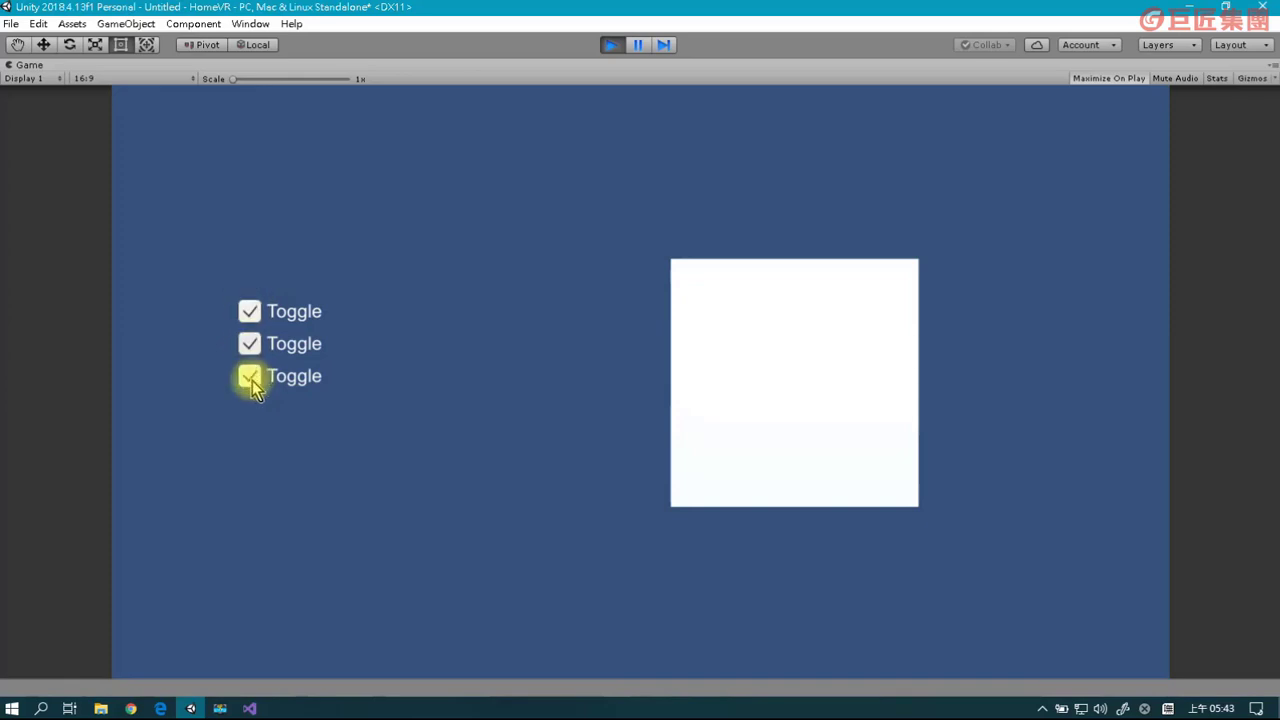
{"action": "left_click", "coordinate": [613, 45]}
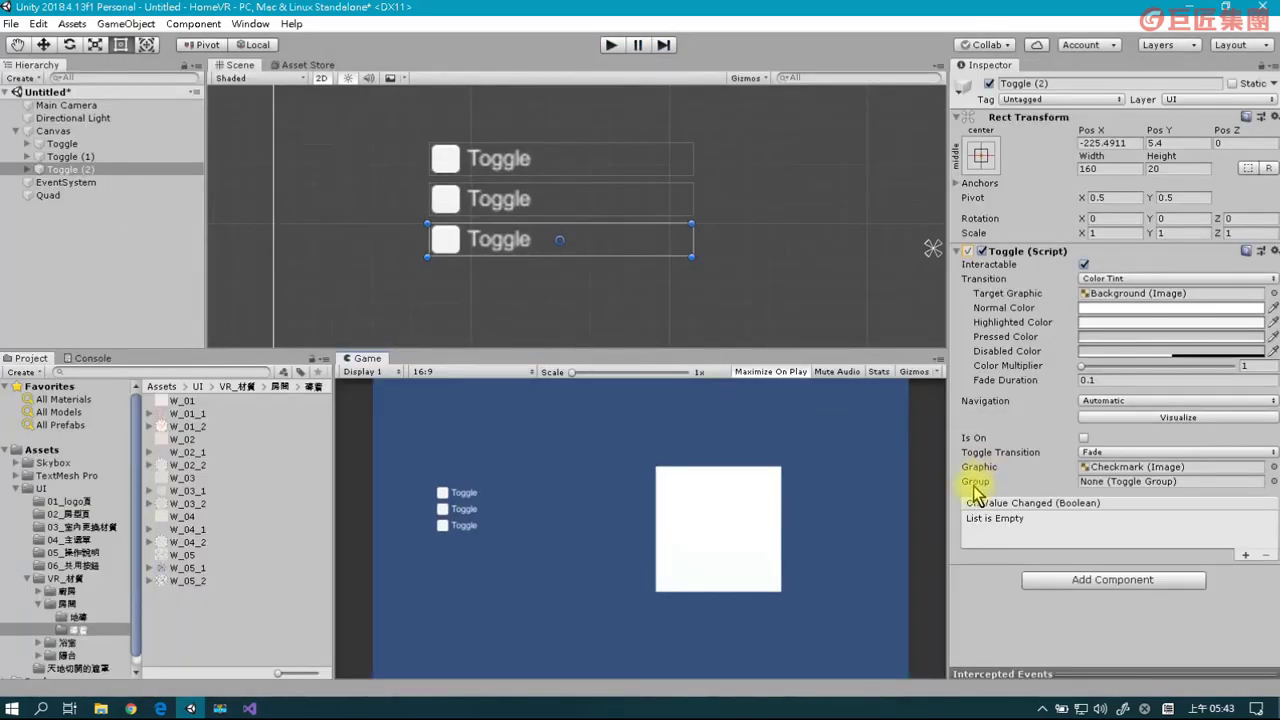
Create an empty object under Canvas and rename it 'Toogle Group'.
{"action": "left_click", "coordinate": [110, 144]}
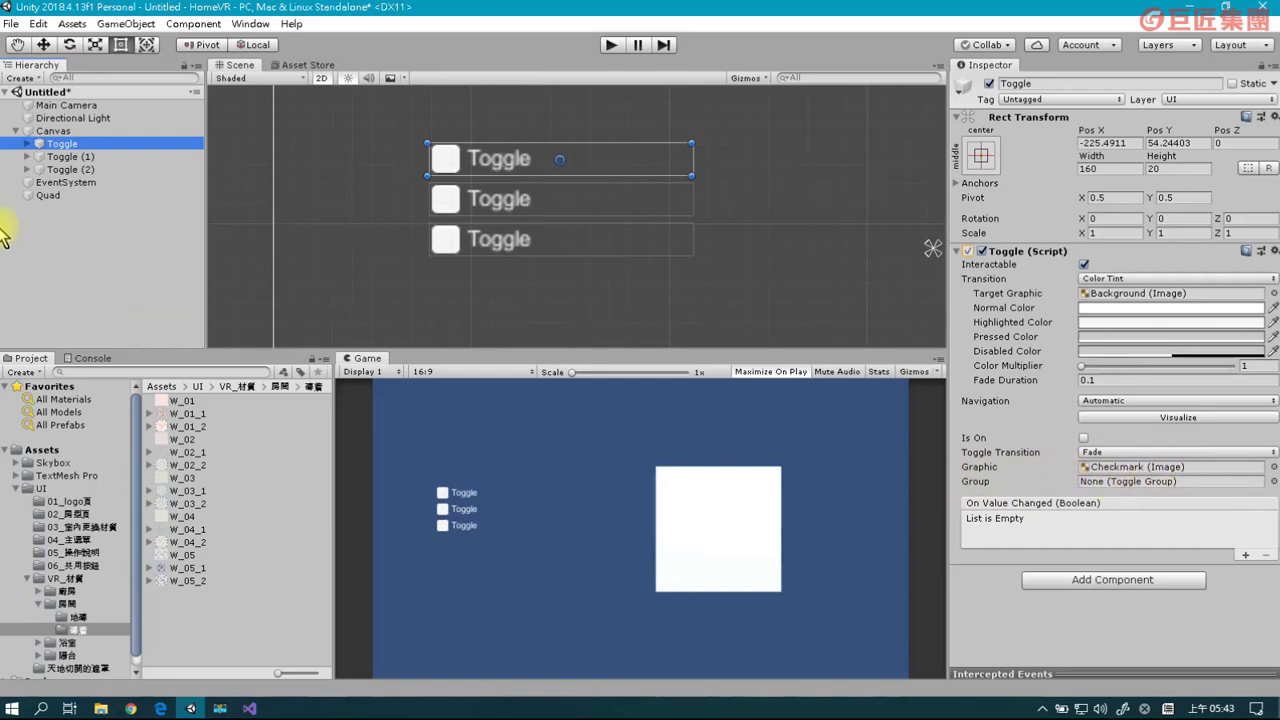
{"action": "left_click", "coordinate": [55, 131]}
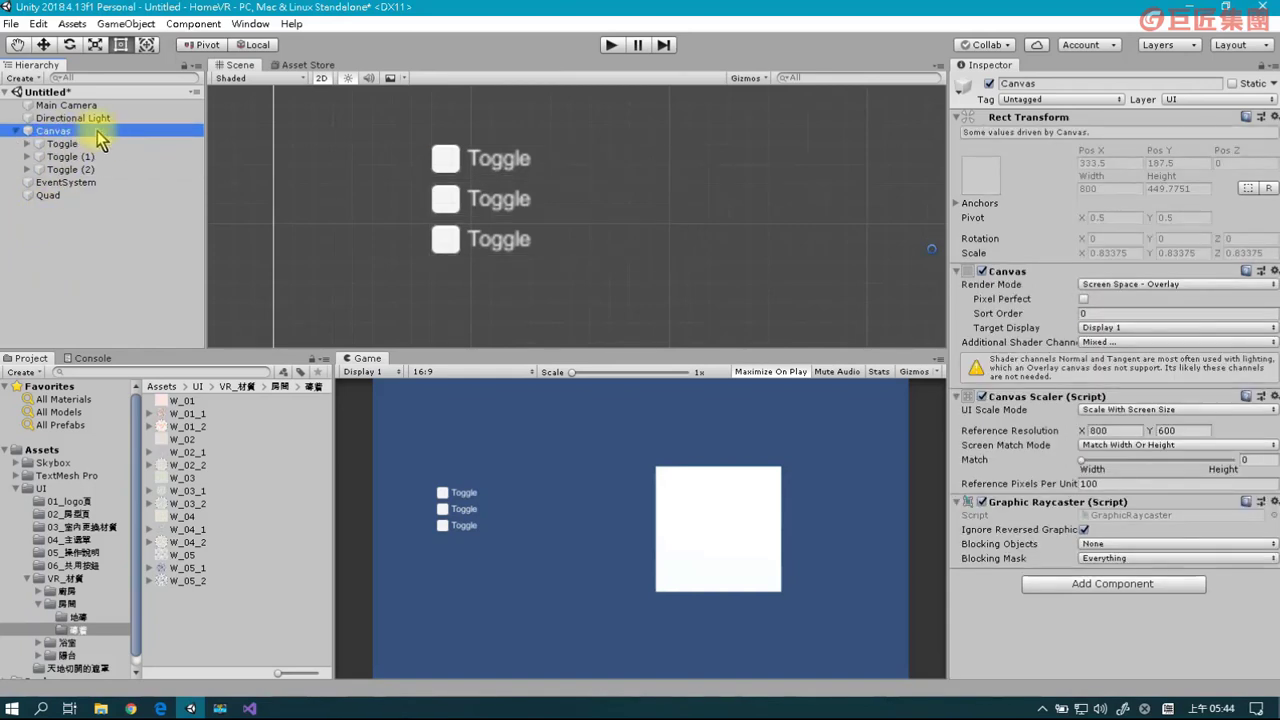
{"action": "right_click", "coordinate": [97, 131]}
{"action": "left_click", "coordinate": [153, 250]}
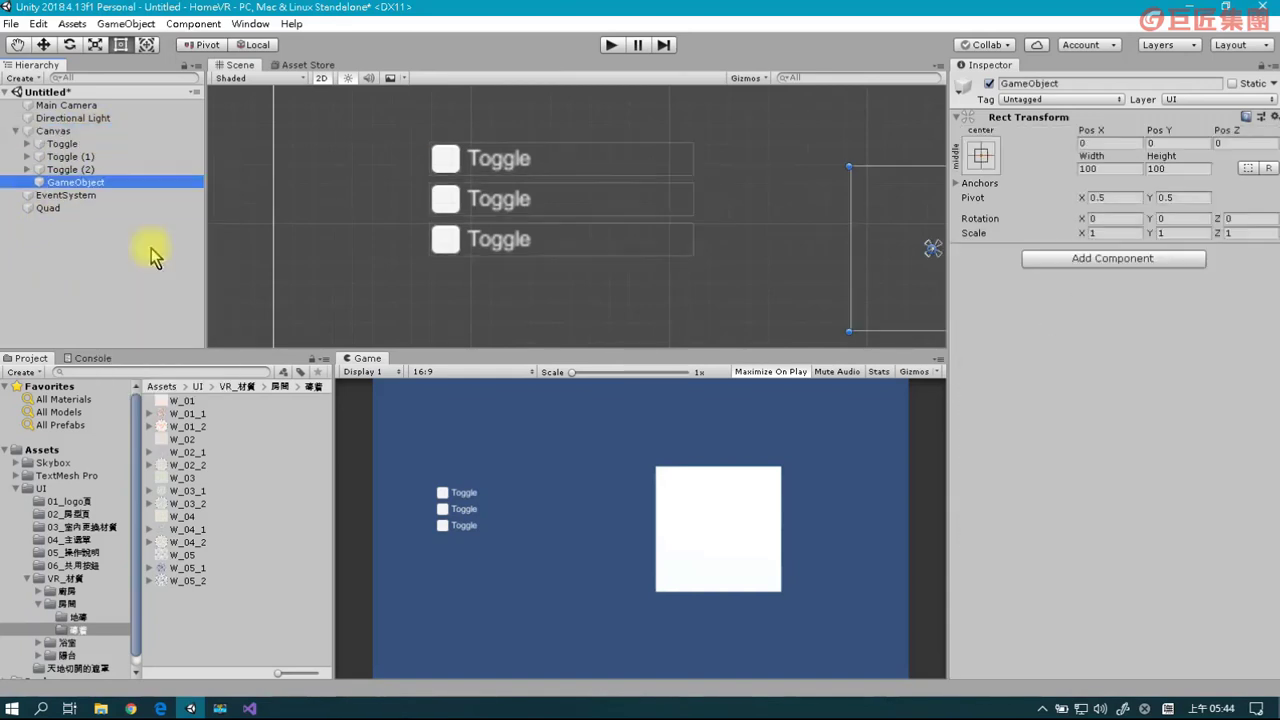
{"action": "left_click", "coordinate": [118, 182]}
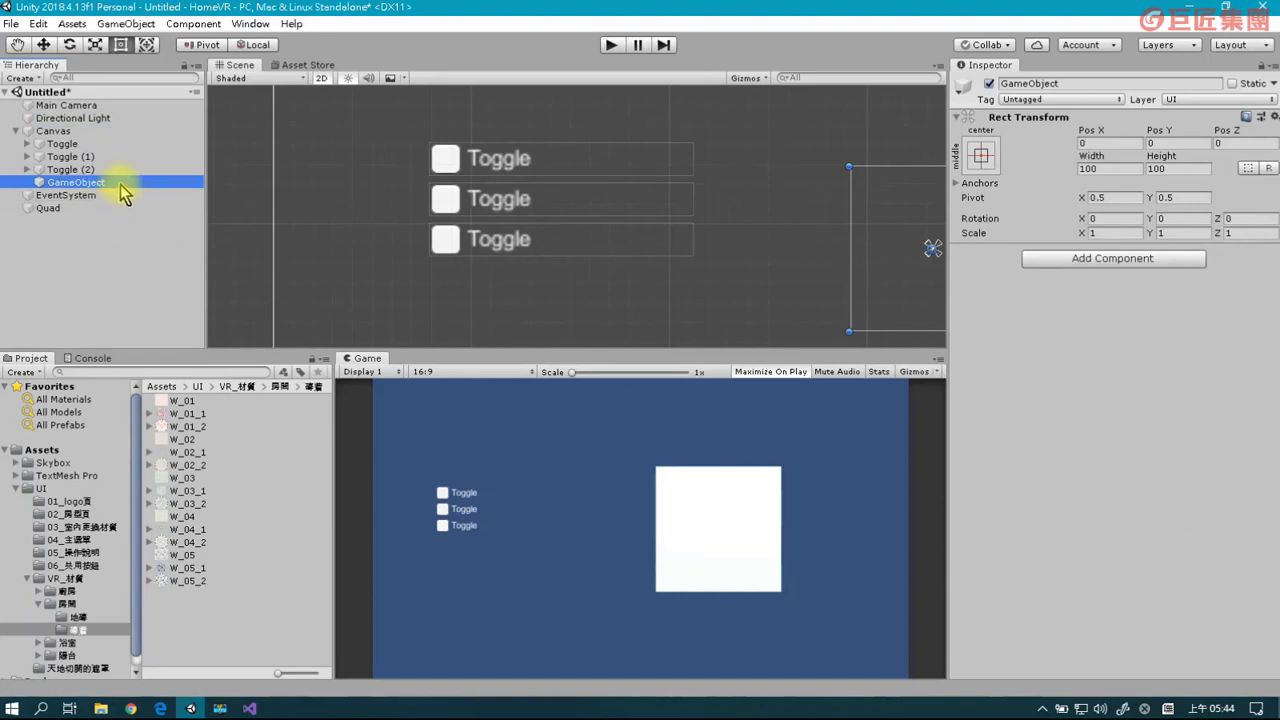
{"action": "key", "text": "BackSpace"}
{"action": "key", "text": "super+space"}
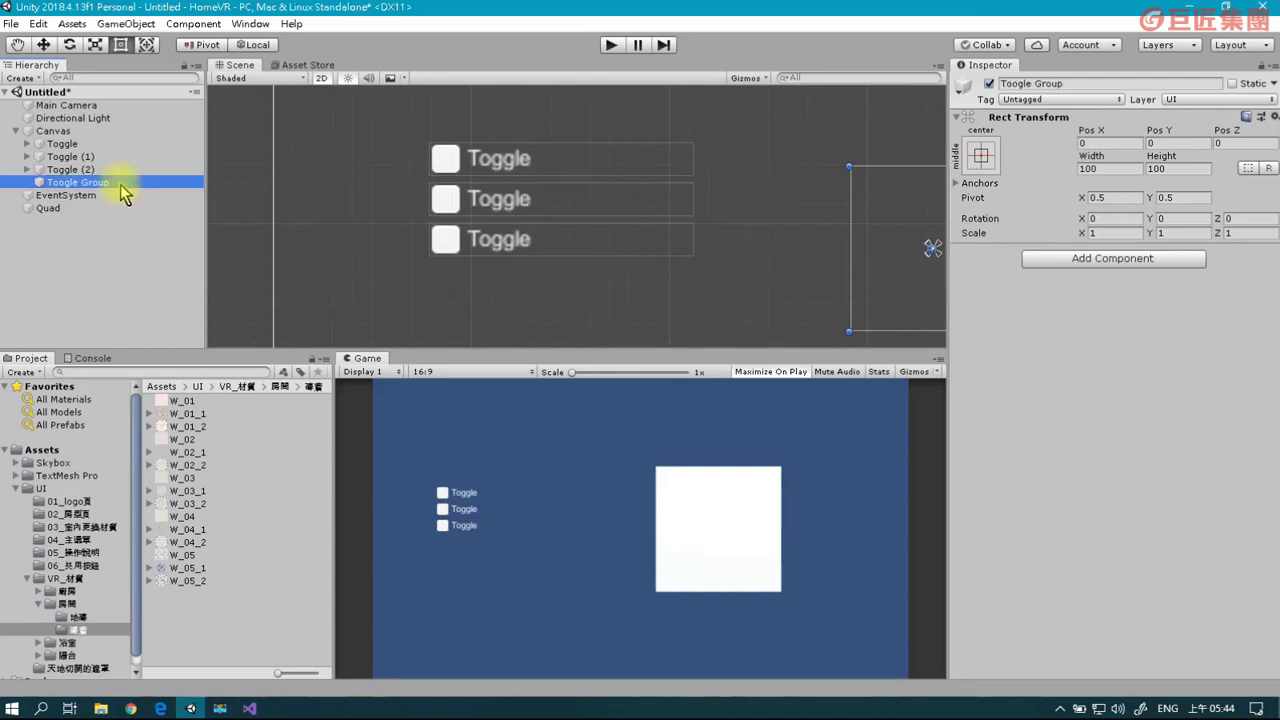
Add a Toggle Group component to Toogle Group.
{"action": "left_click", "coordinate": [210, 23]}
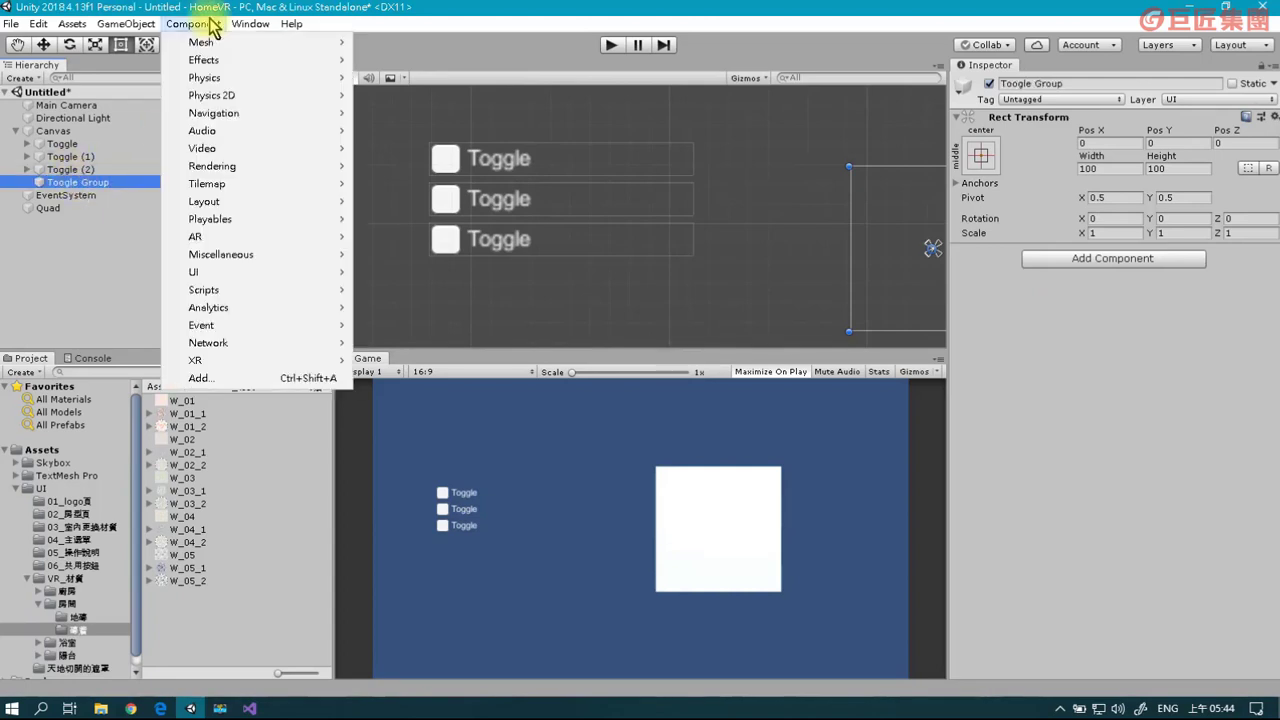
{"action": "mouse_move", "coordinate": [335, 272]}
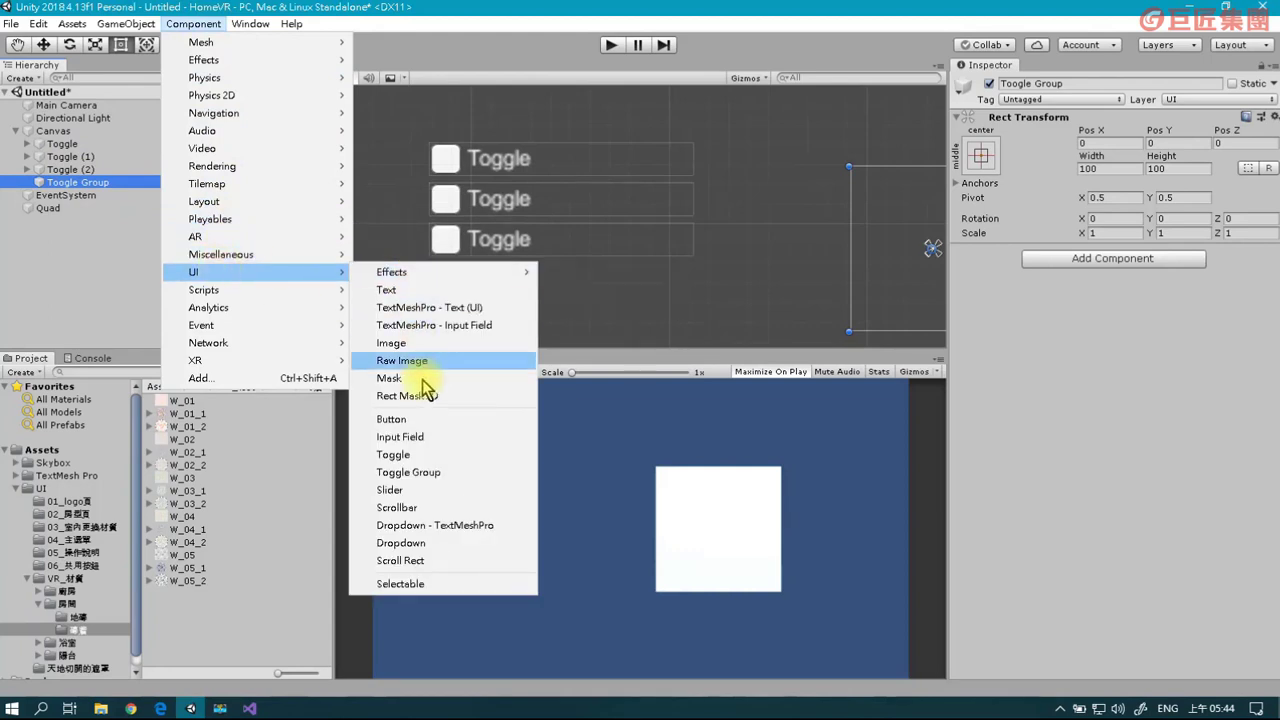
{"action": "left_click", "coordinate": [420, 474]}
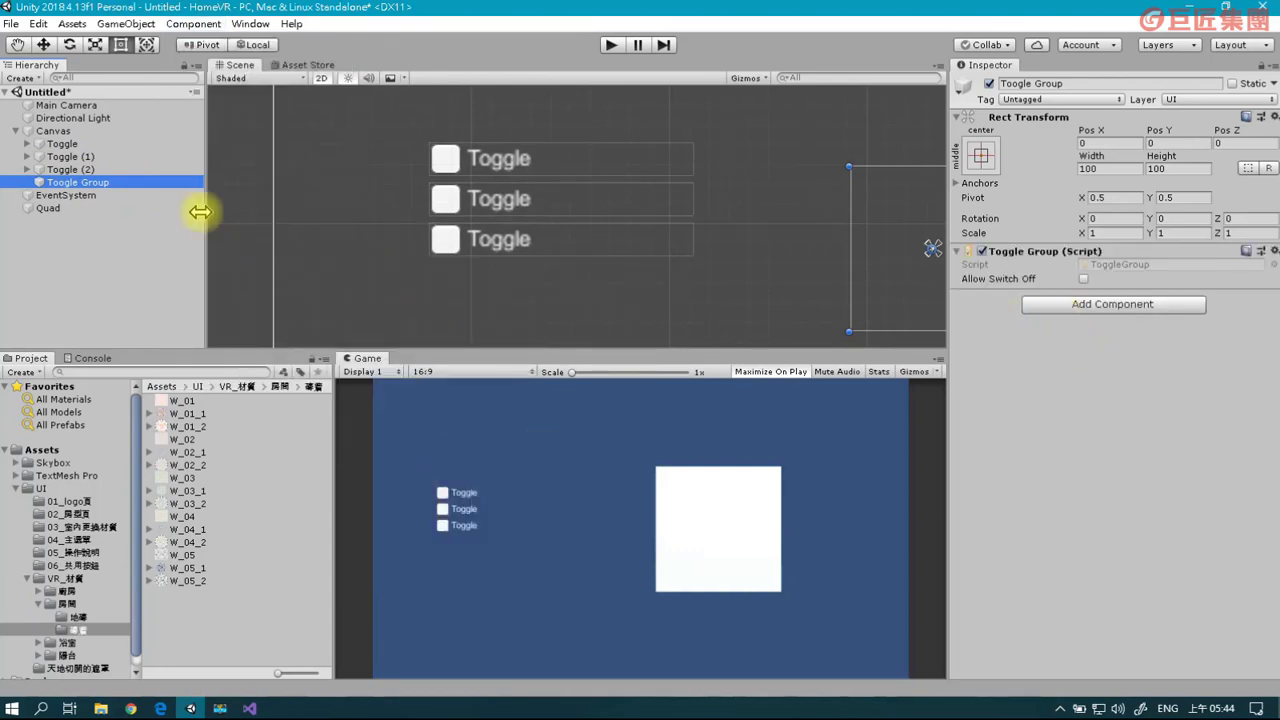
{"action": "left_click", "coordinate": [84, 146]}
Parent the three toggles under Toogle Group and assign it as their Group.
{"action": "left_click", "coordinate": [78, 169], "text": "shift"}
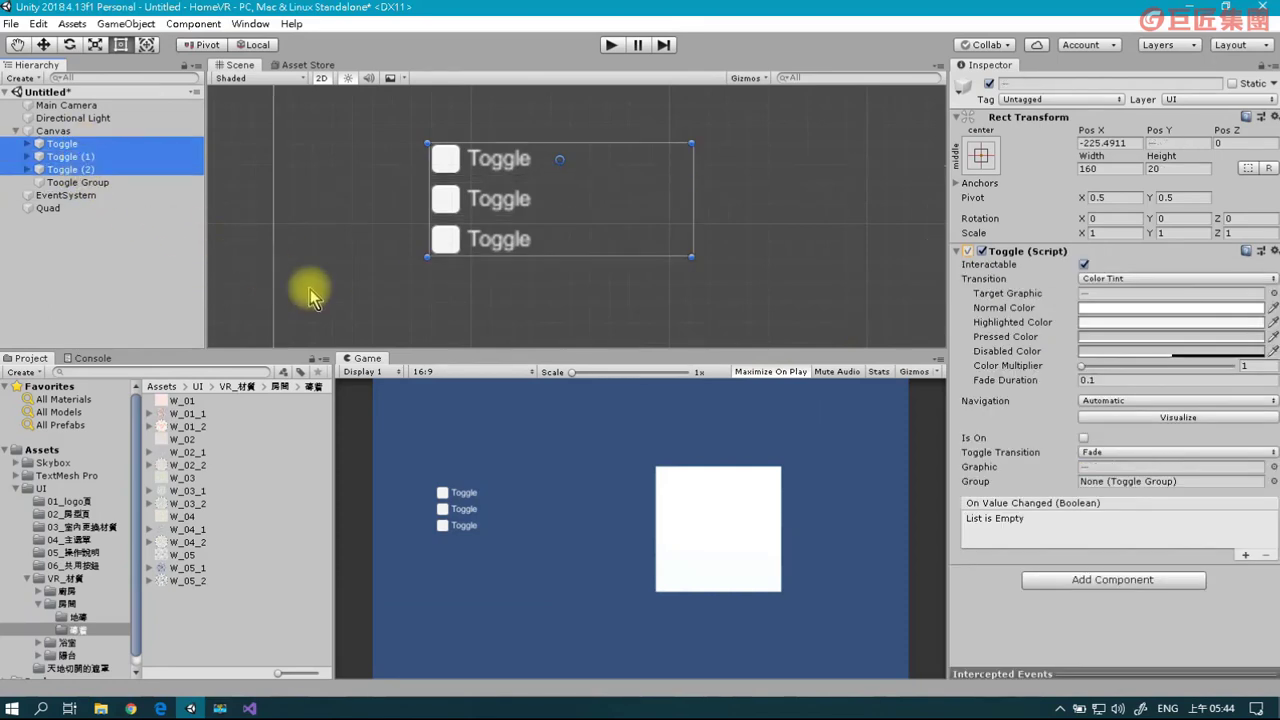
{"action": "left_click_drag", "start_coordinate": [66, 162], "coordinate": [82, 186]}
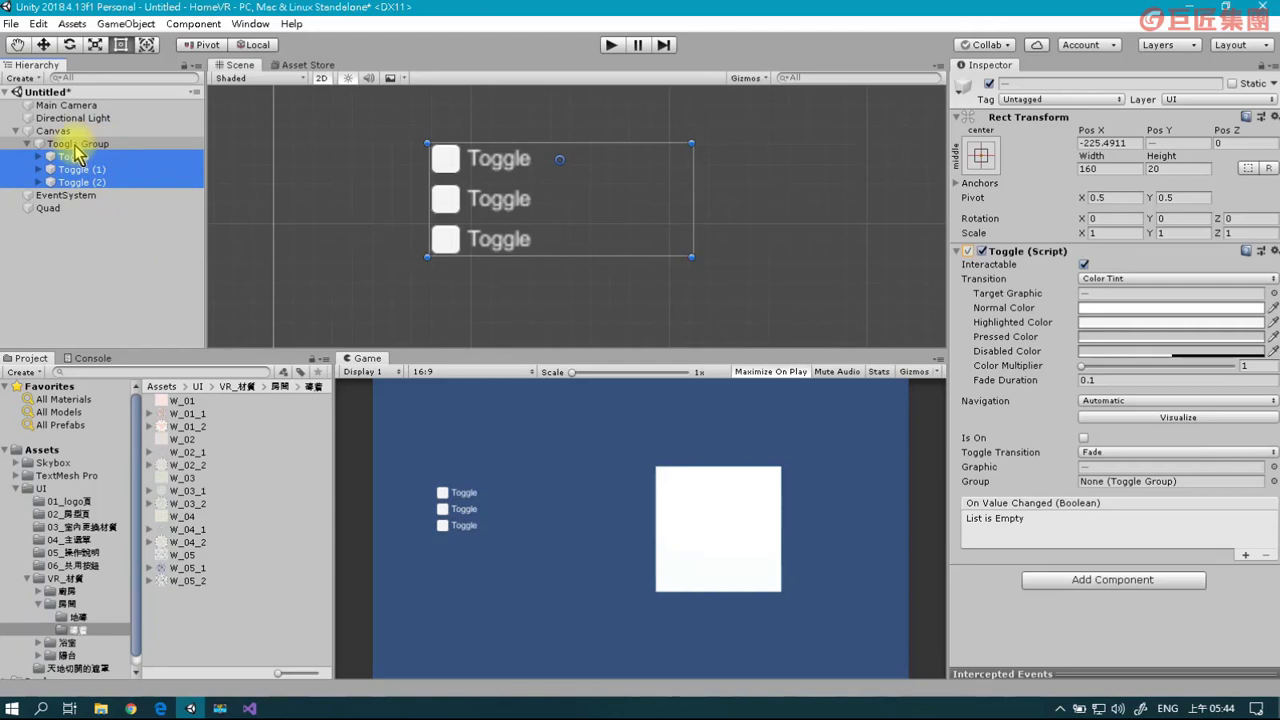
{"action": "left_click_drag", "start_coordinate": [77, 148], "coordinate": [1120, 485]}
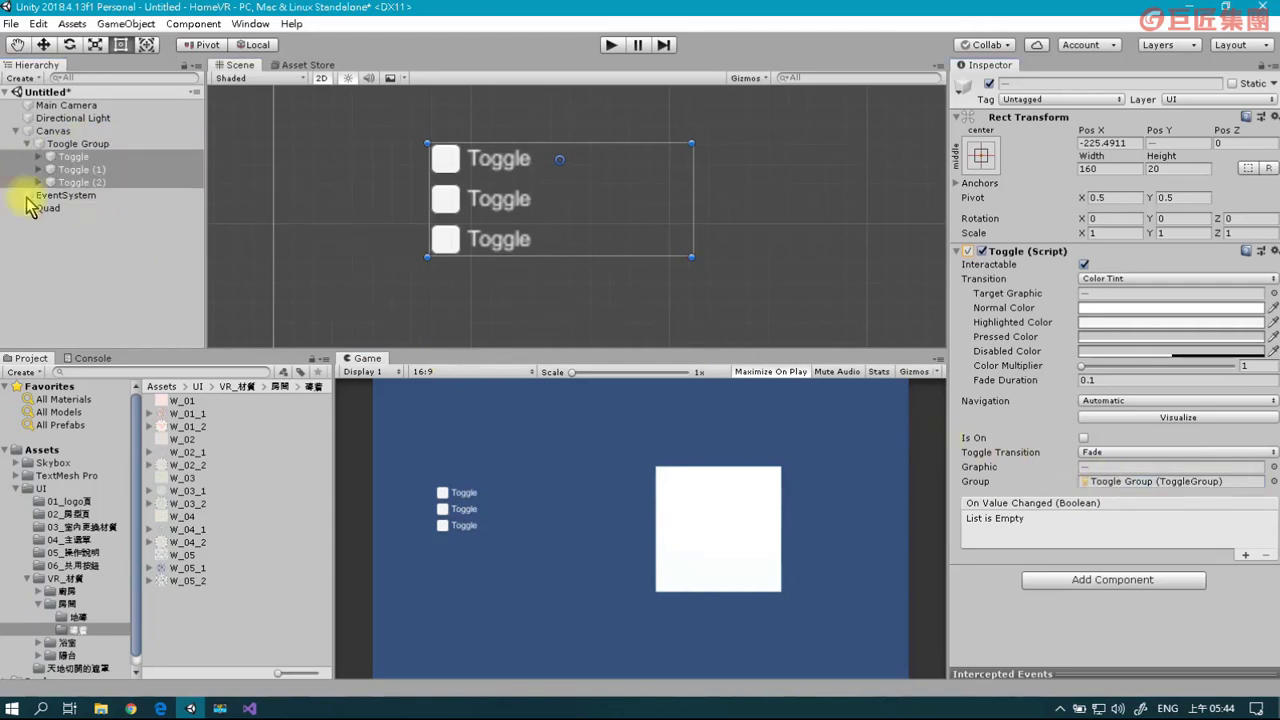
Turn Is On back on for the first Toggle and enter Play mode.
{"action": "left_click", "coordinate": [95, 158]}
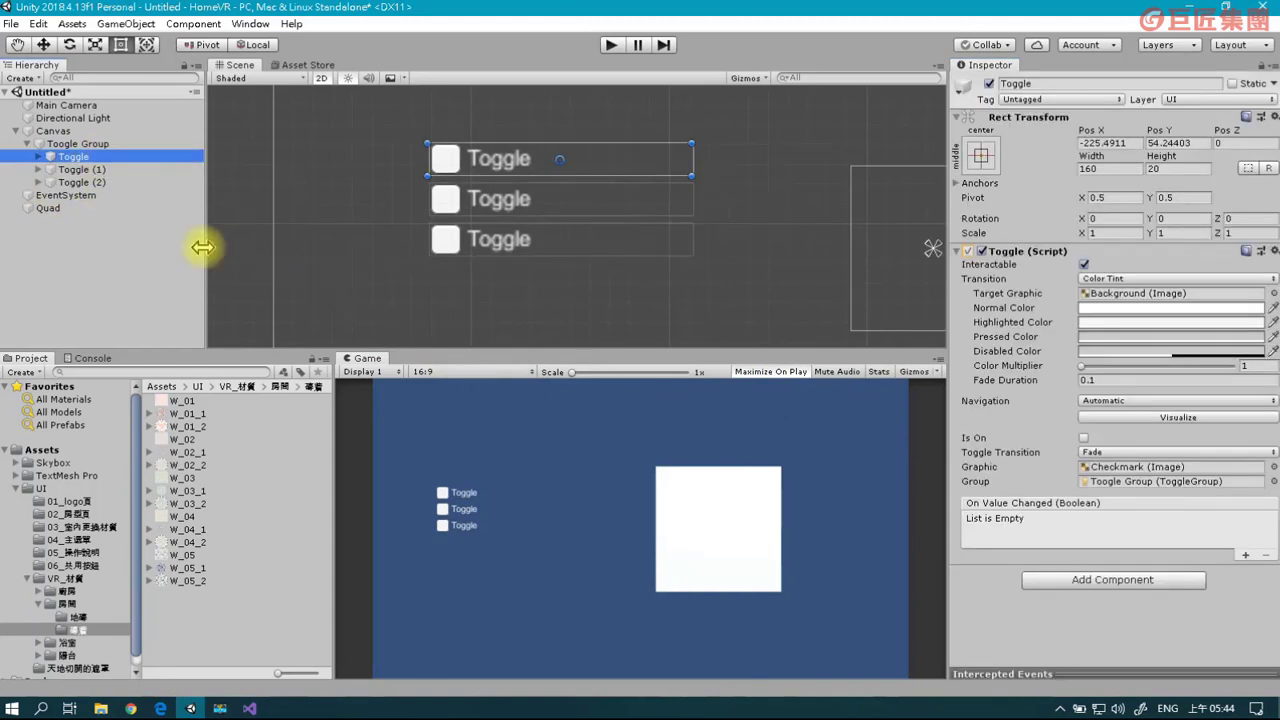
{"action": "left_click", "coordinate": [1084, 437]}
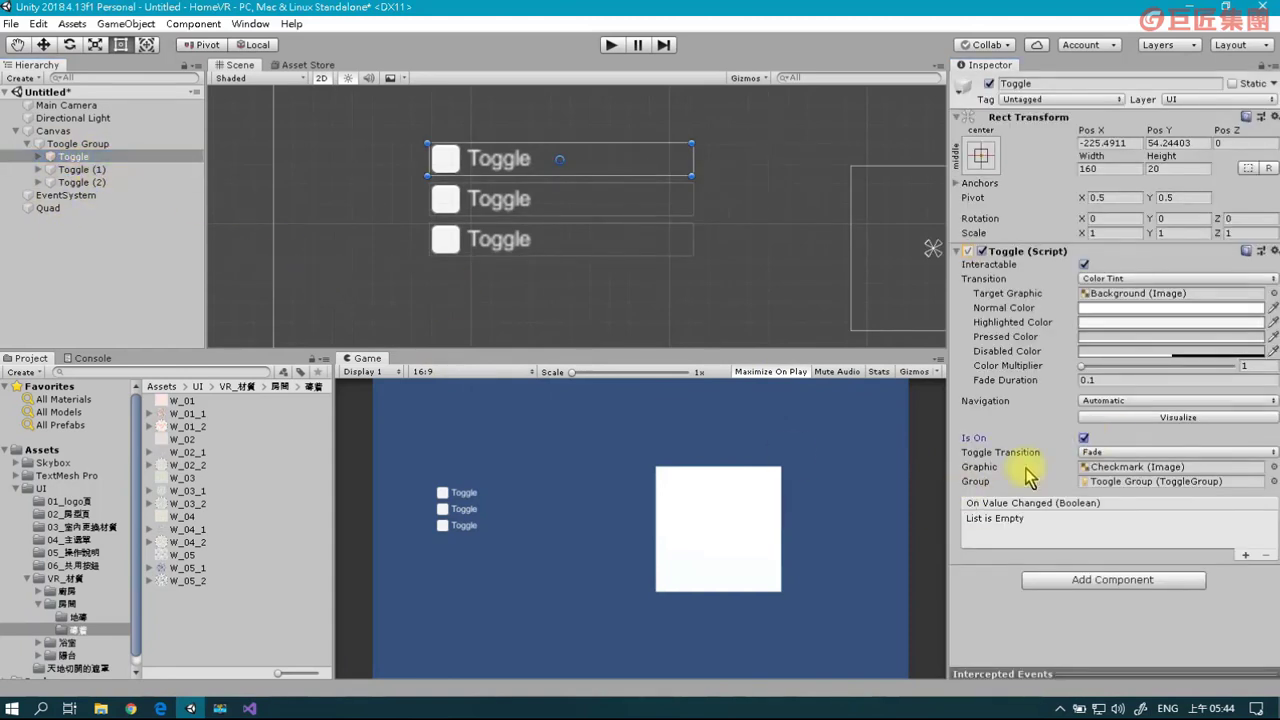
{"action": "left_click", "coordinate": [610, 45]}
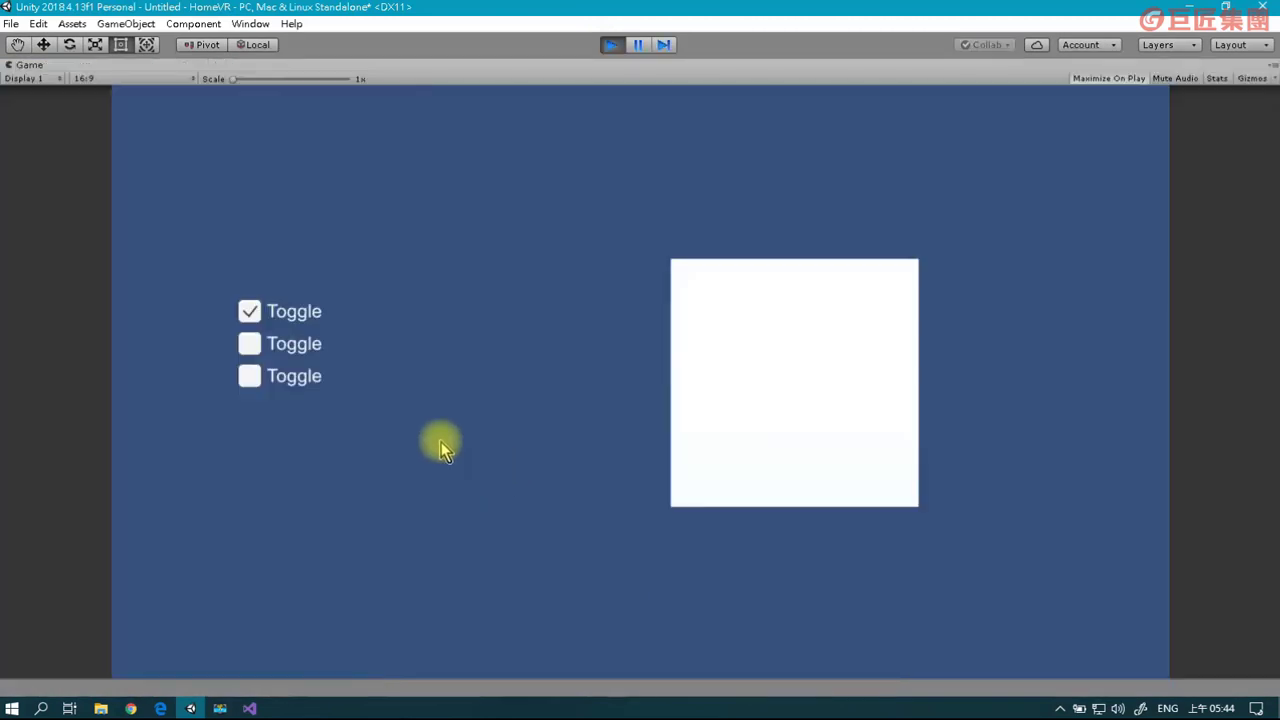
Test switching between the three grouped toggles in the Game view, then stop Play mode.
{"action": "left_click", "coordinate": [249, 342]}
{"action": "left_click", "coordinate": [258, 380]}
{"action": "left_click", "coordinate": [251, 343]}
{"action": "left_click", "coordinate": [252, 314]}
{"action": "left_click", "coordinate": [249, 343]}
{"action": "left_click", "coordinate": [249, 311]}
{"action": "left_click", "coordinate": [247, 344]}
{"action": "left_click", "coordinate": [249, 311]}
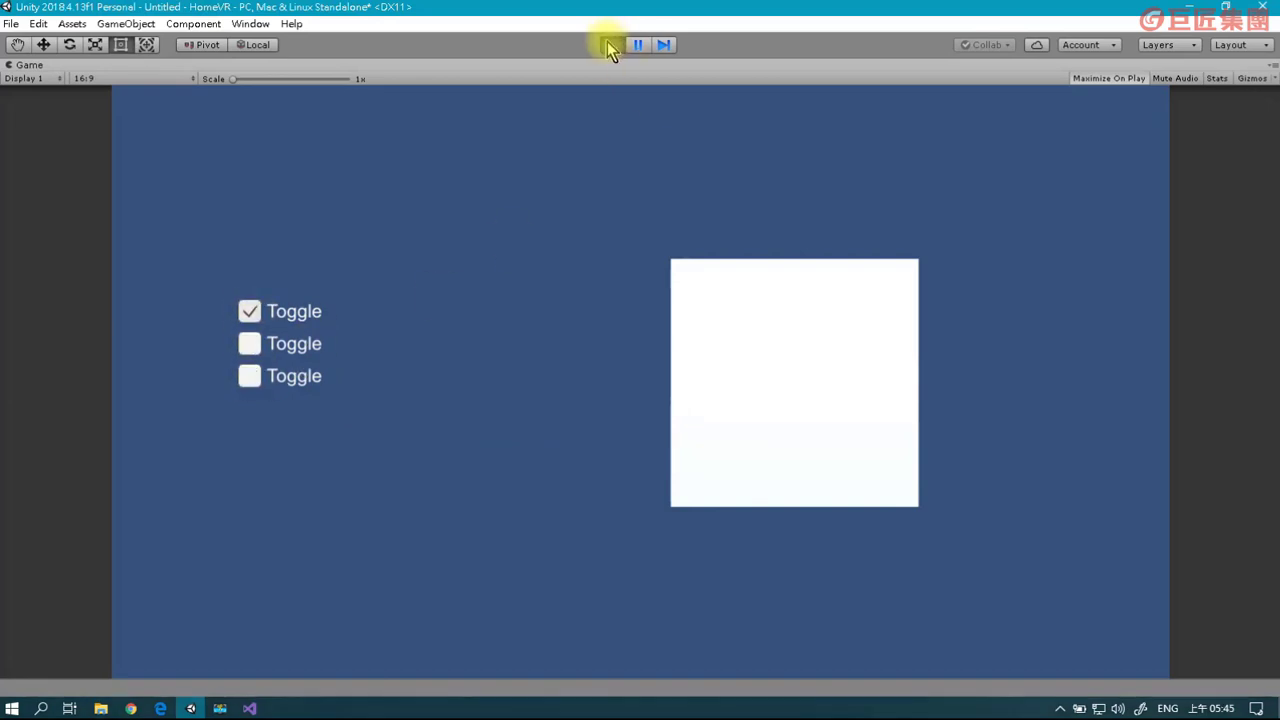
{"action": "left_click", "coordinate": [610, 45]}
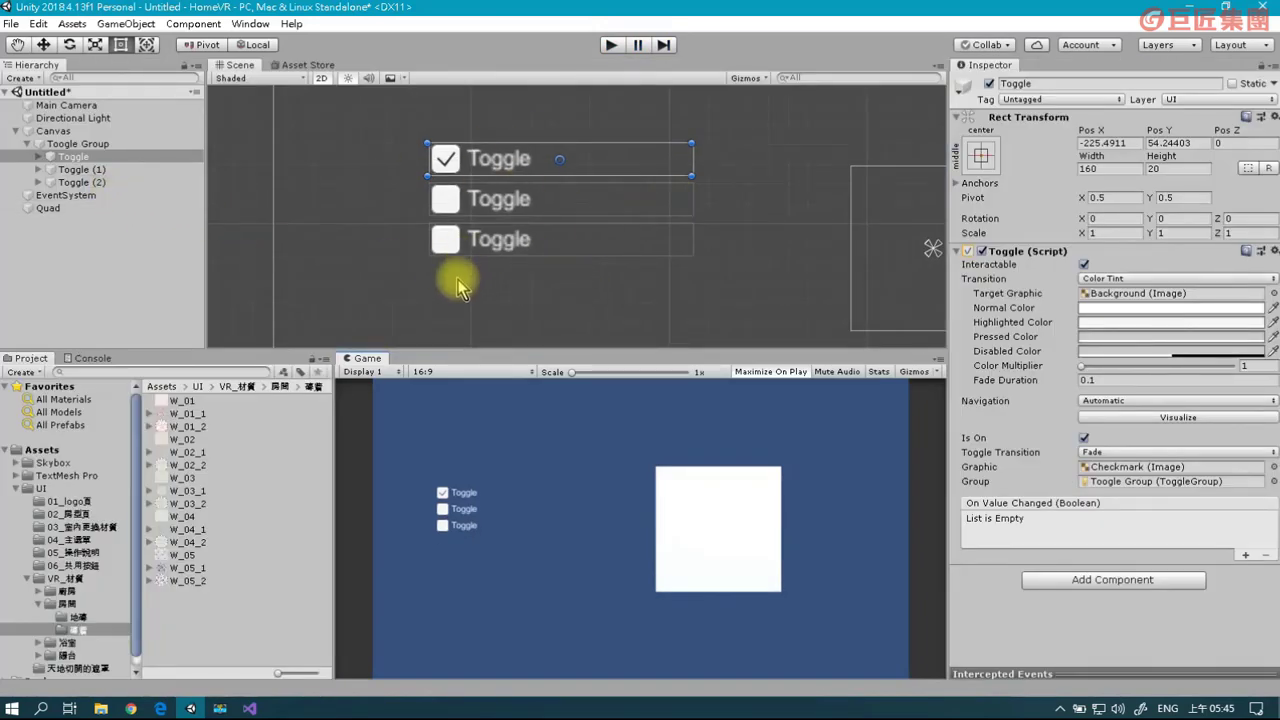
Delete Toggle (1) and Toggle (2), keeping only the first Toggle.
{"action": "left_click", "coordinate": [114, 198]}
{"action": "left_click_drag", "start_coordinate": [115, 169], "coordinate": [115, 186]}
{"action": "left_click", "coordinate": [114, 183], "text": "shift"}
{"action": "key", "text": "Delete"}
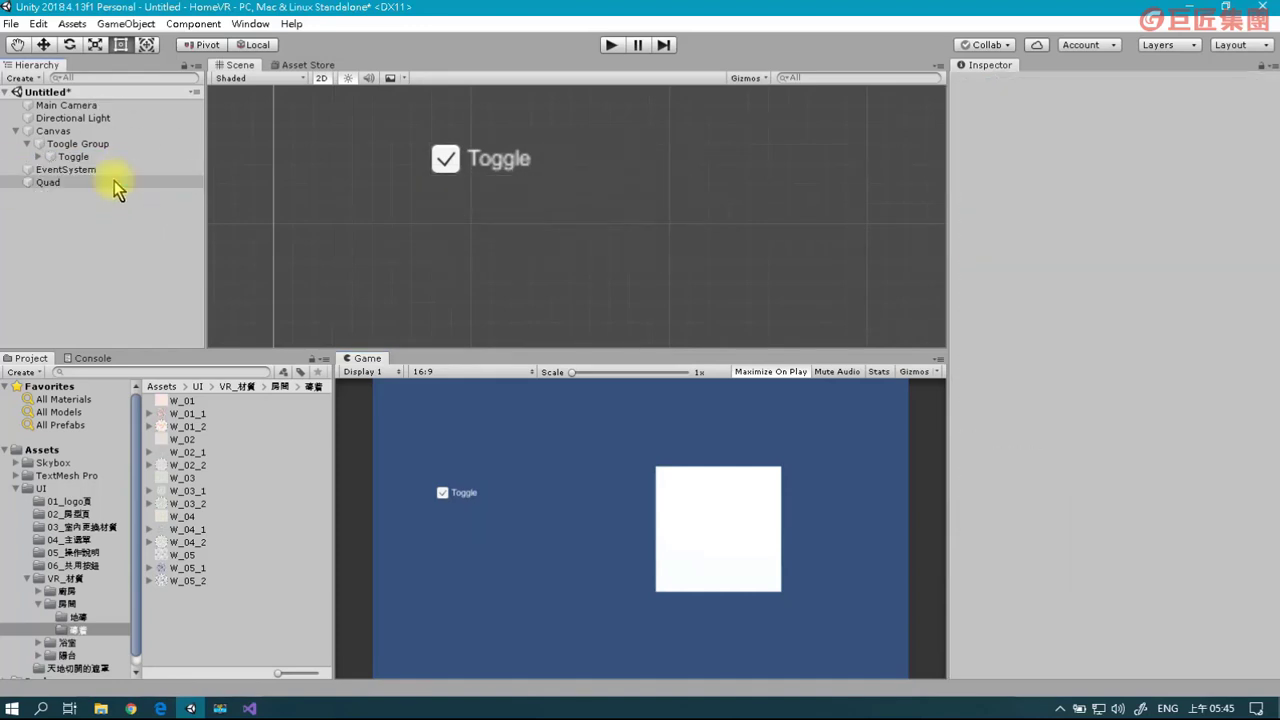
{"action": "left_click", "coordinate": [100, 157]}
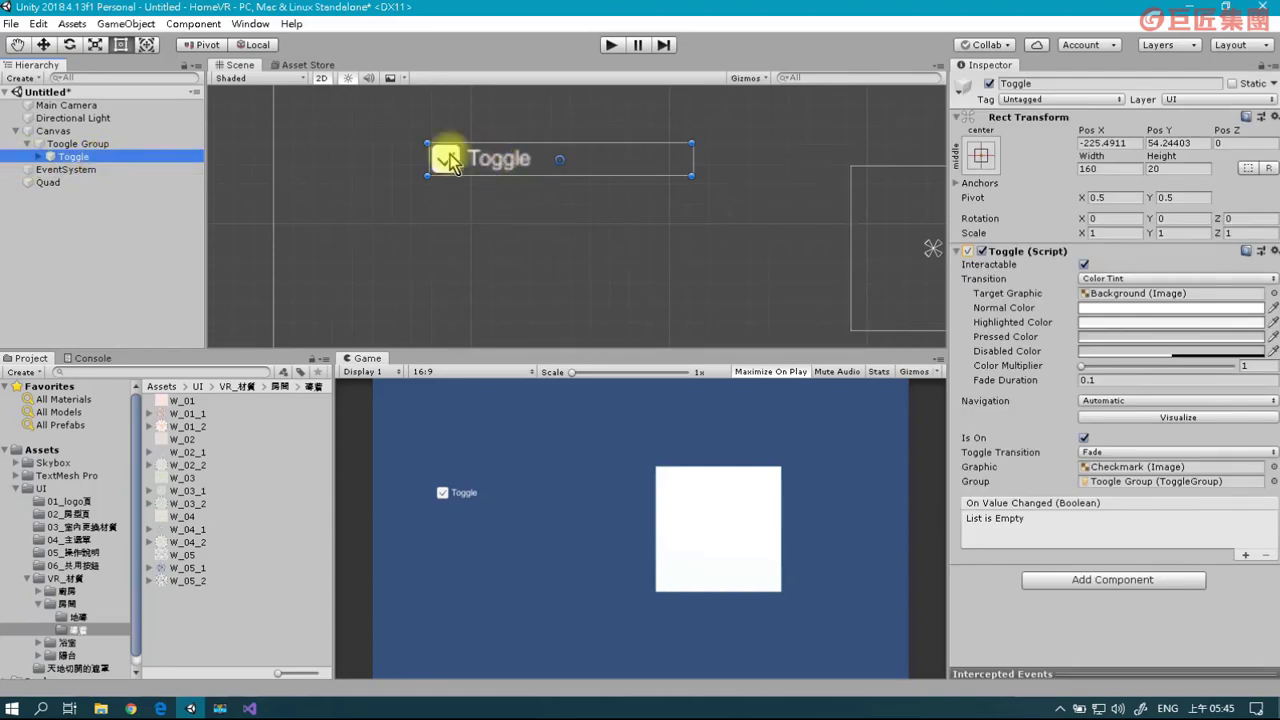
Delete the Label child from the remaining Toggle.
{"action": "left_click", "coordinate": [38, 157]}
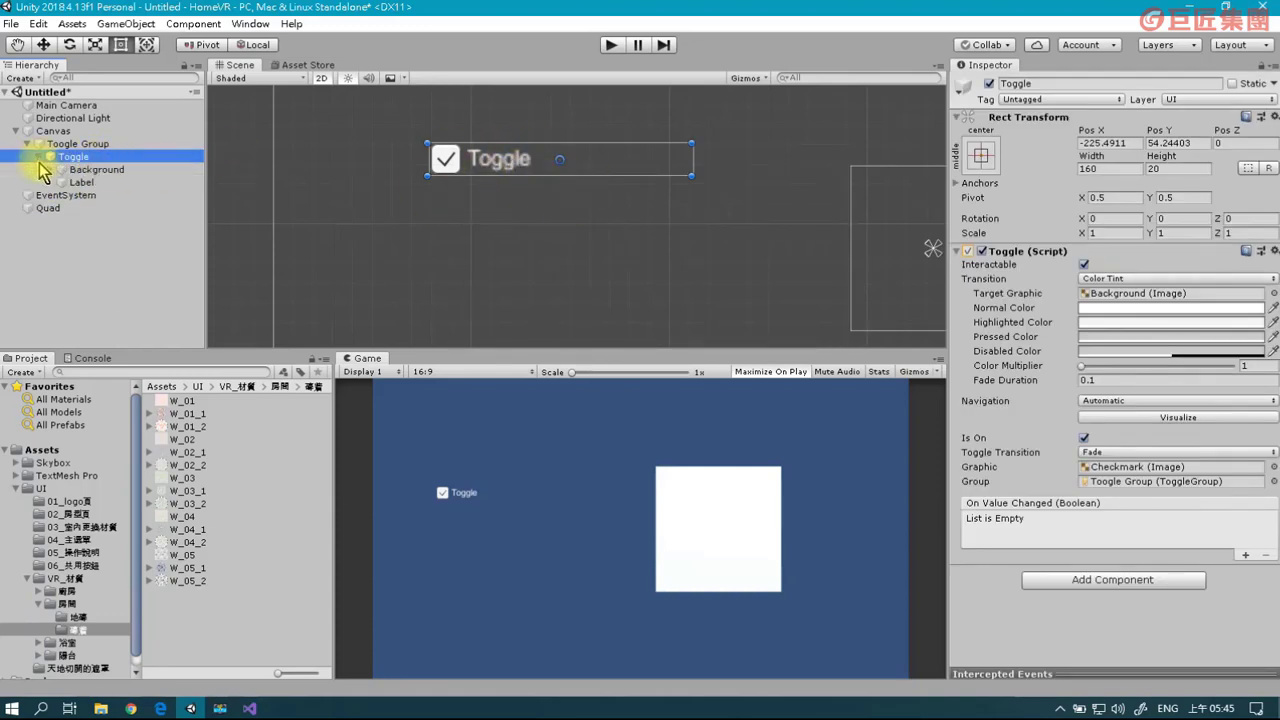
{"action": "left_click", "coordinate": [98, 183]}
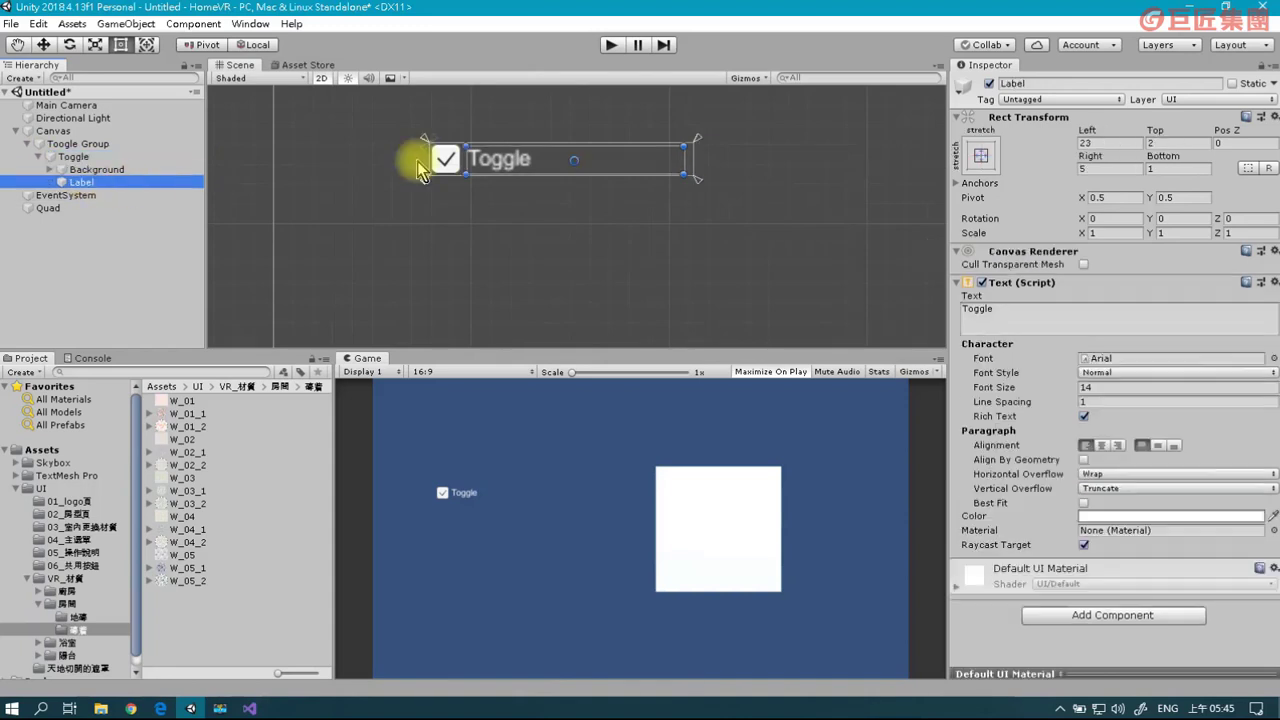
{"action": "right_click", "coordinate": [121, 185]}
{"action": "left_click", "coordinate": [165, 273]}
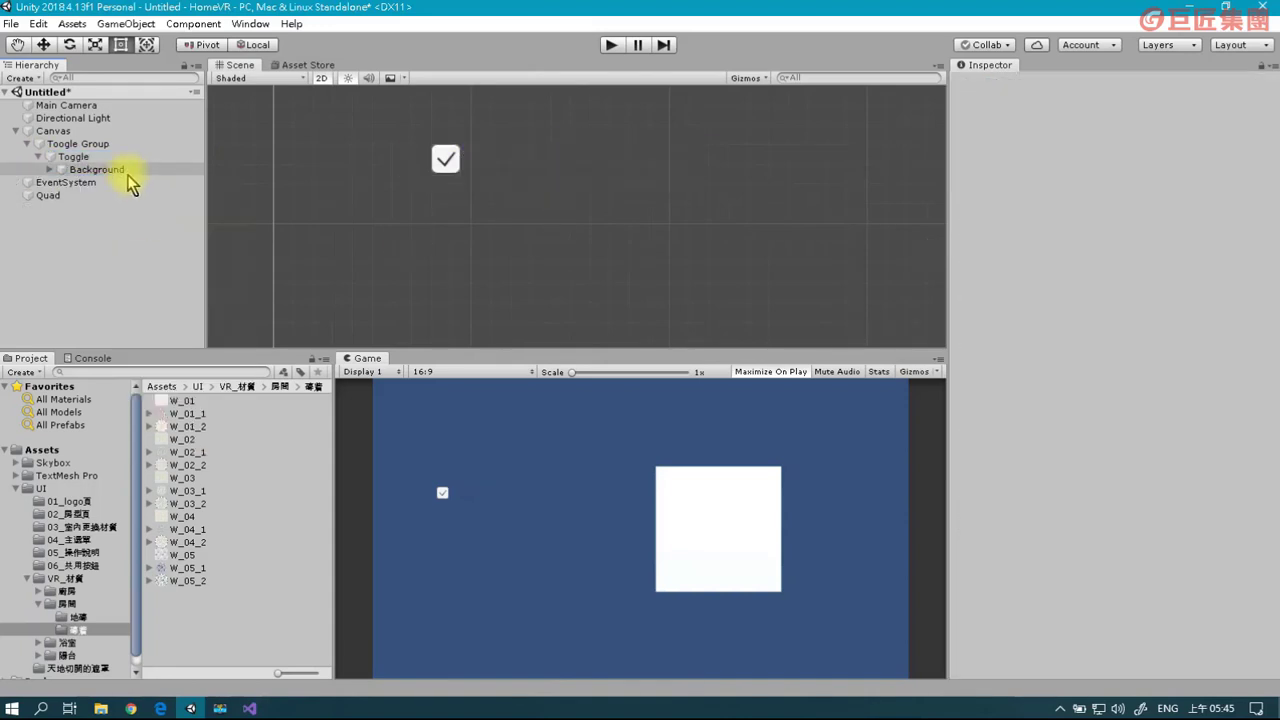
Zoom in on the checkbox and inspect the Toggle's Background and Checkmark children.
{"action": "left_click", "coordinate": [75, 157]}
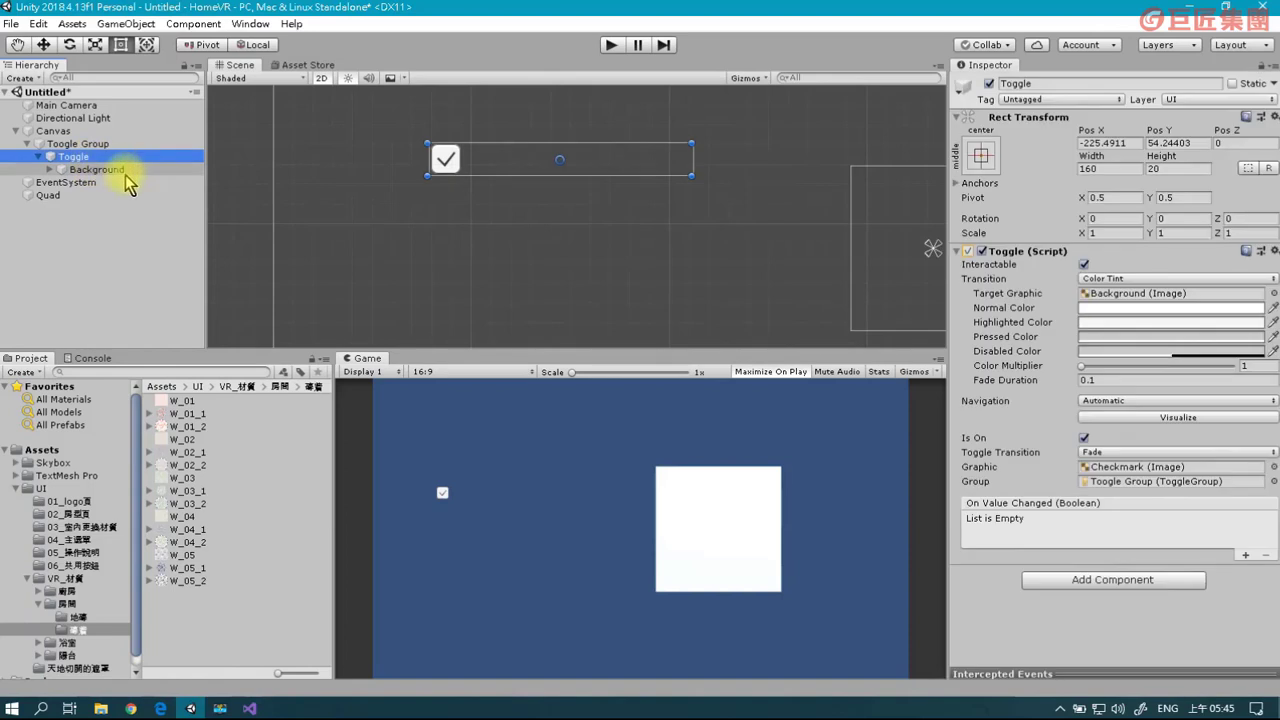
{"action": "left_click", "coordinate": [75, 170]}
{"action": "middle_click_drag", "start_coordinate": [443, 177], "coordinate": [543, 249]}
{"action": "scroll", "coordinate": [547, 257], "scroll_direction": "up", "scroll_amount": 2}
{"action": "scroll", "coordinate": [547, 257], "scroll_direction": "up", "scroll_amount": 2}
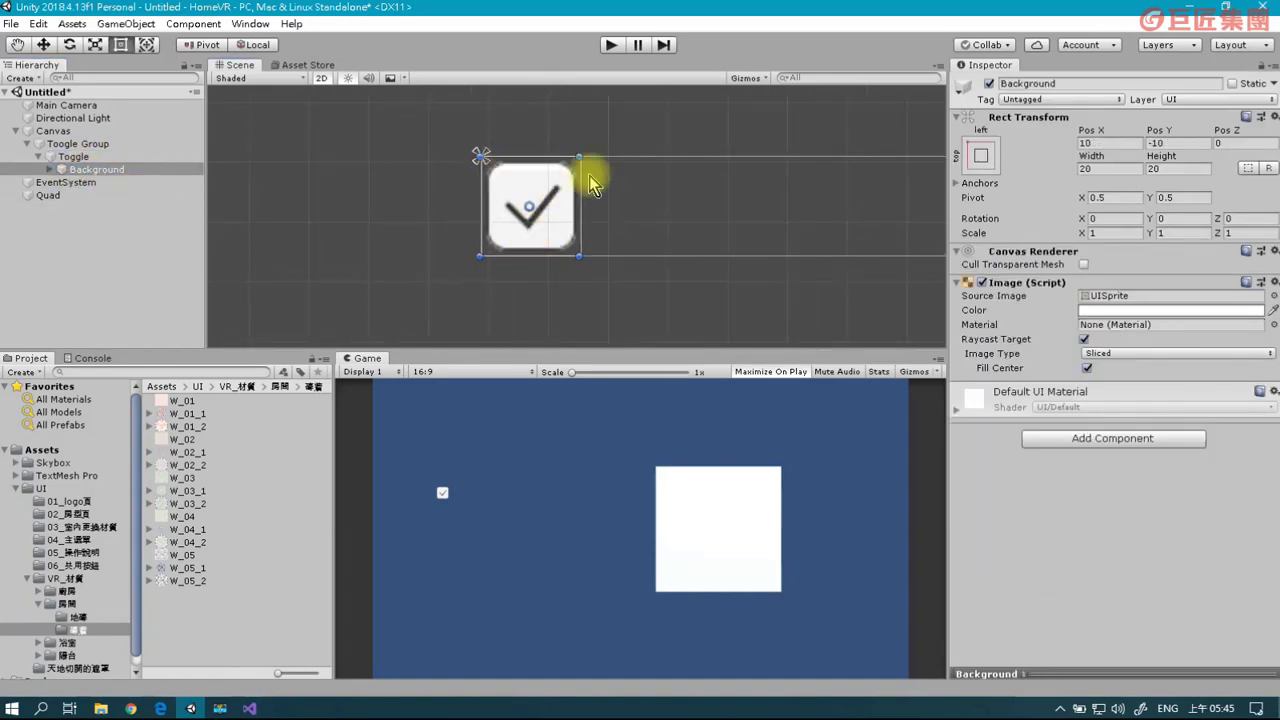
{"action": "left_click", "coordinate": [62, 170]}
{"action": "left_click", "coordinate": [107, 182]}
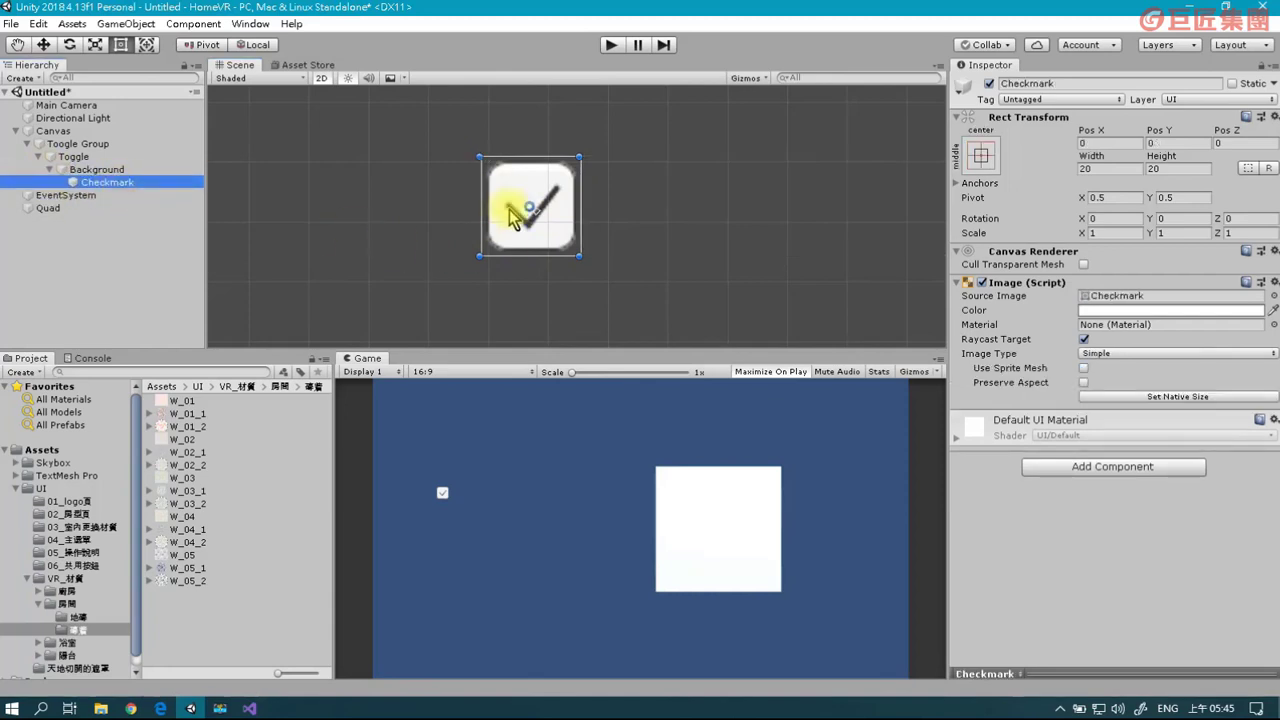
{"action": "left_click", "coordinate": [138, 170]}
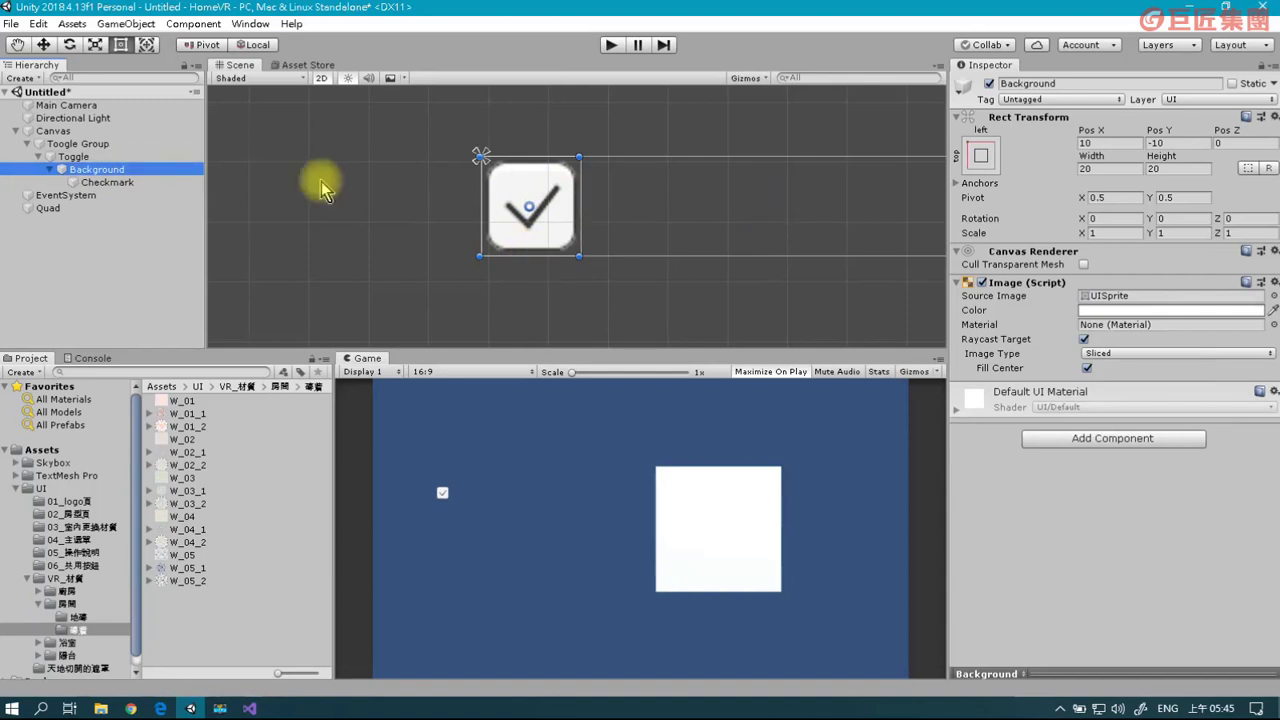
{"action": "left_click", "coordinate": [90, 157]}
Narrow the Toggle's rect width from 160 to about 19.52 to fit the checkbox.
{"action": "scroll", "coordinate": [725, 225], "scroll_direction": "down", "scroll_amount": 2}
{"action": "middle_click_drag", "start_coordinate": [743, 211], "coordinate": [566, 220]}
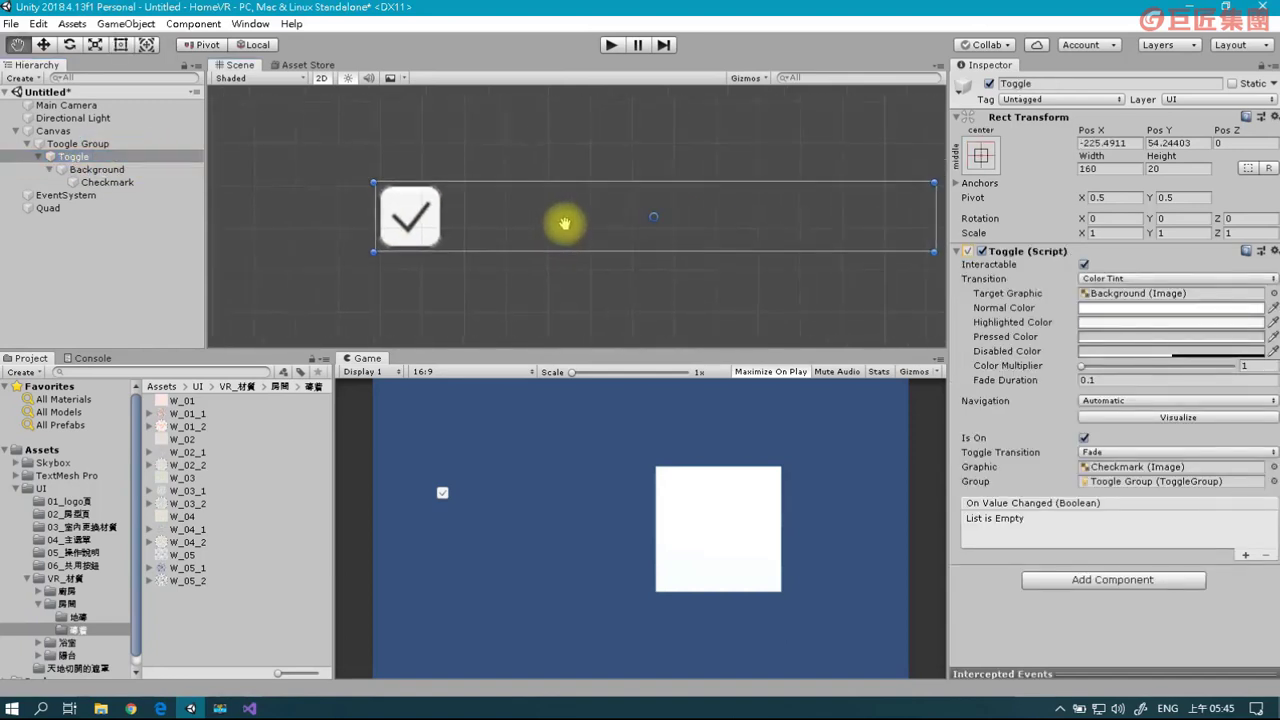
{"action": "left_click_drag", "start_coordinate": [937, 218], "coordinate": [543, 218]}
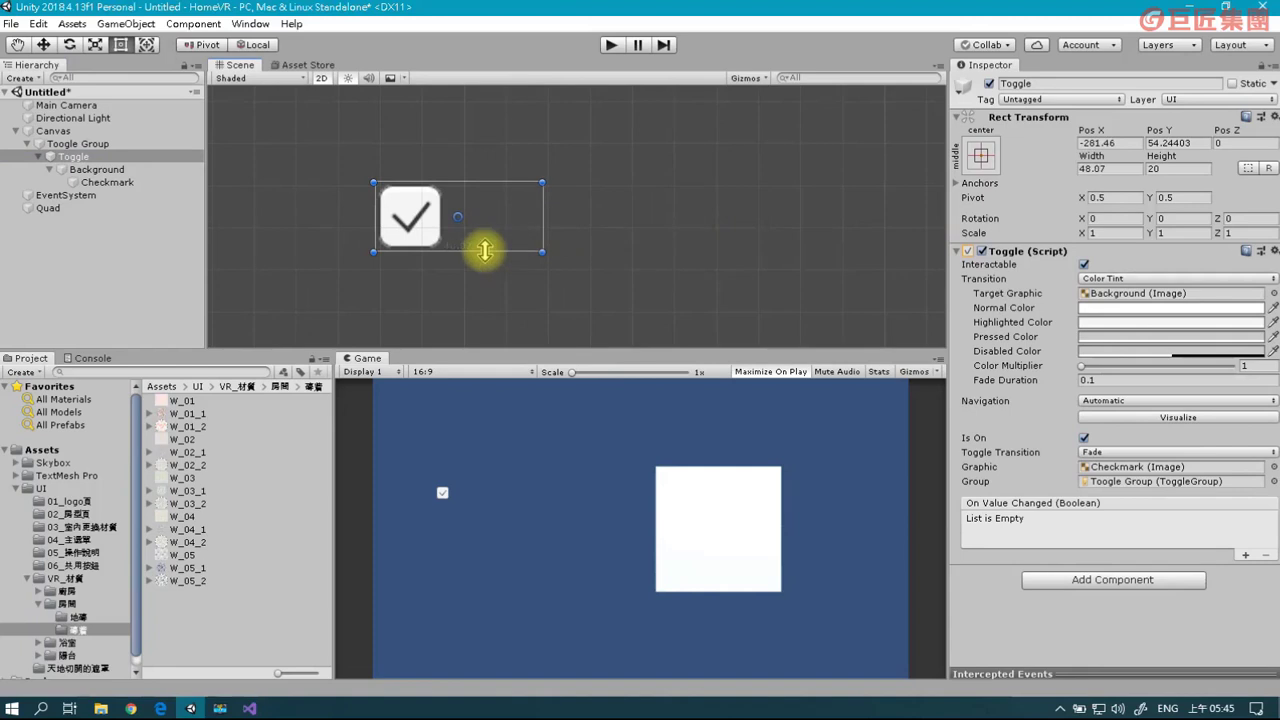
{"action": "scroll", "coordinate": [488, 250], "scroll_direction": "up", "scroll_amount": 2}
{"action": "middle_click_drag", "start_coordinate": [486, 251], "coordinate": [661, 270]}
{"action": "scroll", "coordinate": [661, 270], "scroll_direction": "up", "scroll_amount": 1}
{"action": "left_click_drag", "start_coordinate": [752, 220], "coordinate": [577, 231]}
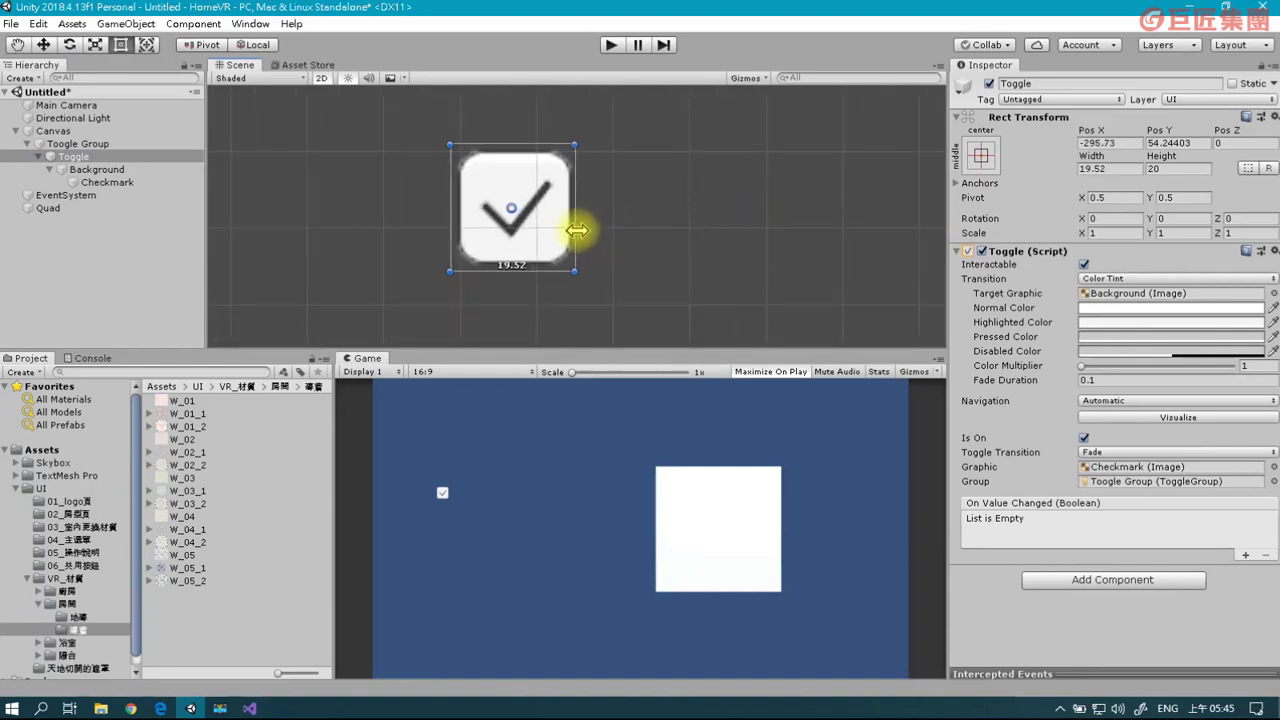
Set both Background and Checkmark anchors to stretch so they fill the Toggle.
{"action": "left_click", "coordinate": [100, 169]}
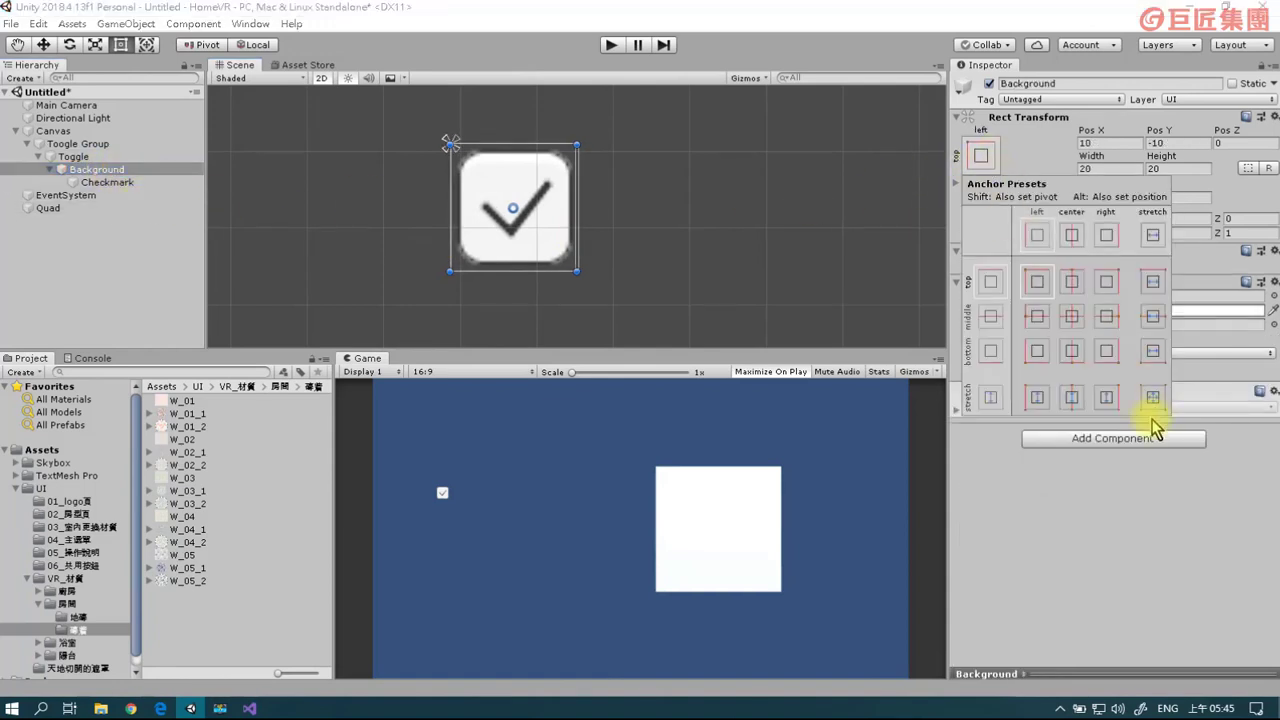
{"action": "left_click", "coordinate": [1152, 400]}
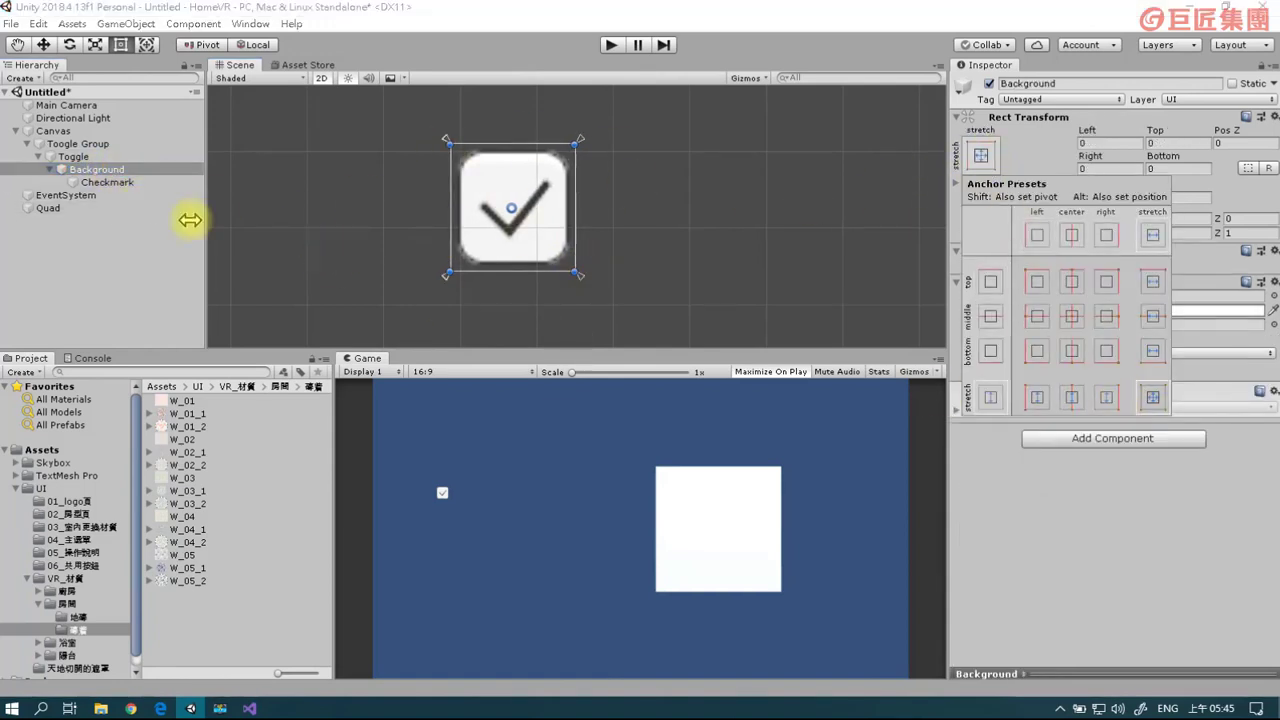
{"action": "left_click", "coordinate": [94, 179]}
{"action": "left_click", "coordinate": [185, 183]}
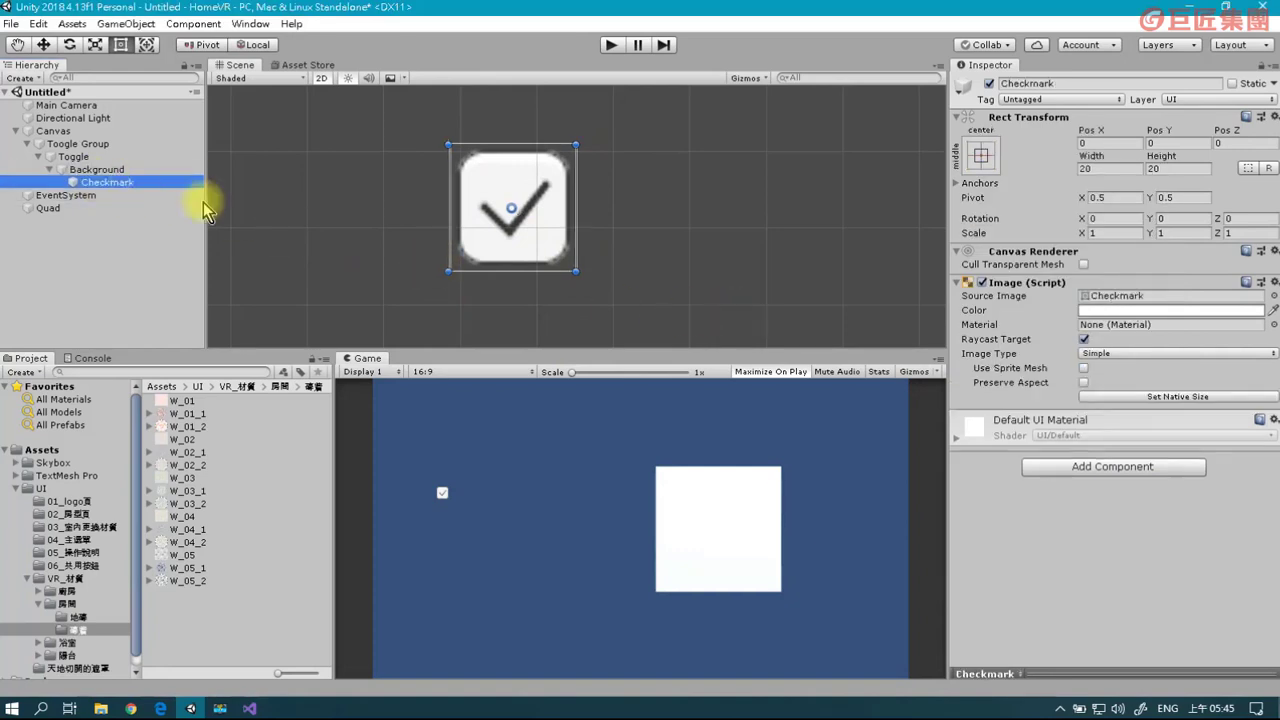
{"action": "left_click", "coordinate": [980, 157]}
{"action": "left_click", "coordinate": [1153, 400]}
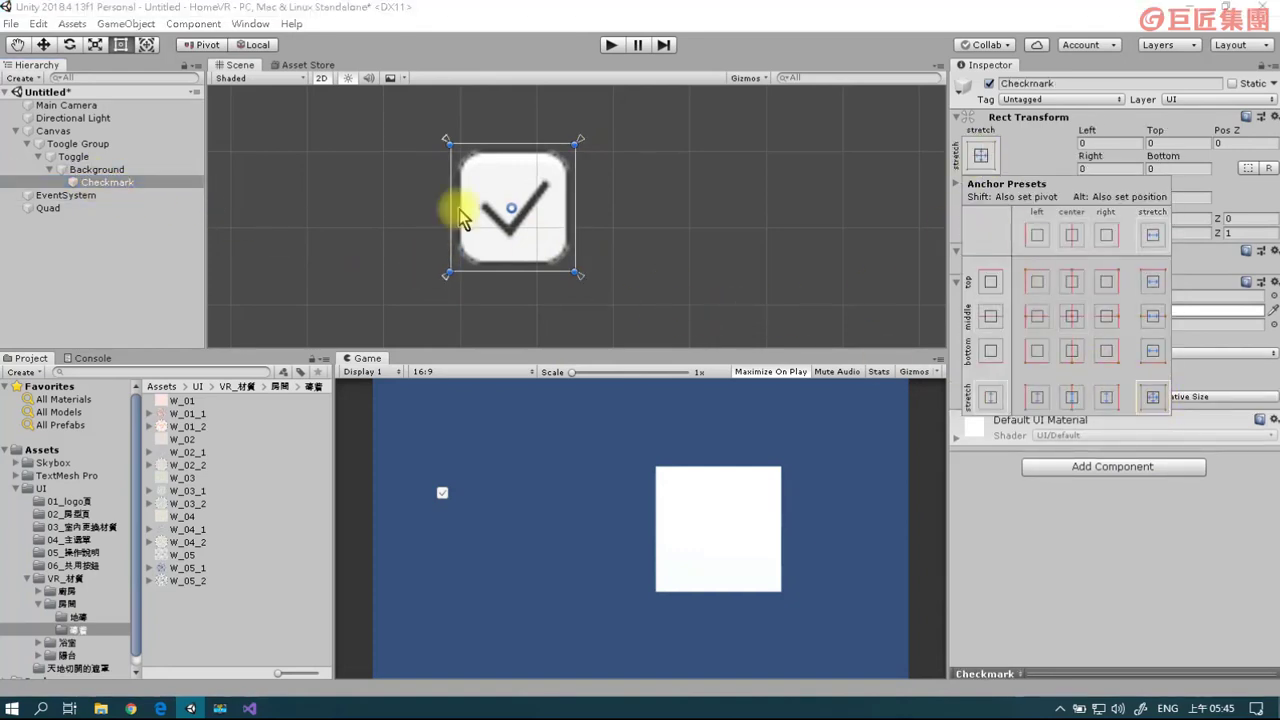
{"action": "left_click", "coordinate": [128, 184]}
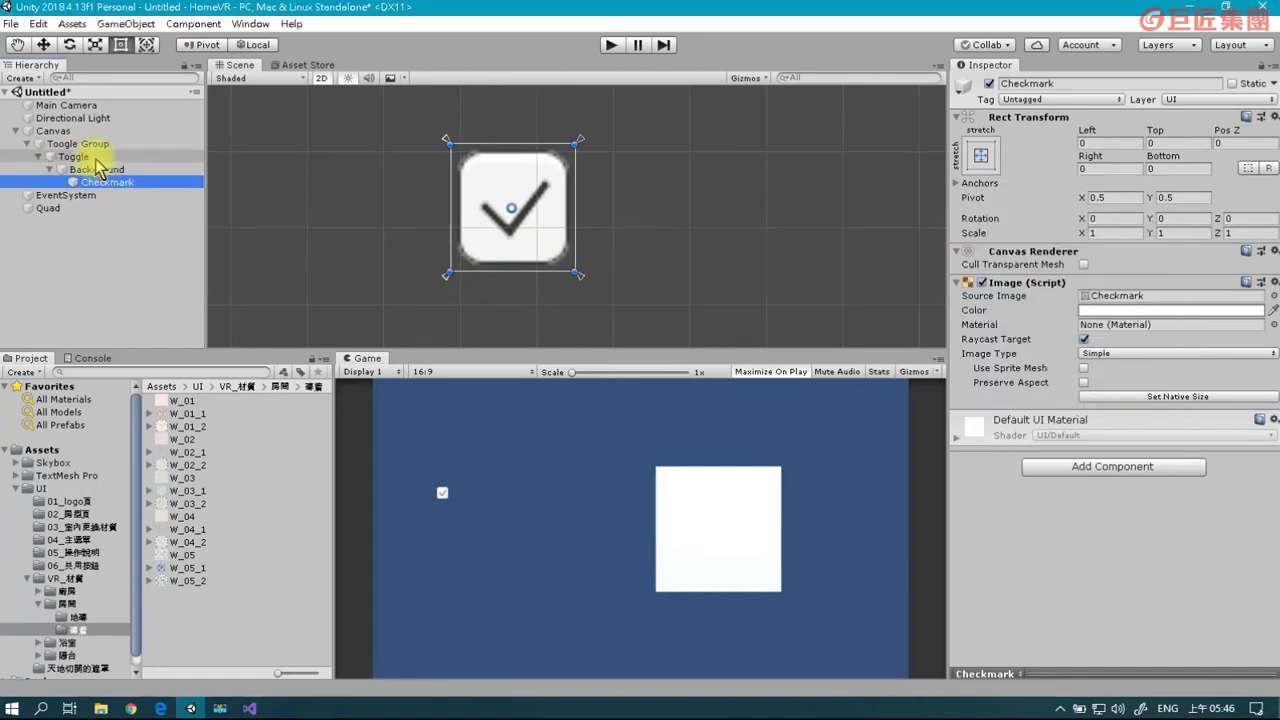
Check the Toggle's rect size, now 20.28 by 20, then reselect Background.
{"action": "left_click", "coordinate": [90, 157]}
{"action": "mouse_move", "coordinate": [578, 210]}
{"action": "left_mouse_down"}
{"action": "mouse_move", "coordinate": [717, 218]}
{"action": "mouse_move", "coordinate": [580, 218]}
{"action": "left_mouse_up"}
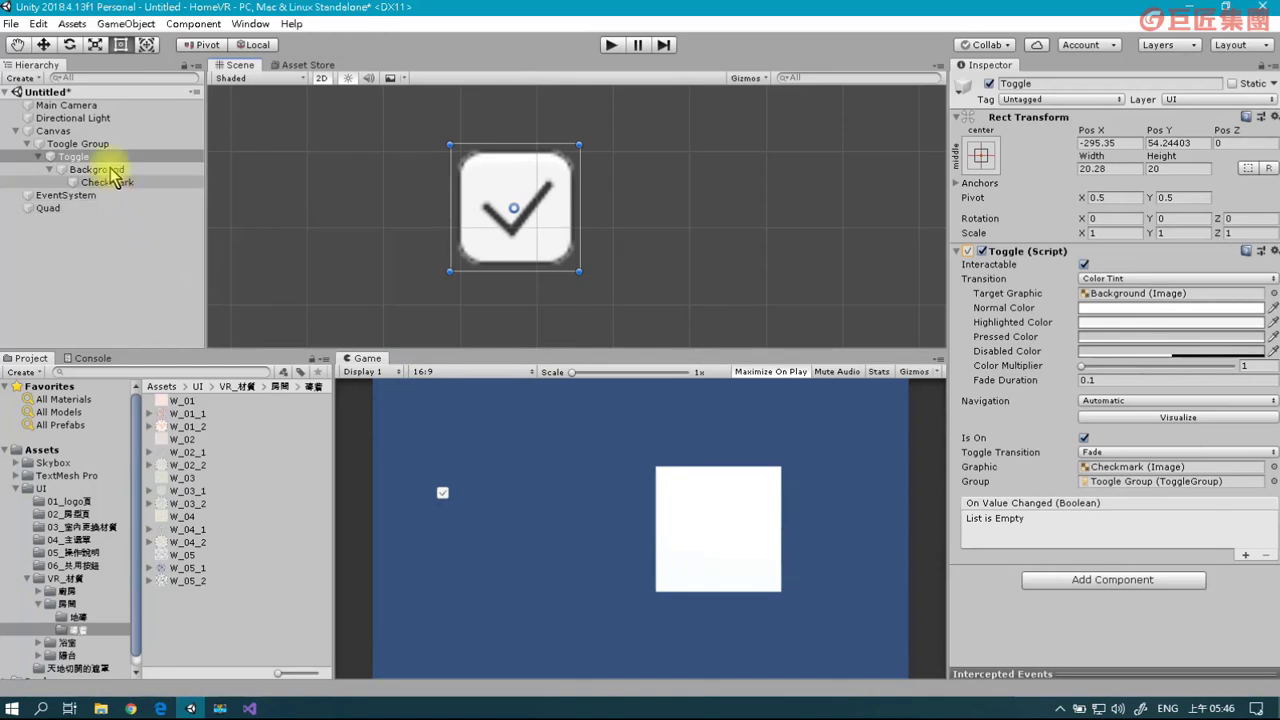
{"action": "left_click", "coordinate": [97, 169]}
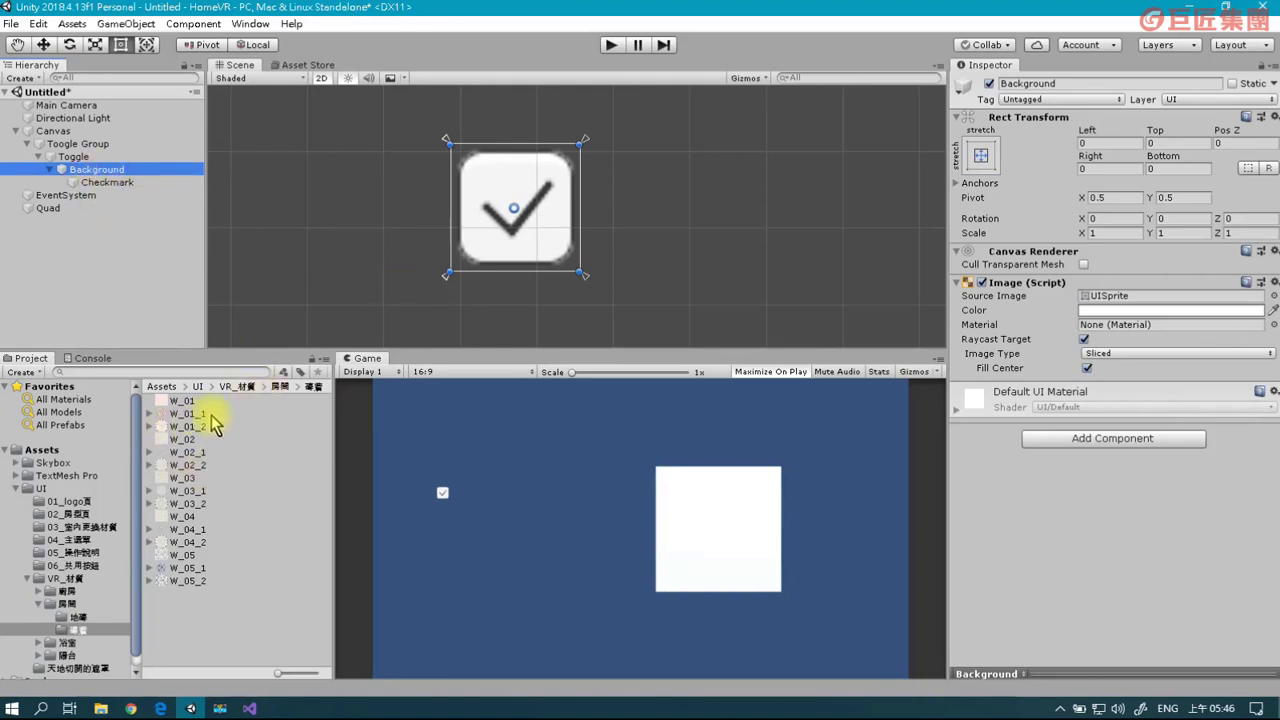
Set the Background's Source Image to the W_01_1 sprite.
{"action": "left_click", "coordinate": [190, 414]}
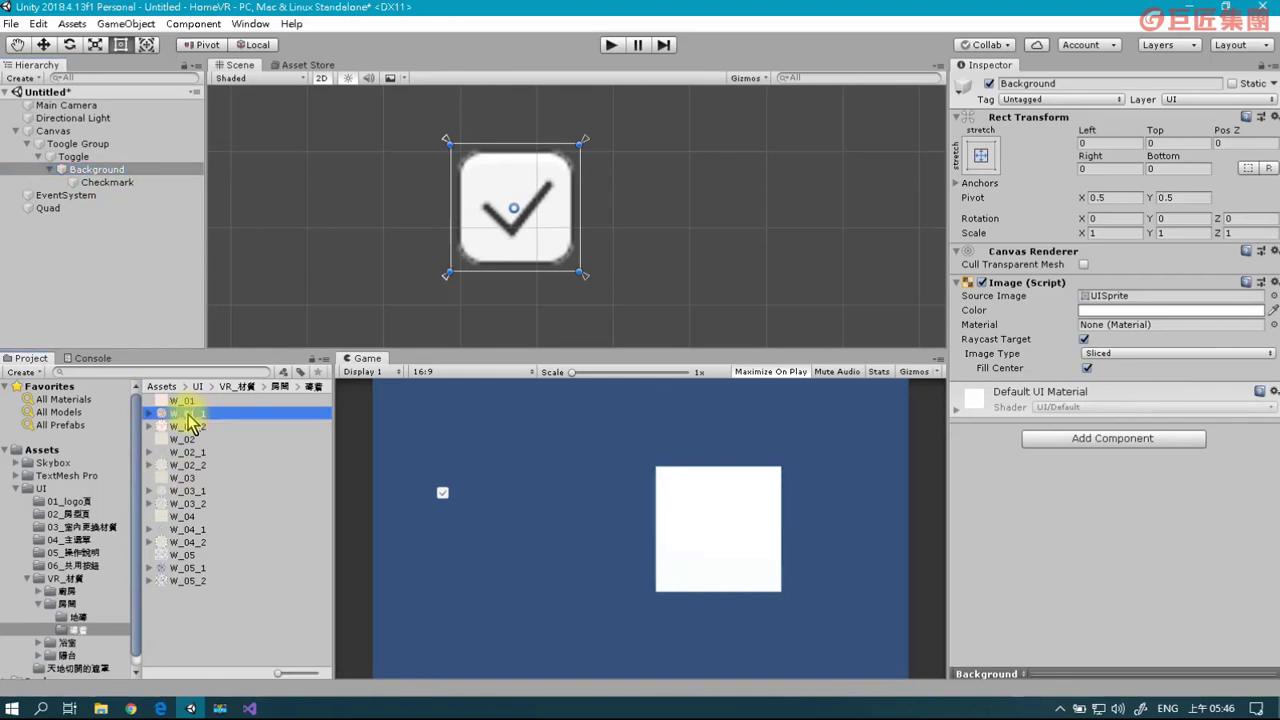
{"action": "left_click_drag", "start_coordinate": [190, 420], "coordinate": [990, 386]}
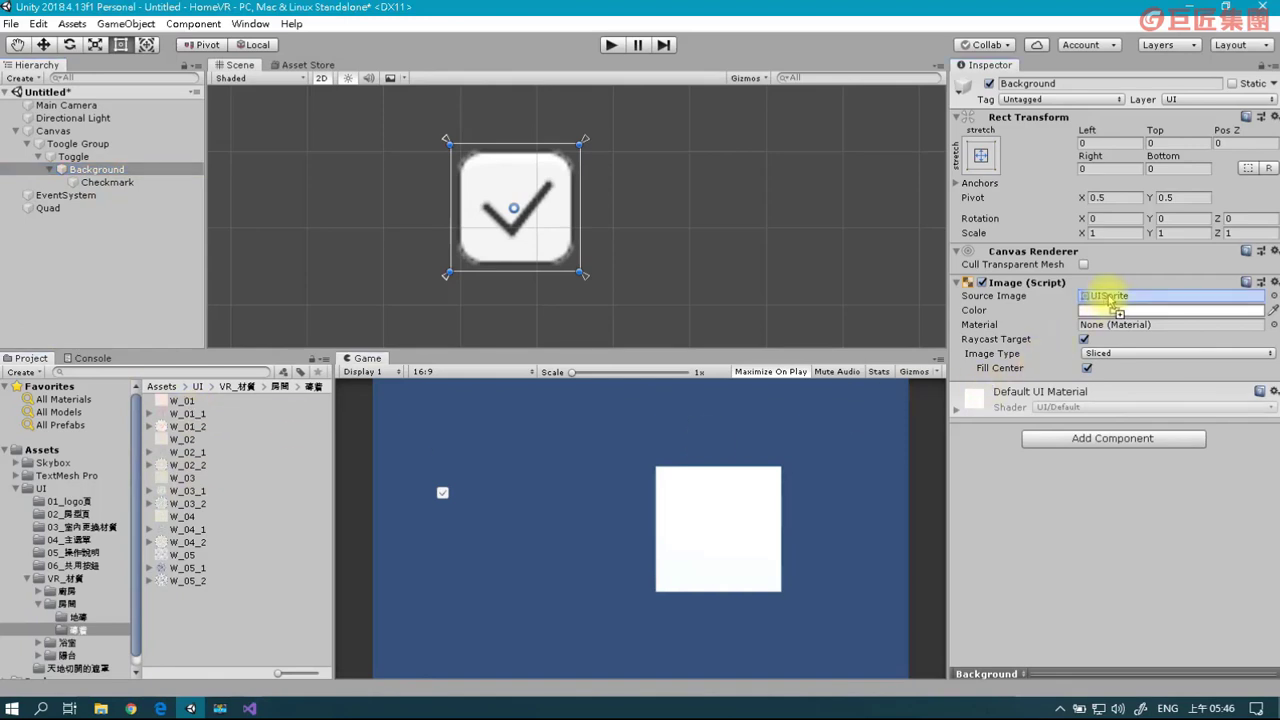
{"action": "left_click_drag", "start_coordinate": [1112, 300], "coordinate": [1110, 296]}
Set the Checkmark's Source Image to the W_01_2 sprite.
{"action": "left_click", "coordinate": [101, 183]}
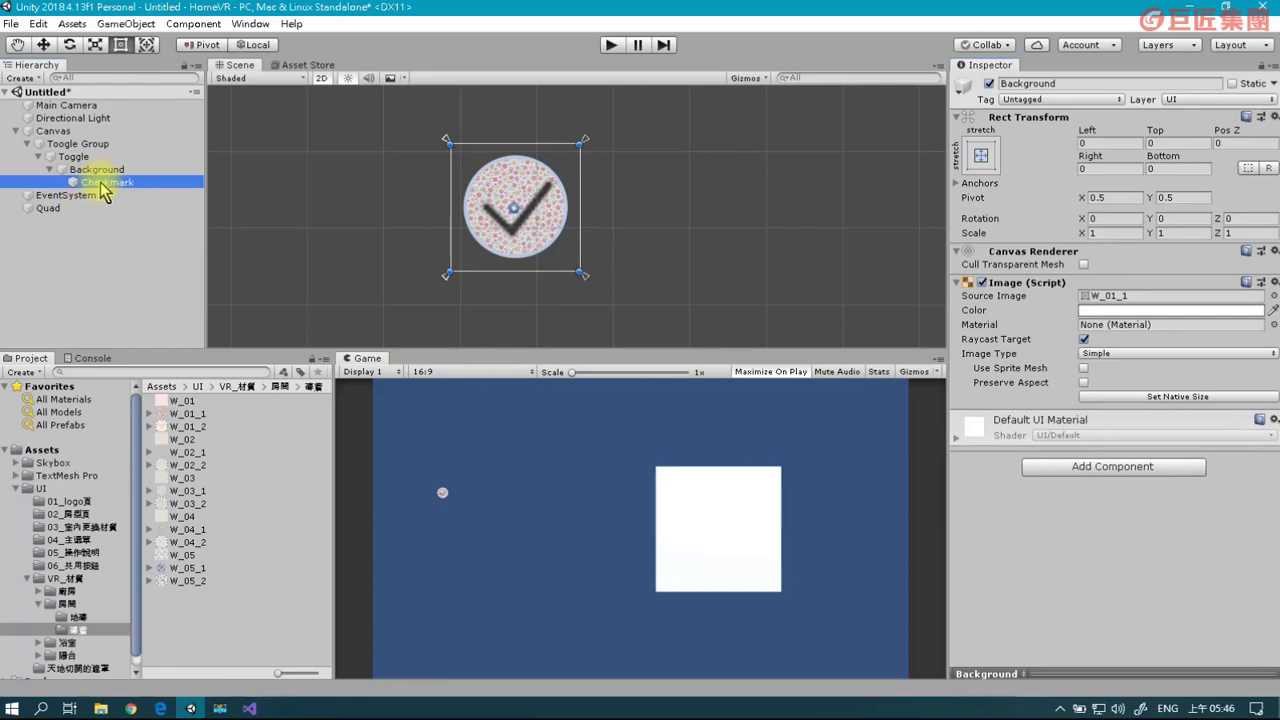
{"action": "left_click_drag", "start_coordinate": [188, 432], "coordinate": [1107, 347]}
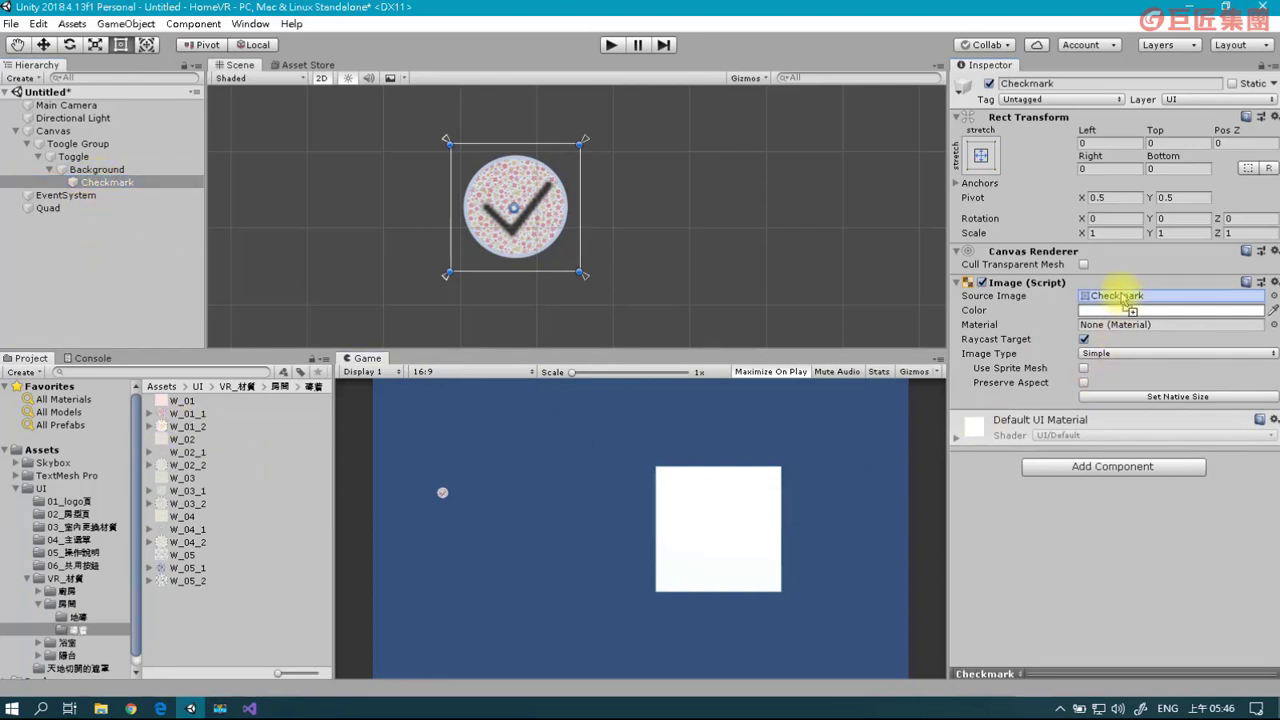
{"action": "left_click_drag", "start_coordinate": [1124, 300], "coordinate": [1127, 296]}
{"action": "left_click", "coordinate": [85, 157]}
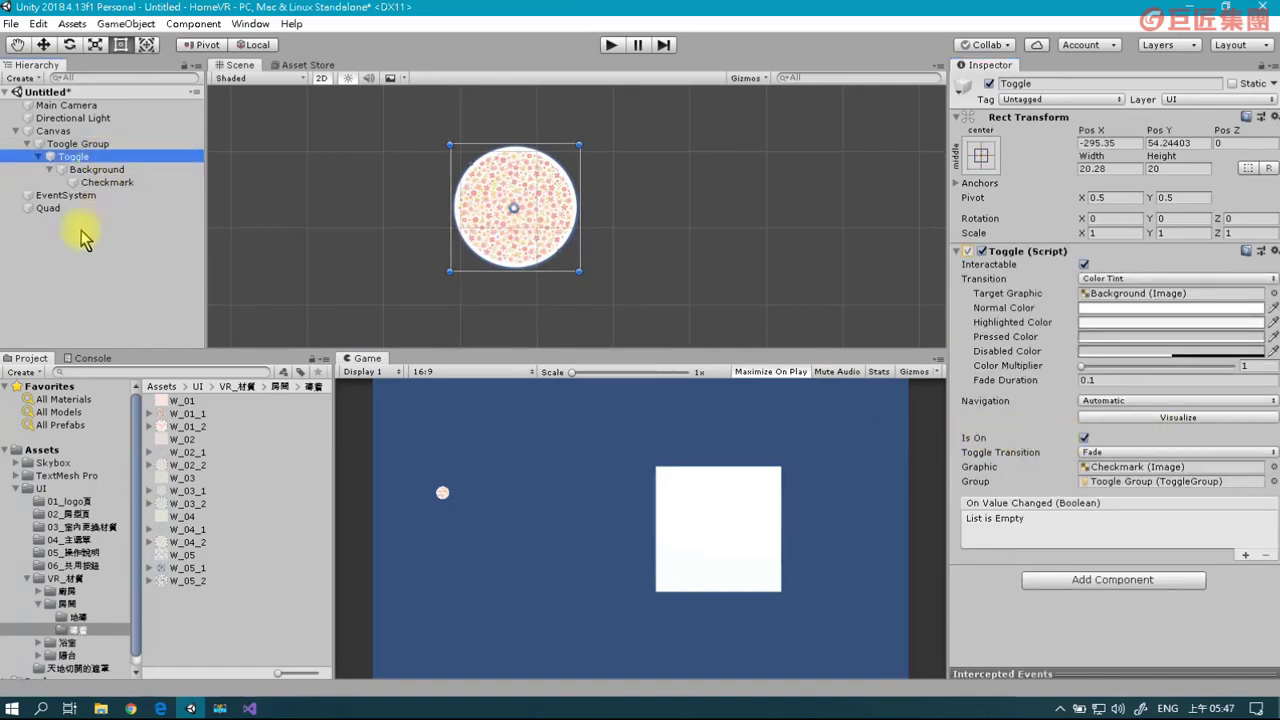
Collapse the Toggle's children in the Hierarchy and select the Toggle object.
{"action": "left_click", "coordinate": [38, 157]}
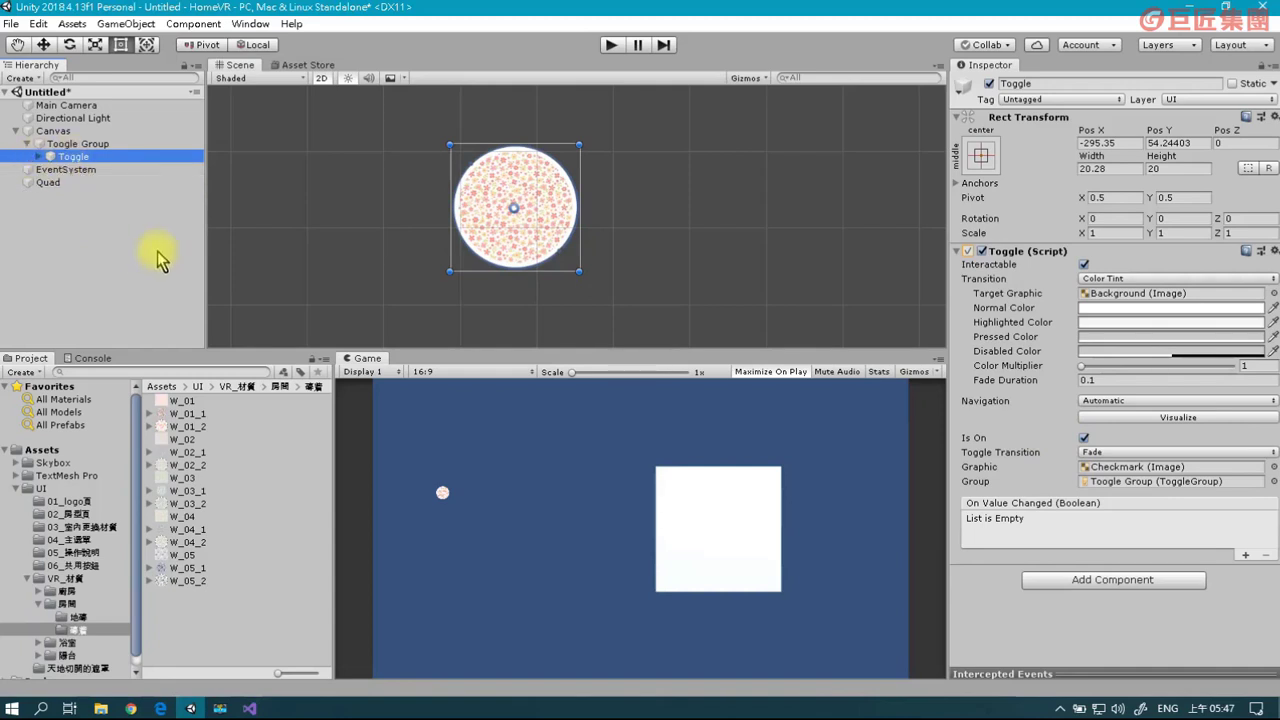
{"action": "left_click", "coordinate": [81, 162]}
{"action": "scroll", "coordinate": [500, 278], "scroll_direction": "down", "scroll_amount": 1}
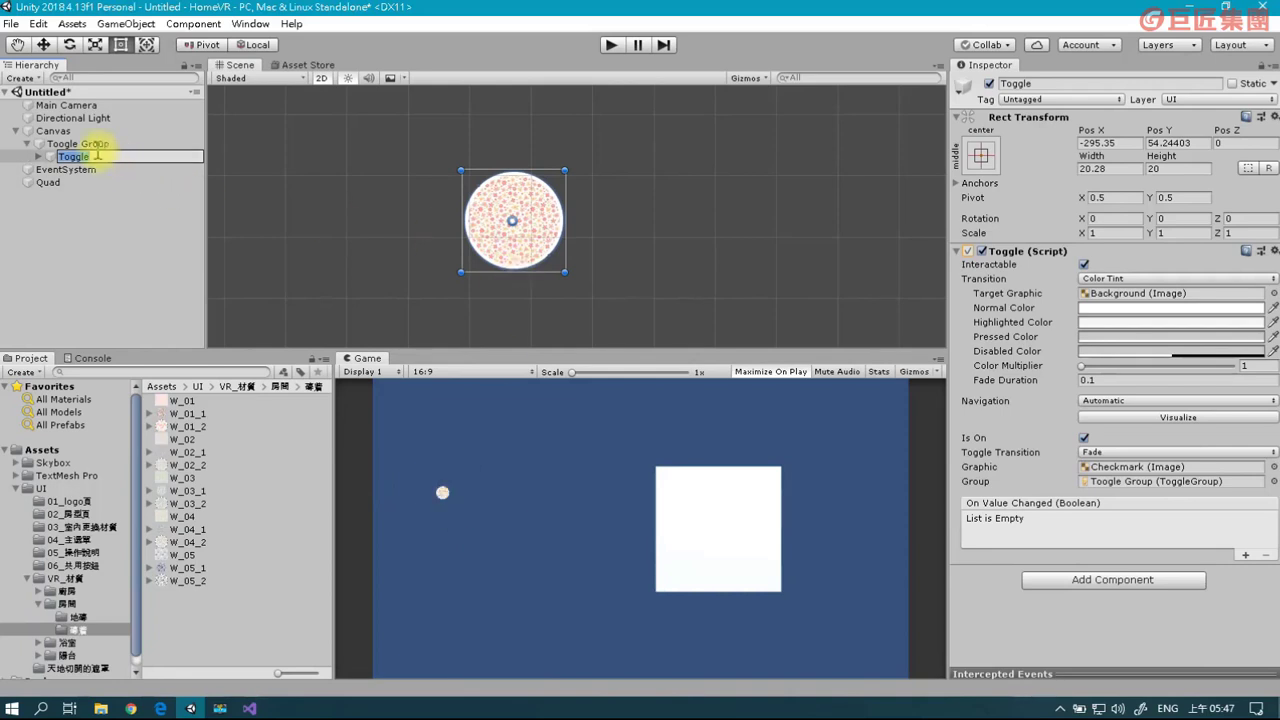
{"action": "left_click", "coordinate": [108, 240]}
{"action": "left_click", "coordinate": [103, 157]}
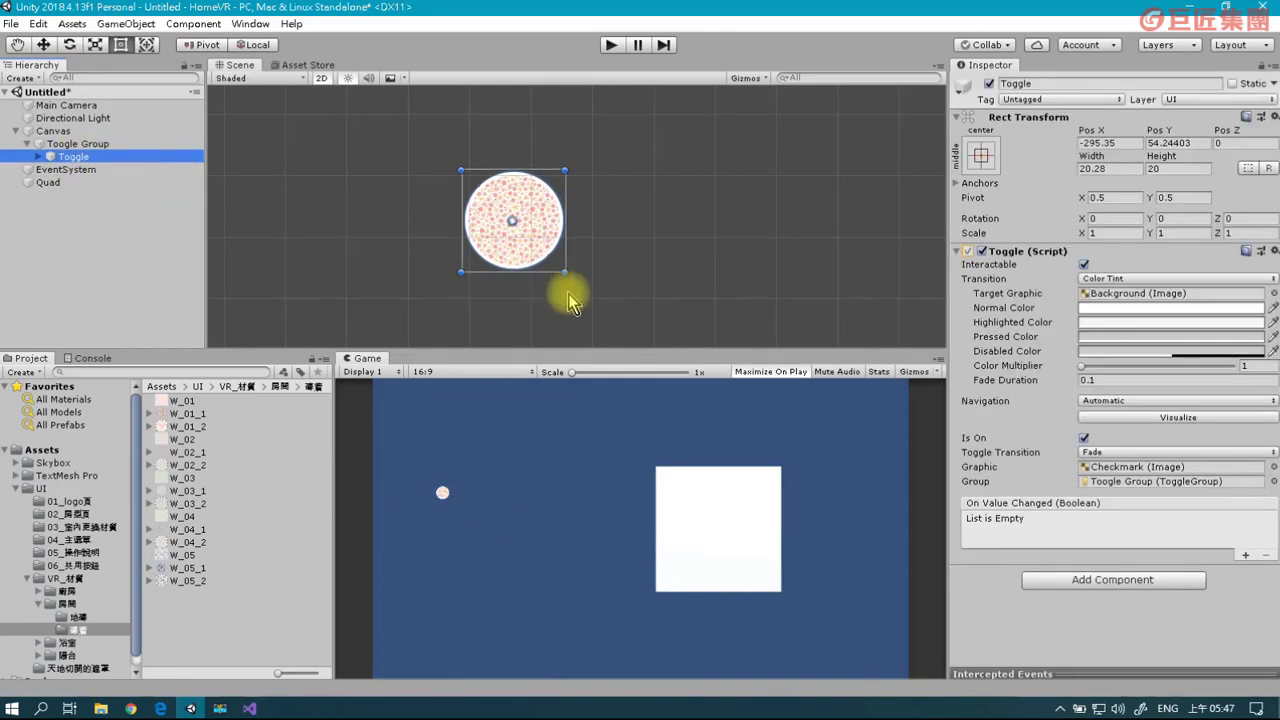
{"action": "scroll", "coordinate": [566, 280], "scroll_direction": "down", "scroll_amount": 2}
Resize the toggle circle with the Rect Tool in the Scene view.
{"action": "middle_click_drag", "start_coordinate": [566, 266], "coordinate": [458, 220]}
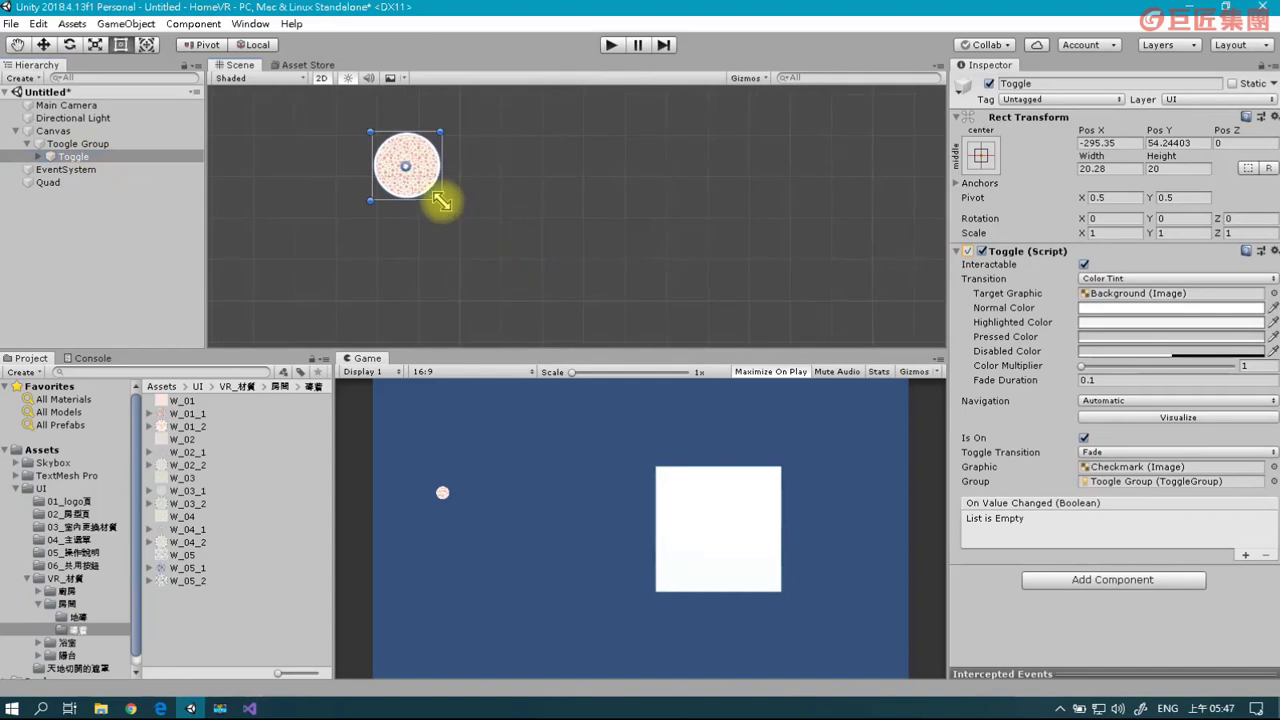
{"action": "left_click_drag", "start_coordinate": [441, 200], "coordinate": [628, 290]}
{"action": "scroll", "coordinate": [674, 234], "scroll_direction": "down", "scroll_amount": 2}
{"action": "scroll", "coordinate": [608, 194], "scroll_direction": "down", "scroll_amount": 1}
{"action": "scroll", "coordinate": [720, 205], "scroll_direction": "down", "scroll_amount": 1}
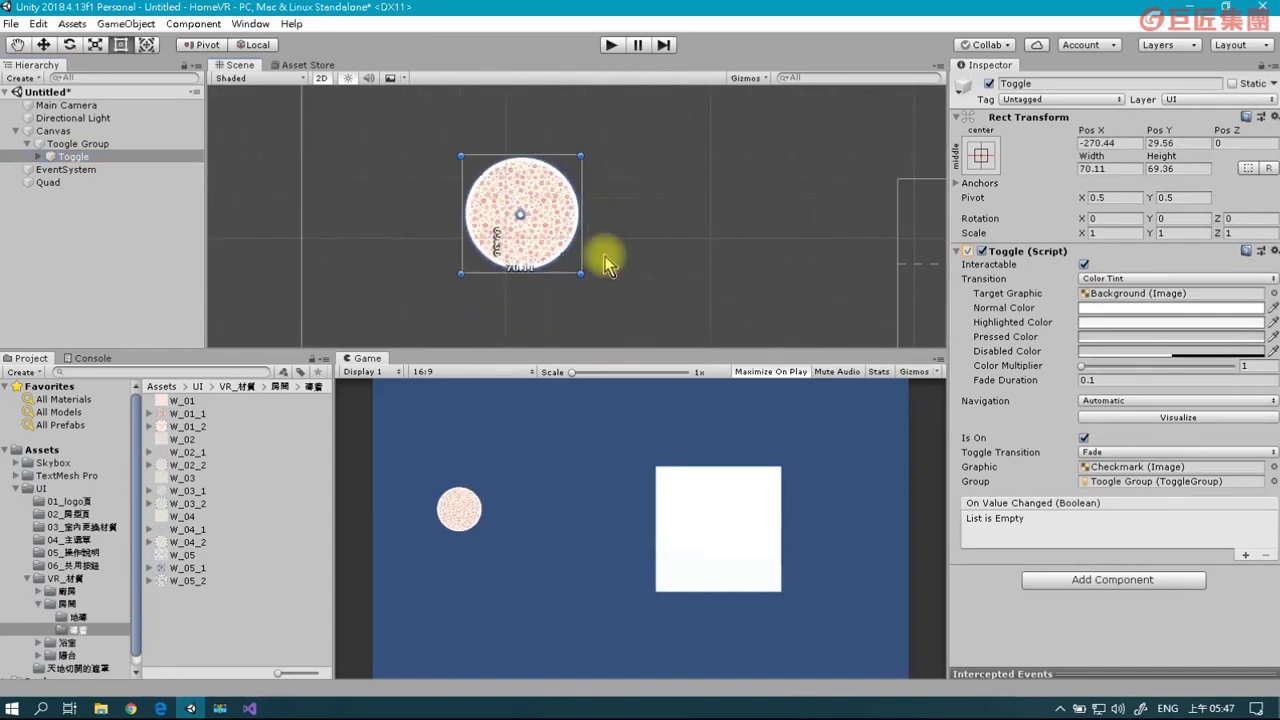
{"action": "mouse_move", "coordinate": [581, 273]}
{"action": "left_mouse_down"}
{"action": "mouse_move", "coordinate": [641, 329]}
{"action": "mouse_move", "coordinate": [612, 311]}
{"action": "left_mouse_up"}
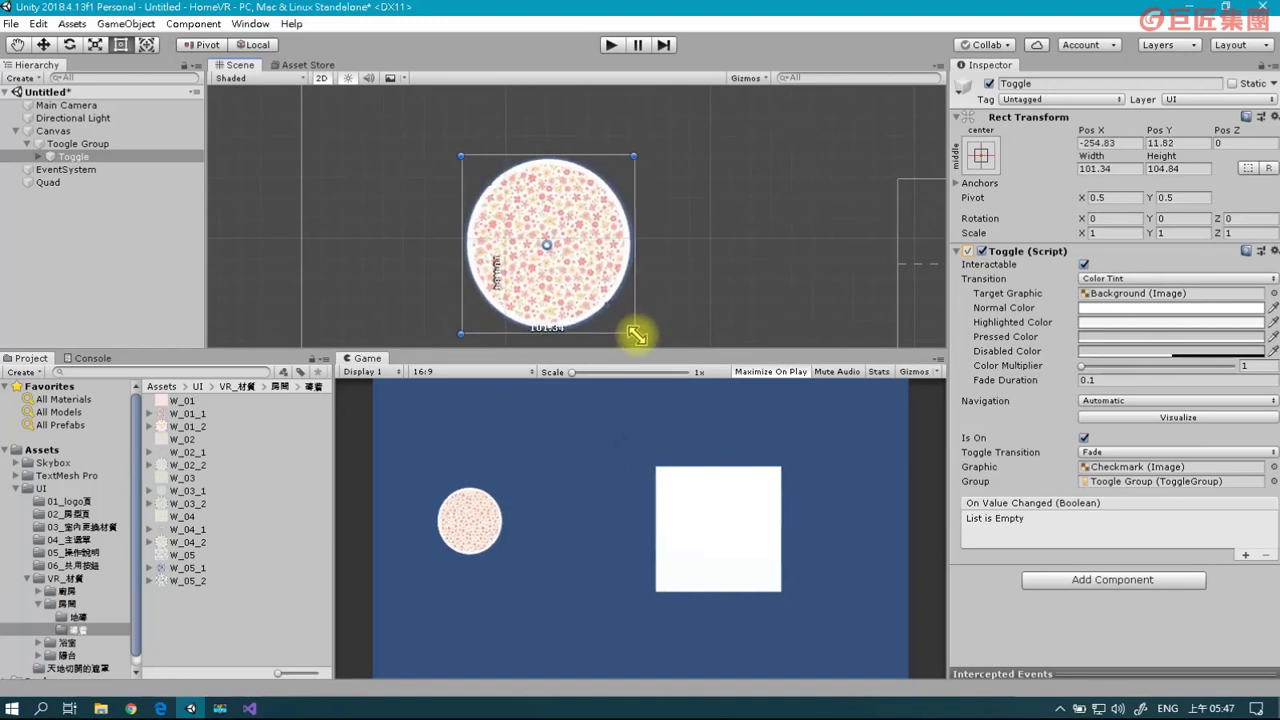
{"action": "mouse_move", "coordinate": [560, 259]}
{"action": "left_mouse_down"}
{"action": "mouse_move", "coordinate": [507, 240]}
{"action": "mouse_move", "coordinate": [522, 228]}
{"action": "left_mouse_up"}
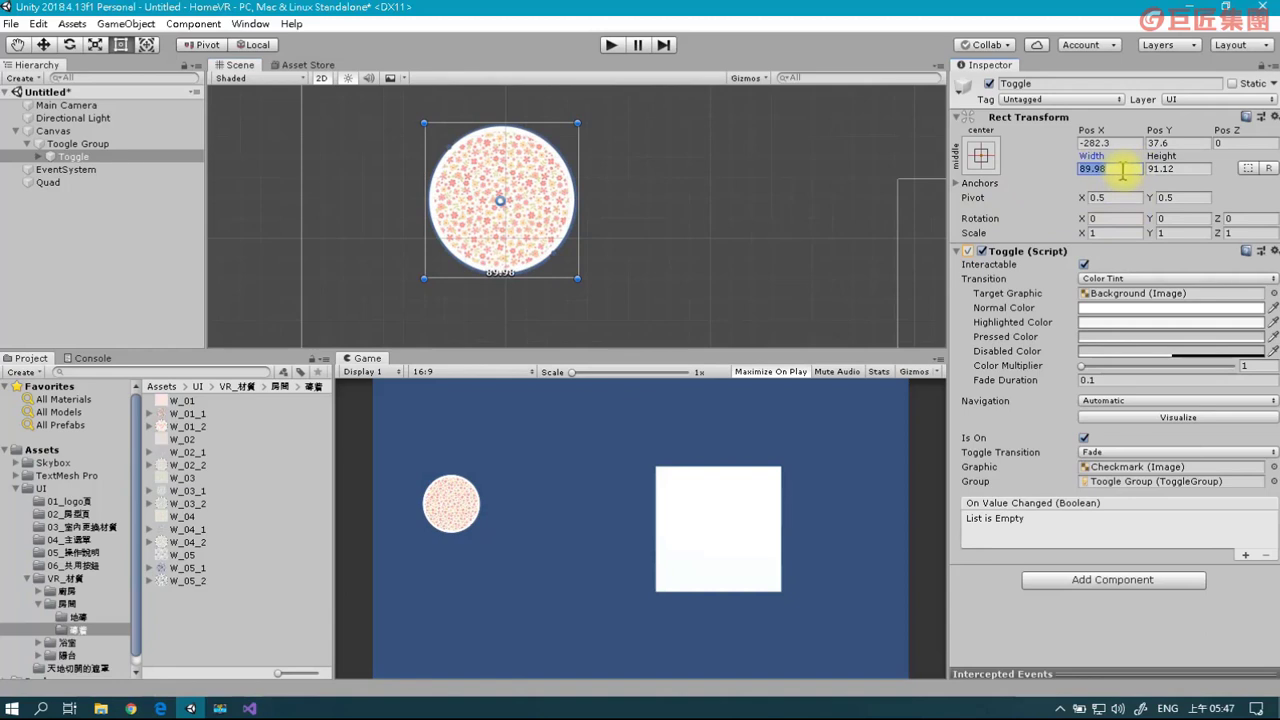
Set the Toggle's Width and Height to 100 and move it higher on the canvas.
{"action": "type", "text": "90"}
{"action": "type", "text": "100"}
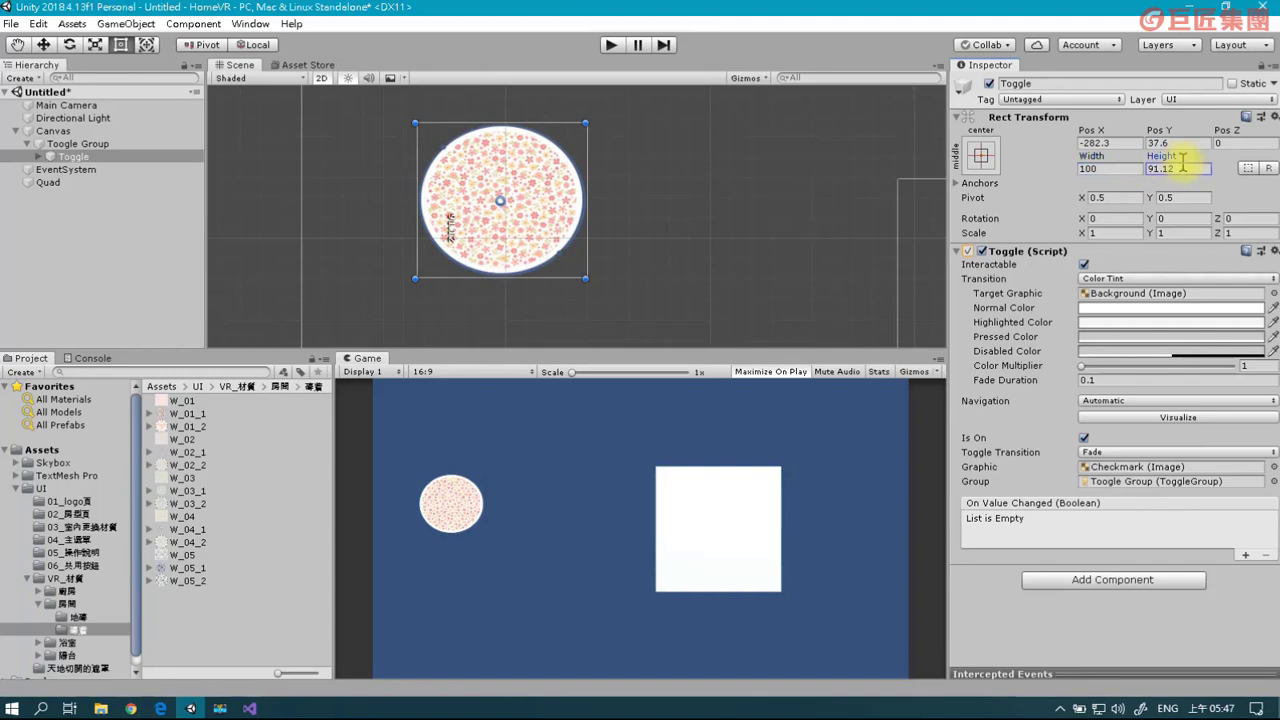
{"action": "type", "text": "1000"}
{"action": "key", "text": "BackSpace"}
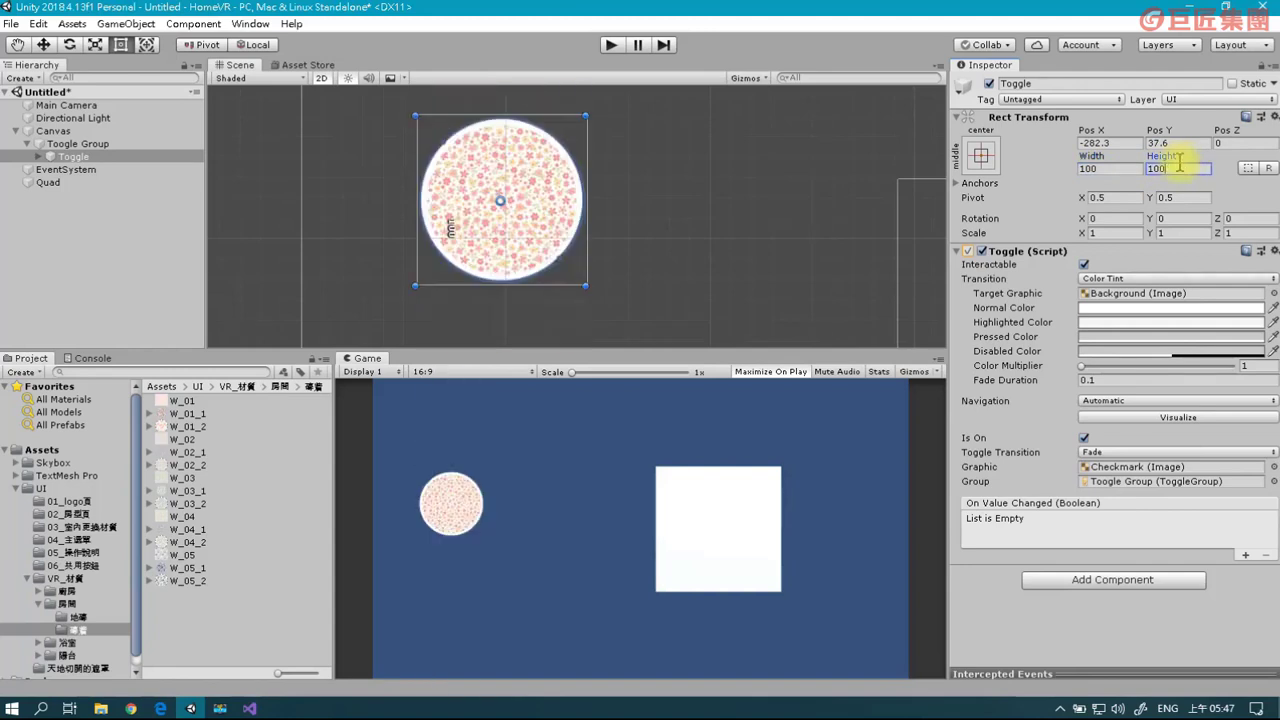
{"action": "scroll", "coordinate": [483, 245], "scroll_direction": "down", "scroll_amount": 3}
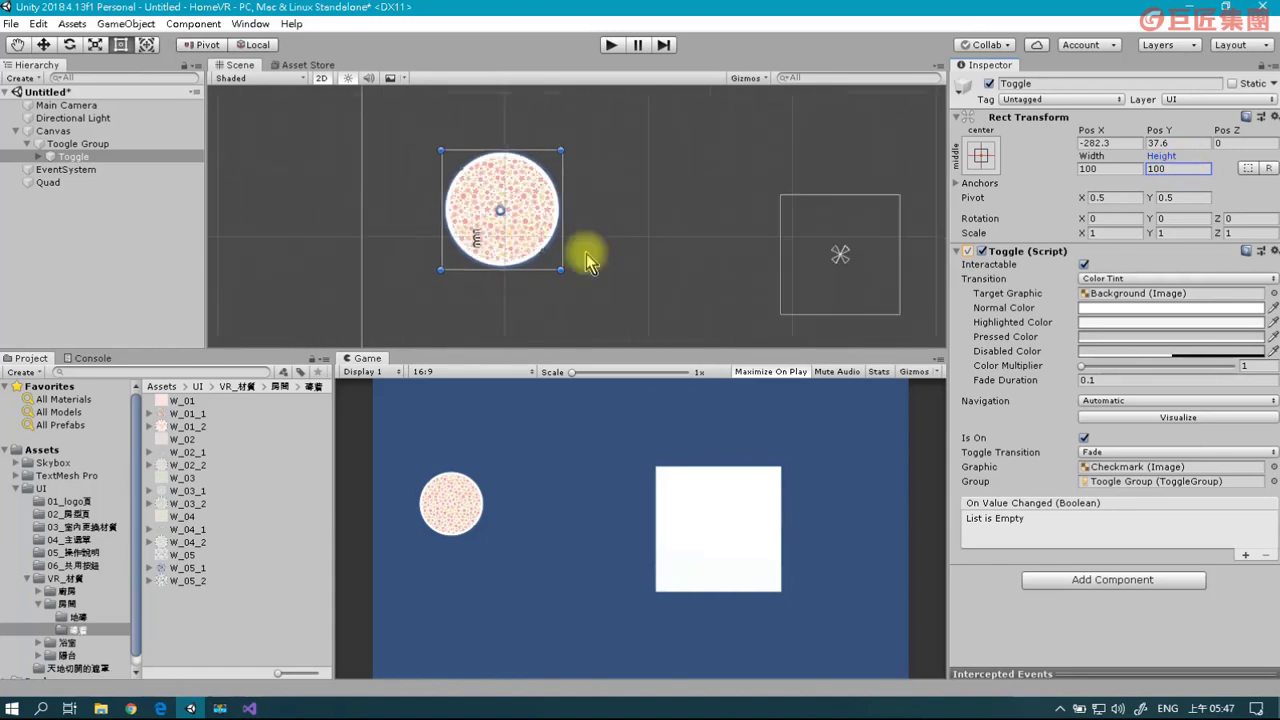
{"action": "mouse_move", "coordinate": [654, 229]}
{"action": "middle_mouse_down"}
{"action": "mouse_move", "coordinate": [658, 243]}
{"action": "mouse_move", "coordinate": [628, 261]}
{"action": "middle_mouse_up"}
{"action": "left_click_drag", "start_coordinate": [592, 232], "coordinate": [628, 178]}
Duplicate Toggle as Toggle (1), place it below the first circle, and turn Is On off.
{"action": "left_click", "coordinate": [112, 157]}
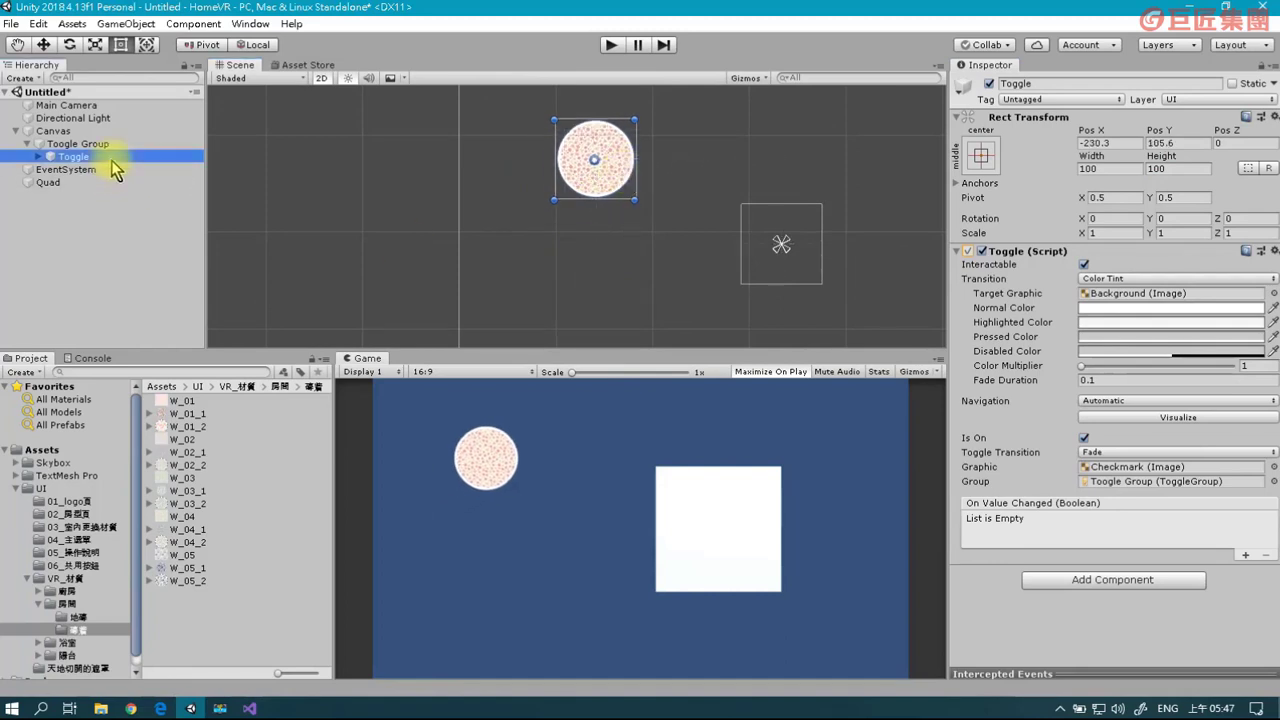
{"action": "key", "text": "ctrl+d"}
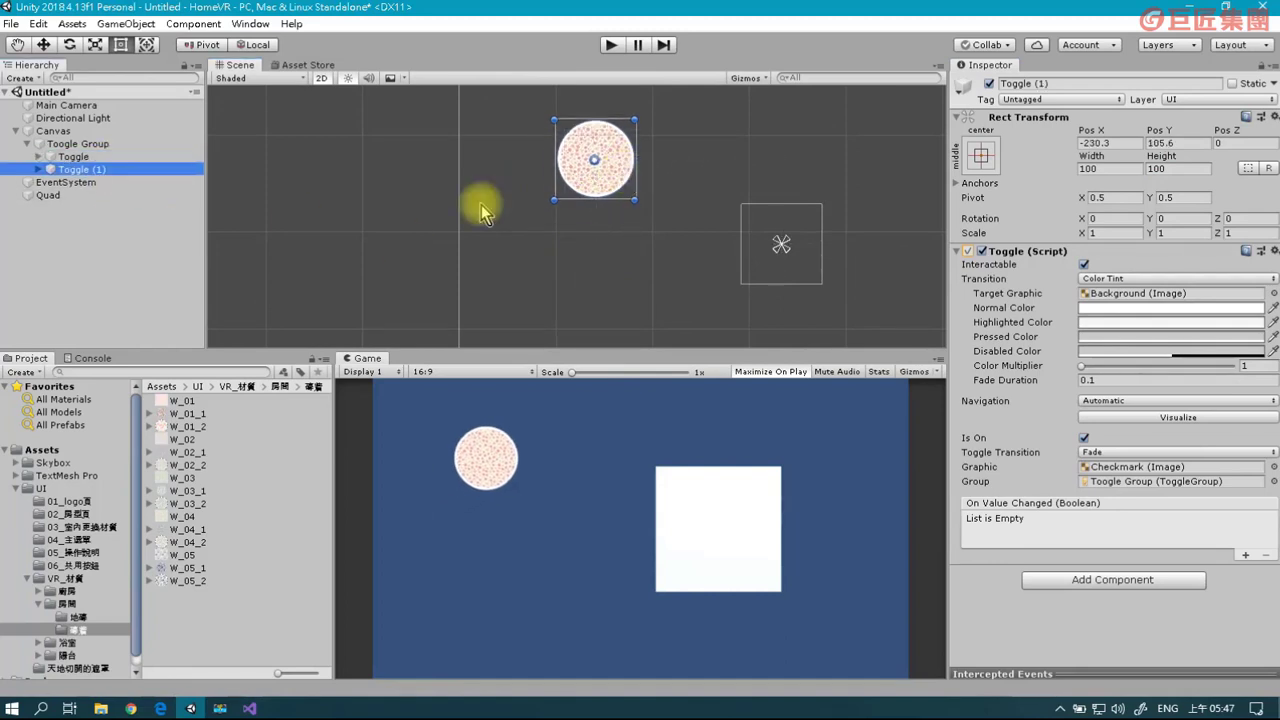
{"action": "left_click_drag", "start_coordinate": [606, 178], "coordinate": [610, 280]}
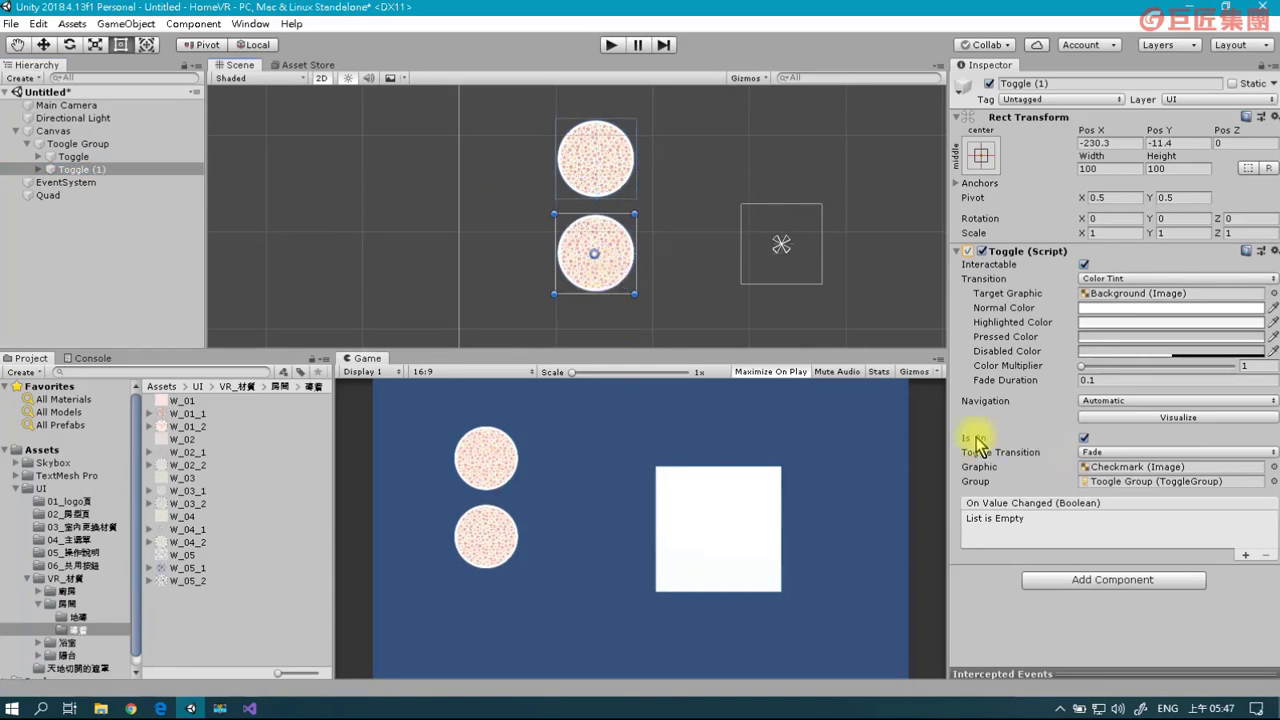
{"action": "left_click", "coordinate": [1085, 438]}
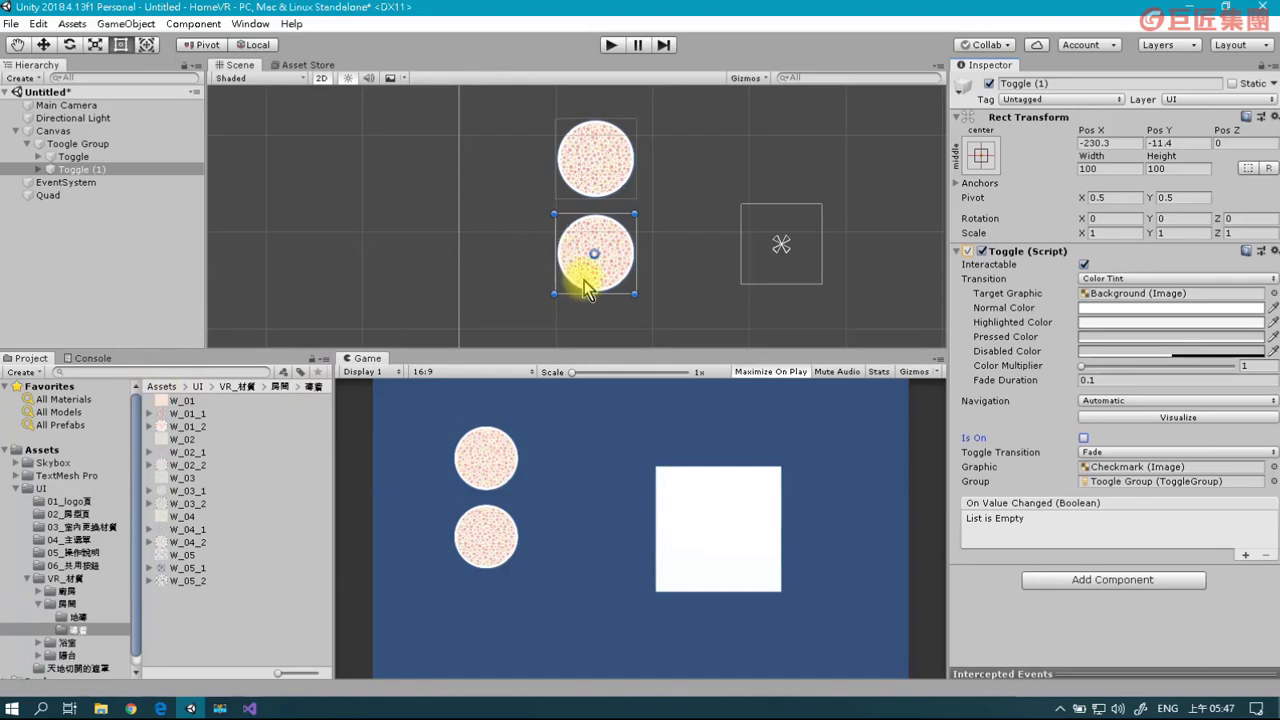
{"action": "left_click", "coordinate": [38, 169]}
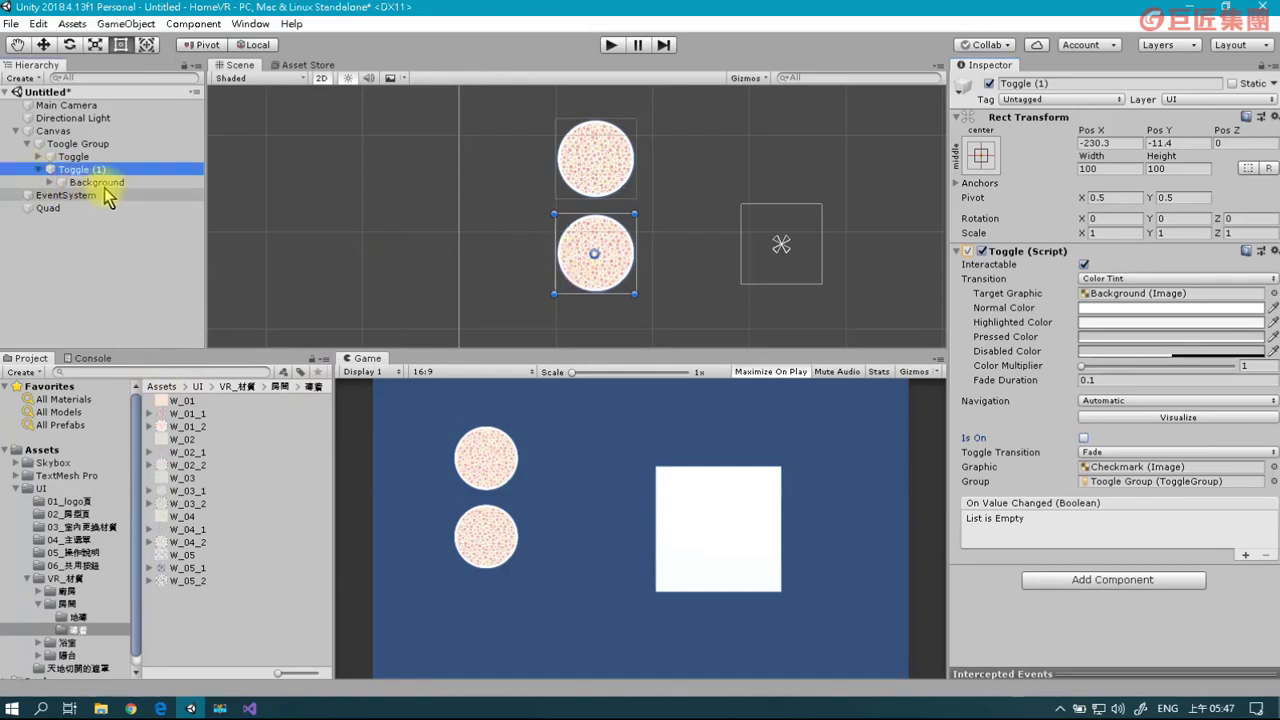
Give Toggle (1) the W_02_1 Background image and the W_02_2 Checkmark image.
{"action": "left_click", "coordinate": [49, 182]}
{"action": "left_click", "coordinate": [112, 182]}
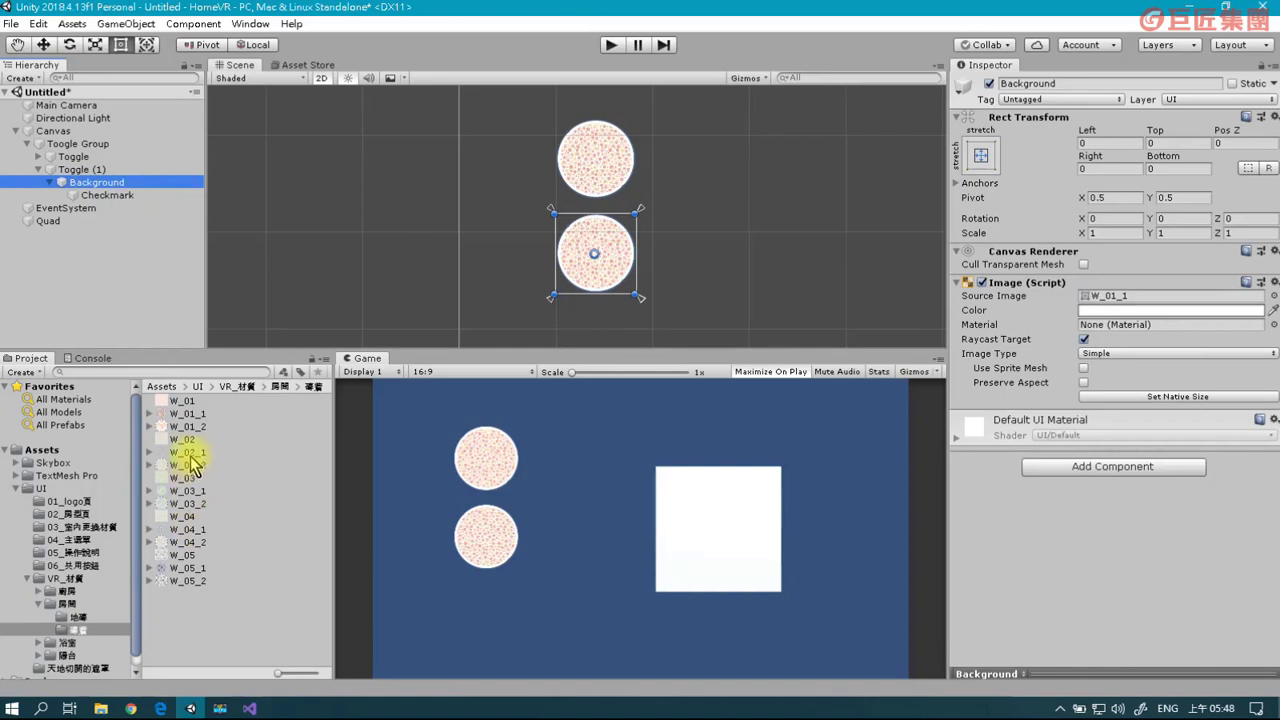
{"action": "left_click", "coordinate": [193, 453]}
{"action": "left_click_drag", "start_coordinate": [193, 460], "coordinate": [1145, 300]}
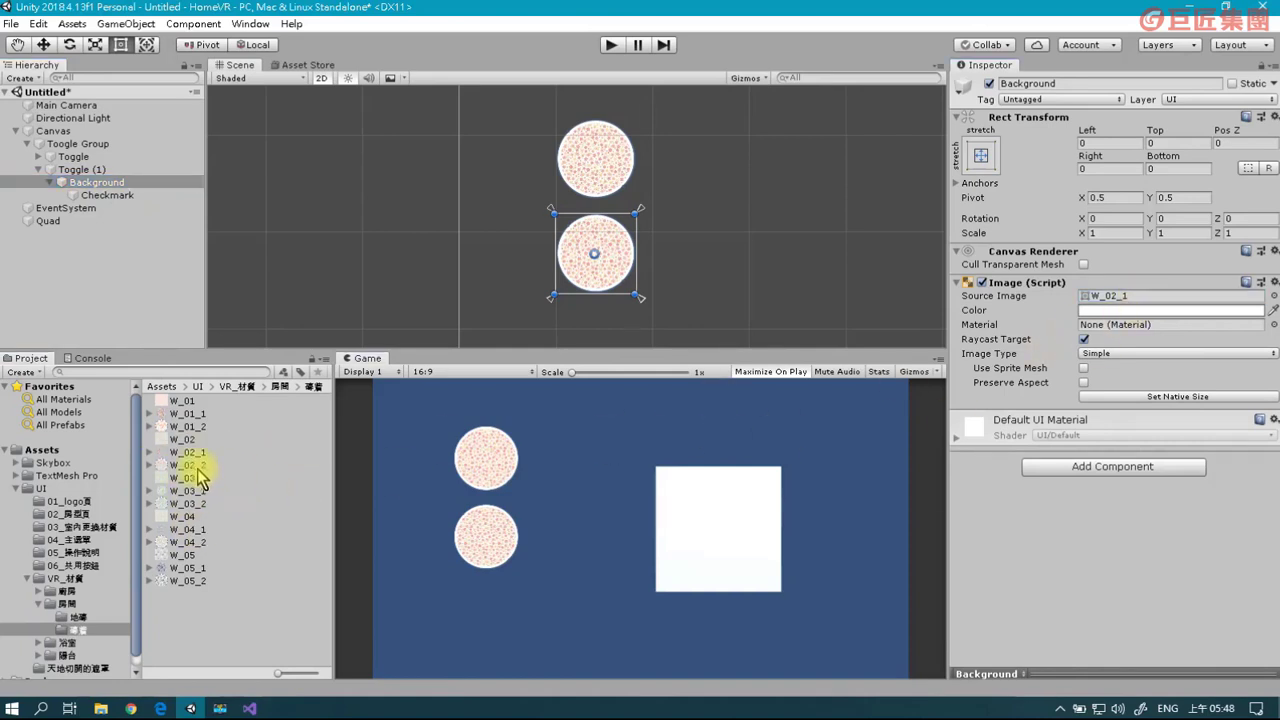
{"action": "left_click", "coordinate": [107, 195]}
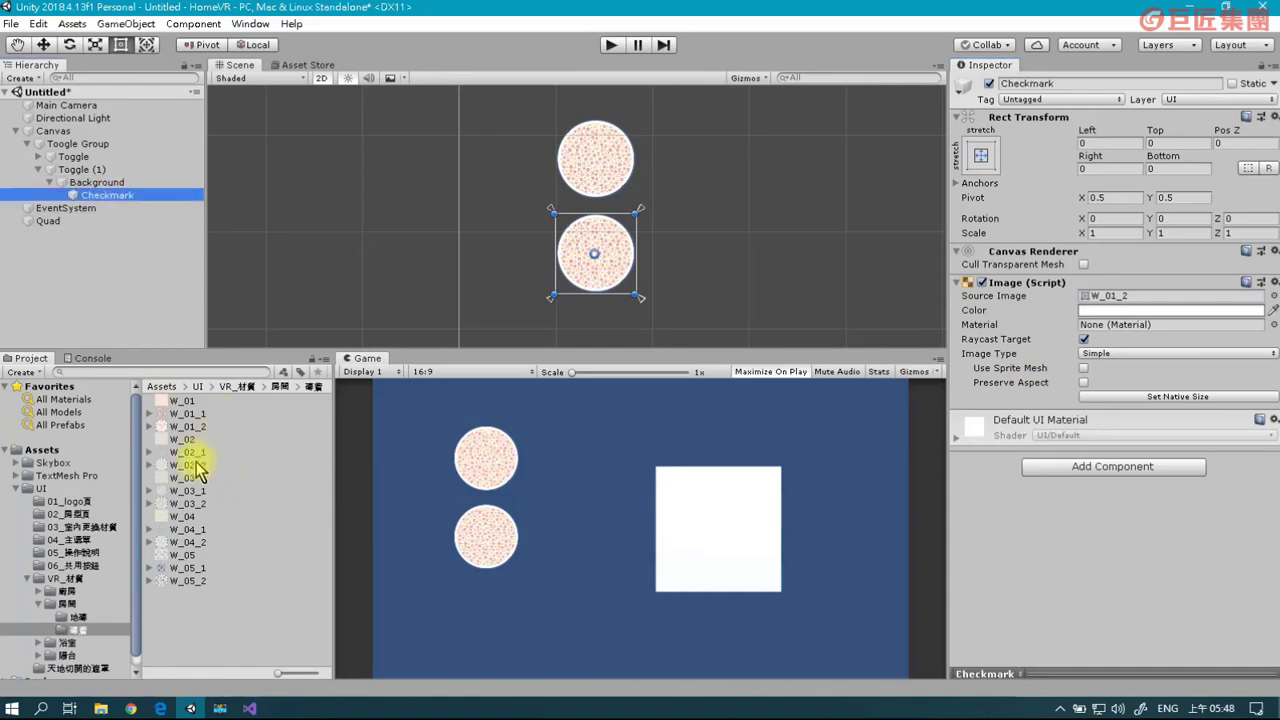
{"action": "mouse_move", "coordinate": [195, 468]}
{"action": "left_mouse_down"}
{"action": "mouse_move", "coordinate": [1085, 317]}
{"action": "mouse_move", "coordinate": [1112, 300]}
{"action": "left_mouse_up"}
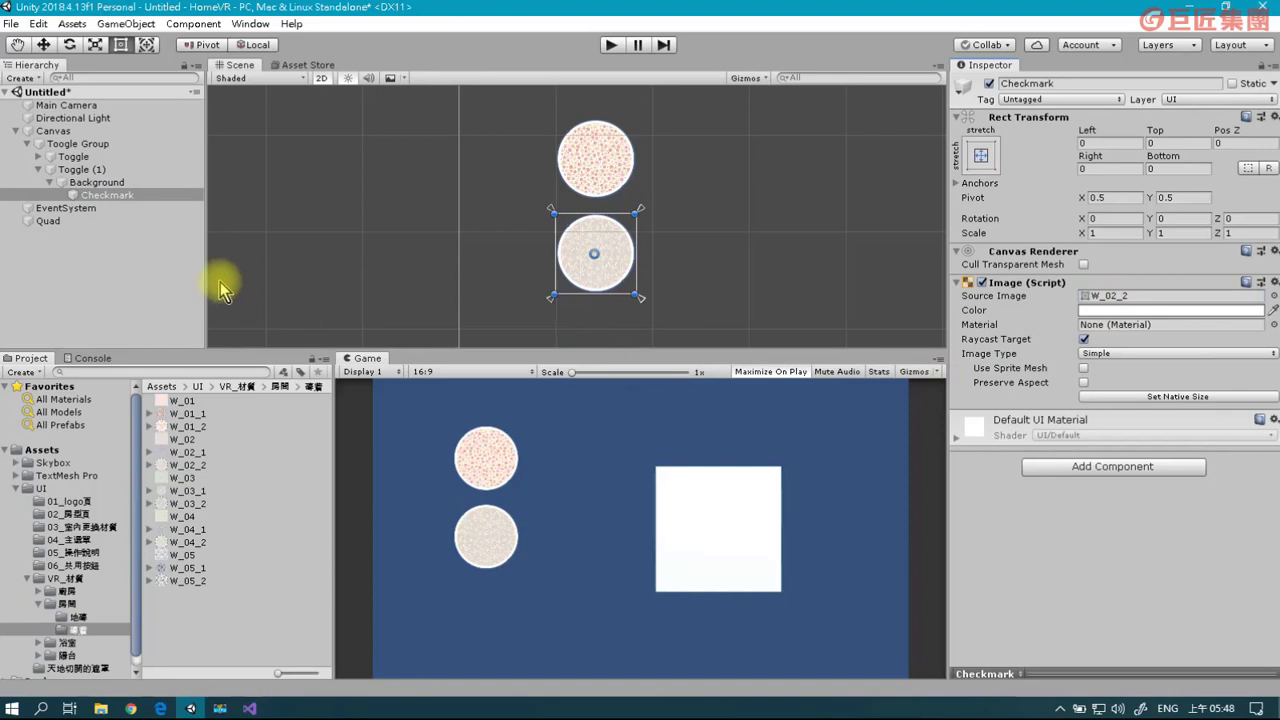
Duplicate Toggle (1) as Toggle (2), move it below the others, and select its Background.
{"action": "left_click", "coordinate": [82, 169]}
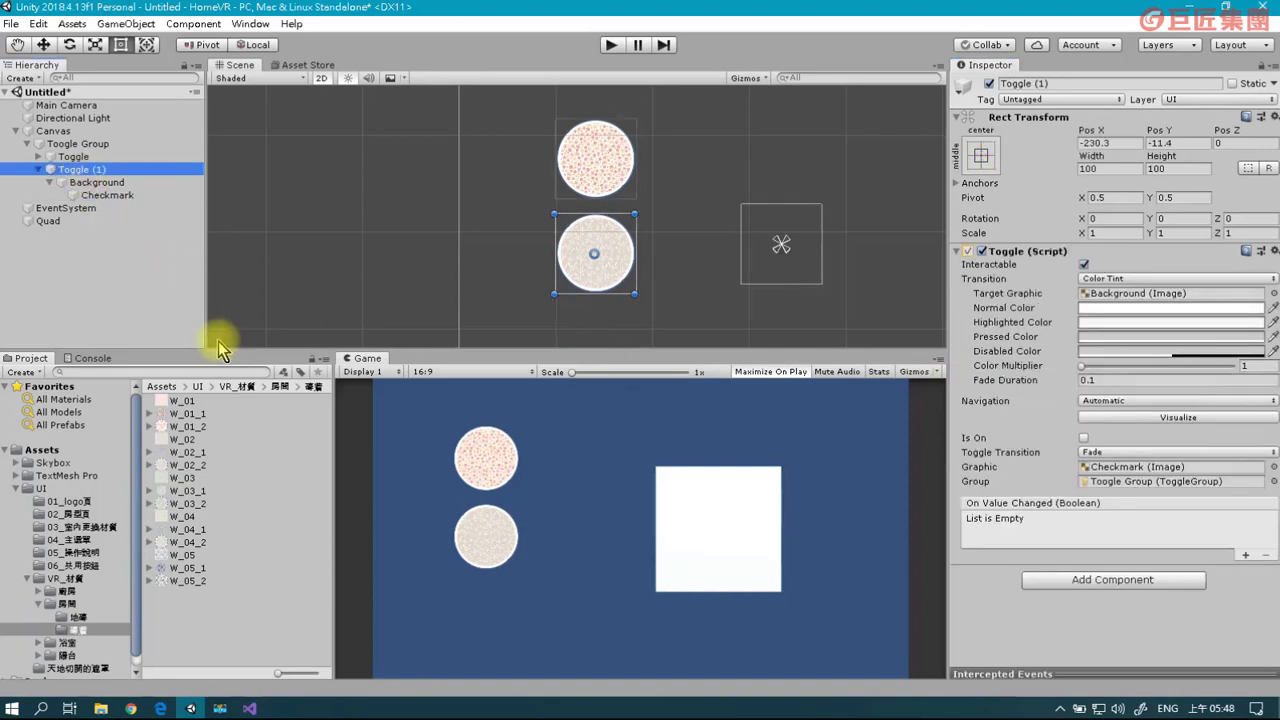
{"action": "key", "text": "ctrl+d"}
{"action": "scroll", "coordinate": [645, 320], "scroll_direction": "down", "scroll_amount": 2}
{"action": "left_click_drag", "start_coordinate": [597, 206], "coordinate": [600, 275]}
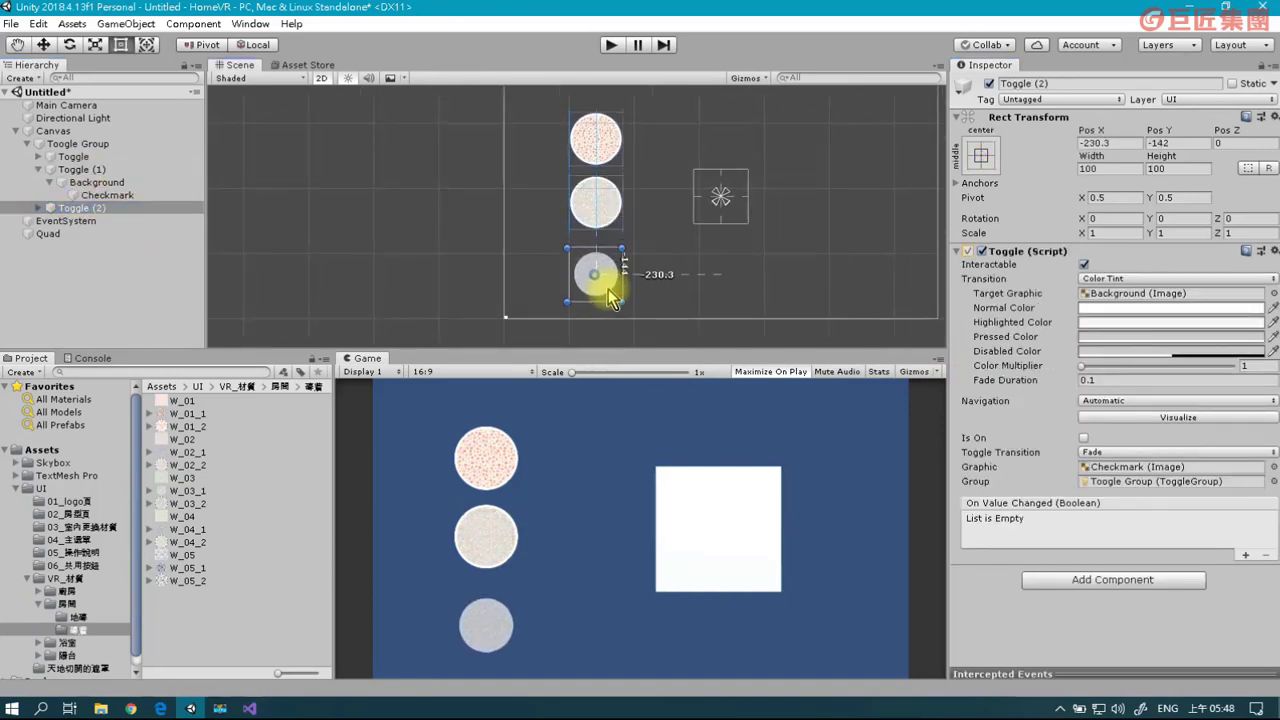
{"action": "left_click", "coordinate": [38, 207]}
{"action": "left_click", "coordinate": [50, 221]}
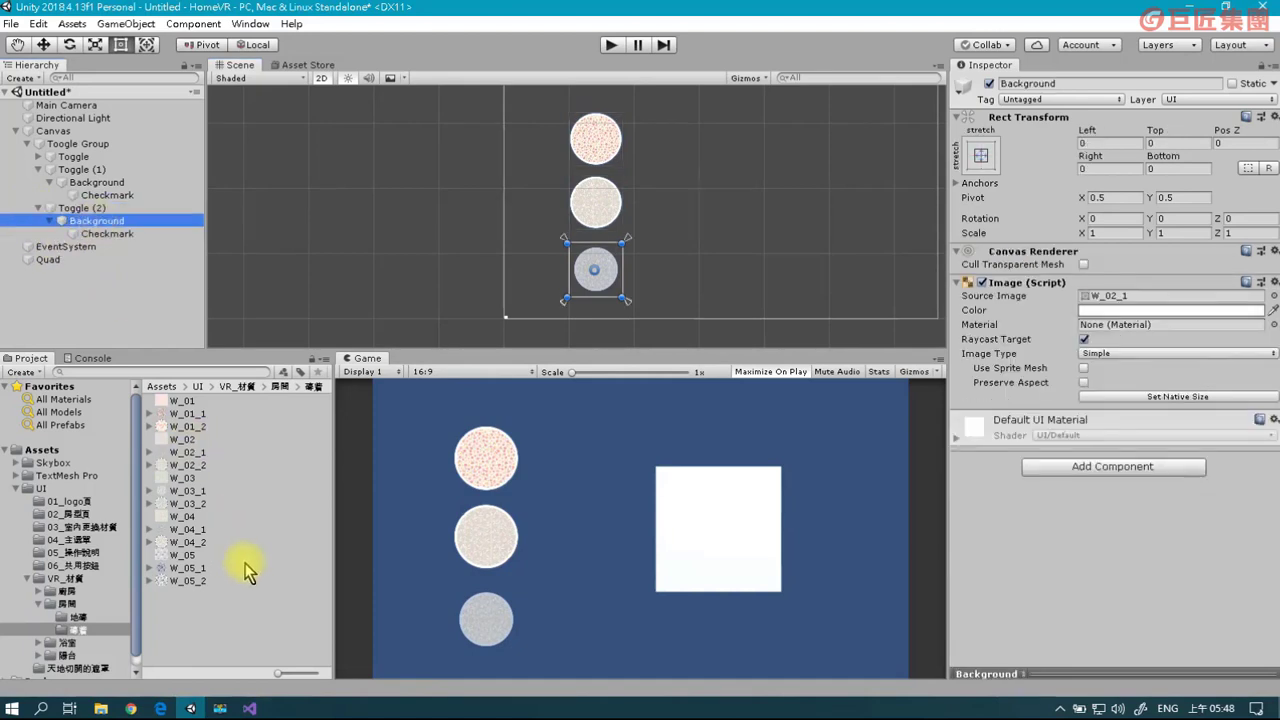
Set Toggle (2)'s Background image to W_05_1 and its Checkmark image to W_05_2.
{"action": "left_click_drag", "start_coordinate": [186, 570], "coordinate": [1136, 302]}
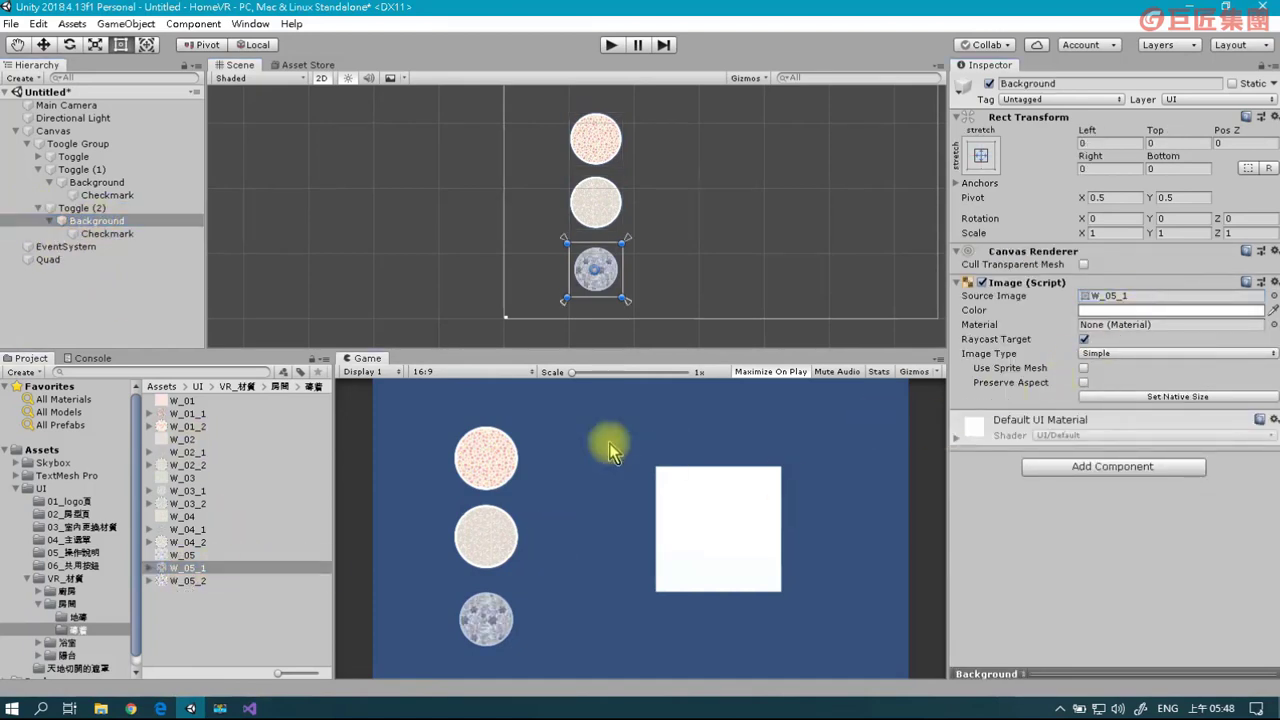
{"action": "left_click", "coordinate": [130, 235]}
{"action": "left_click_drag", "start_coordinate": [185, 581], "coordinate": [1131, 302]}
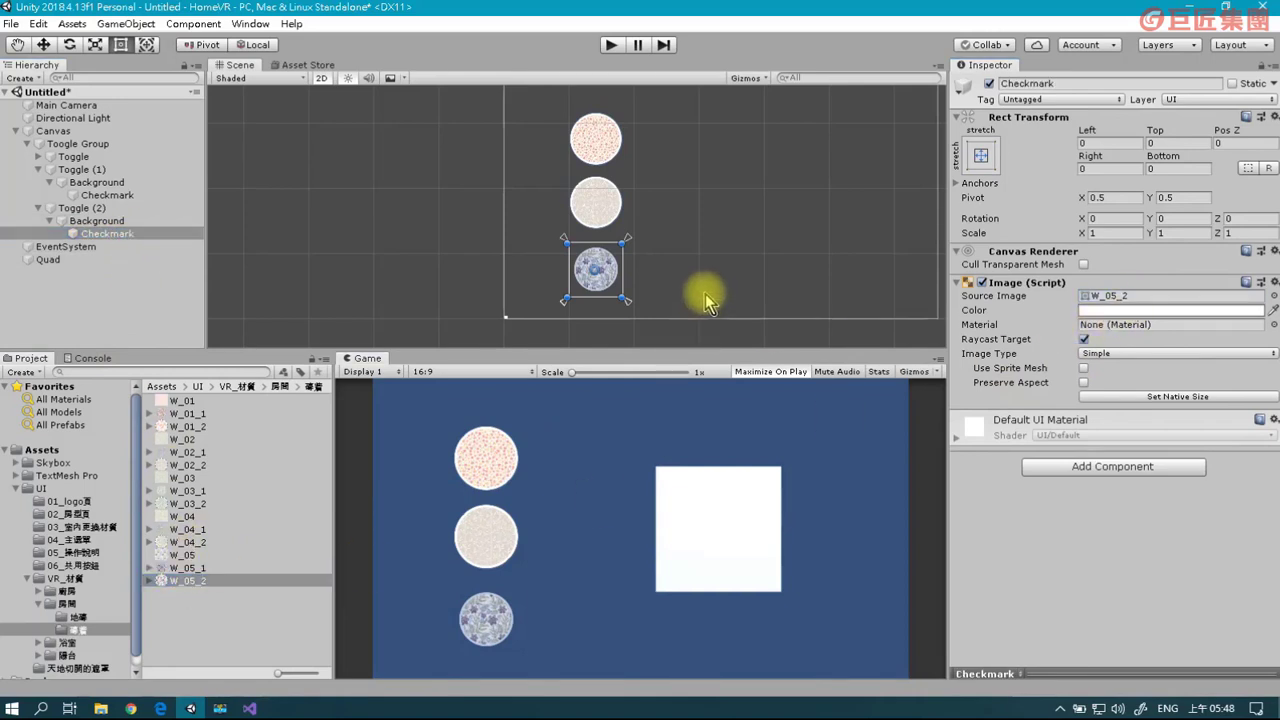
{"action": "middle_click_drag", "start_coordinate": [683, 246], "coordinate": [576, 261]}
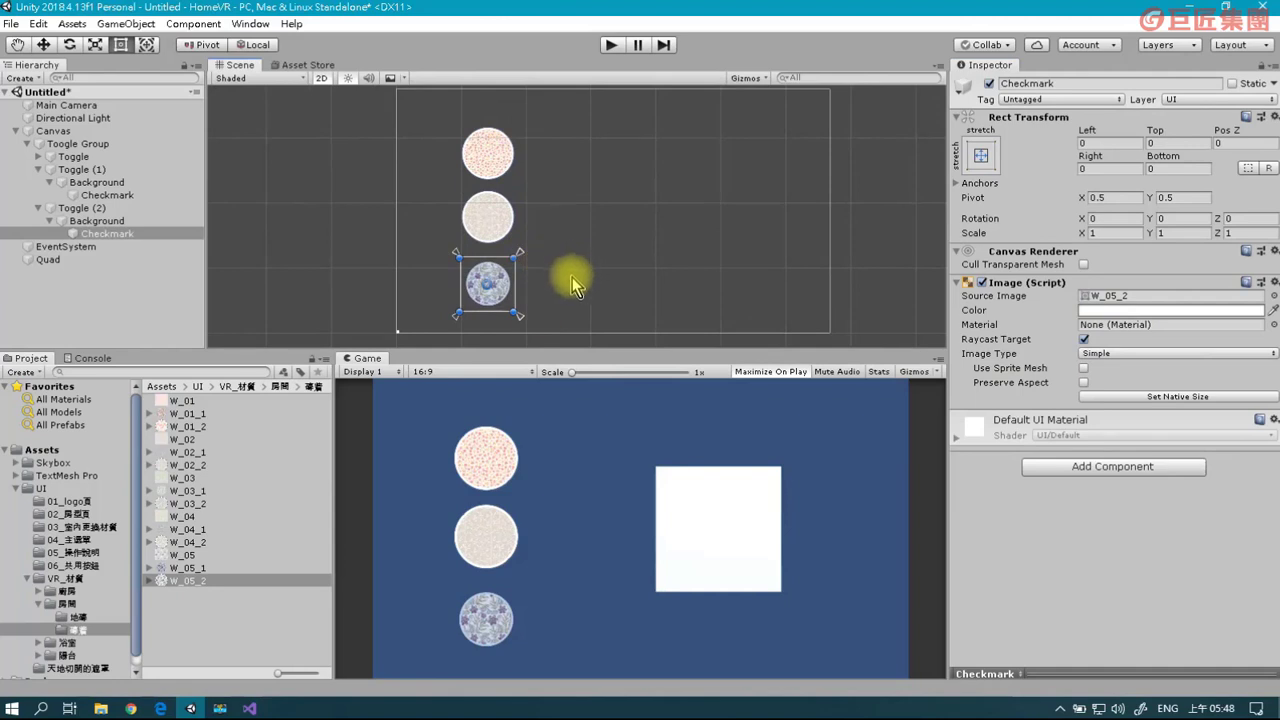
Collapse the toggles, check each of the three in turn, and start Play mode.
{"action": "left_click", "coordinate": [80, 208]}
{"action": "left_click", "coordinate": [38, 169]}
{"action": "left_click", "coordinate": [39, 183]}
{"action": "left_click", "coordinate": [80, 157]}
{"action": "left_click", "coordinate": [88, 170]}
{"action": "left_click", "coordinate": [86, 182]}
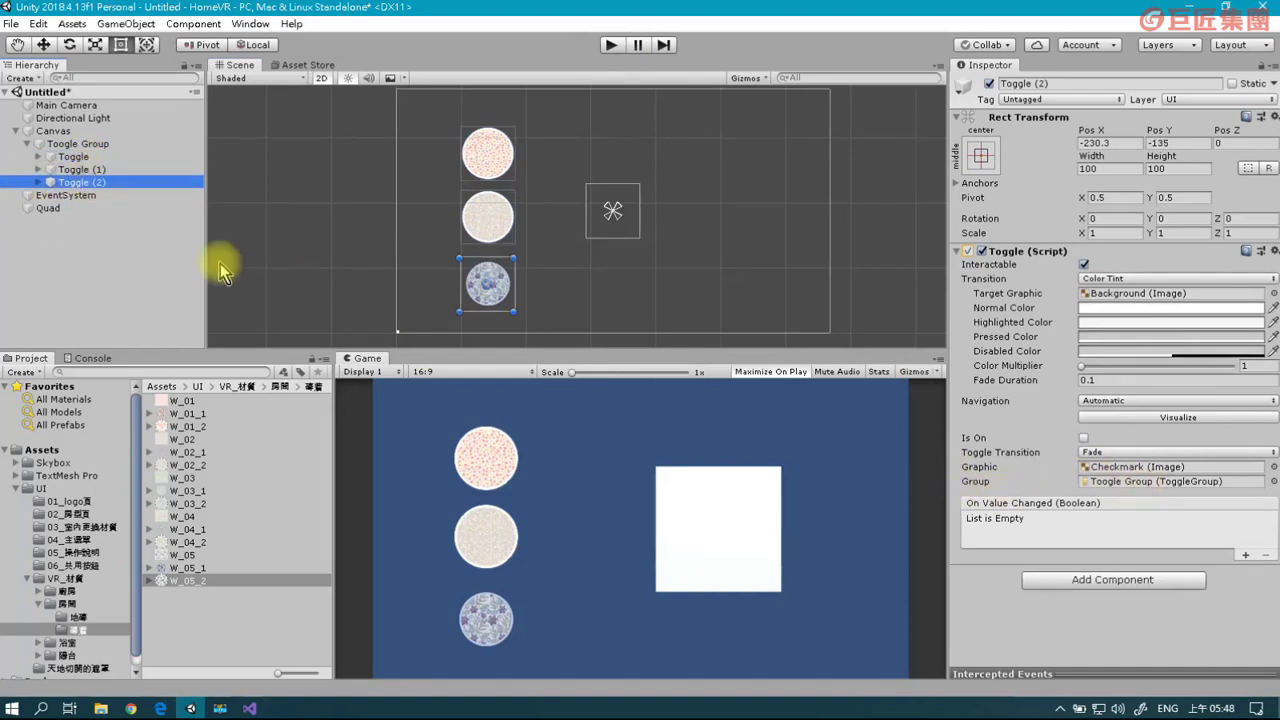
{"action": "left_click", "coordinate": [86, 170]}
{"action": "left_click", "coordinate": [78, 158]}
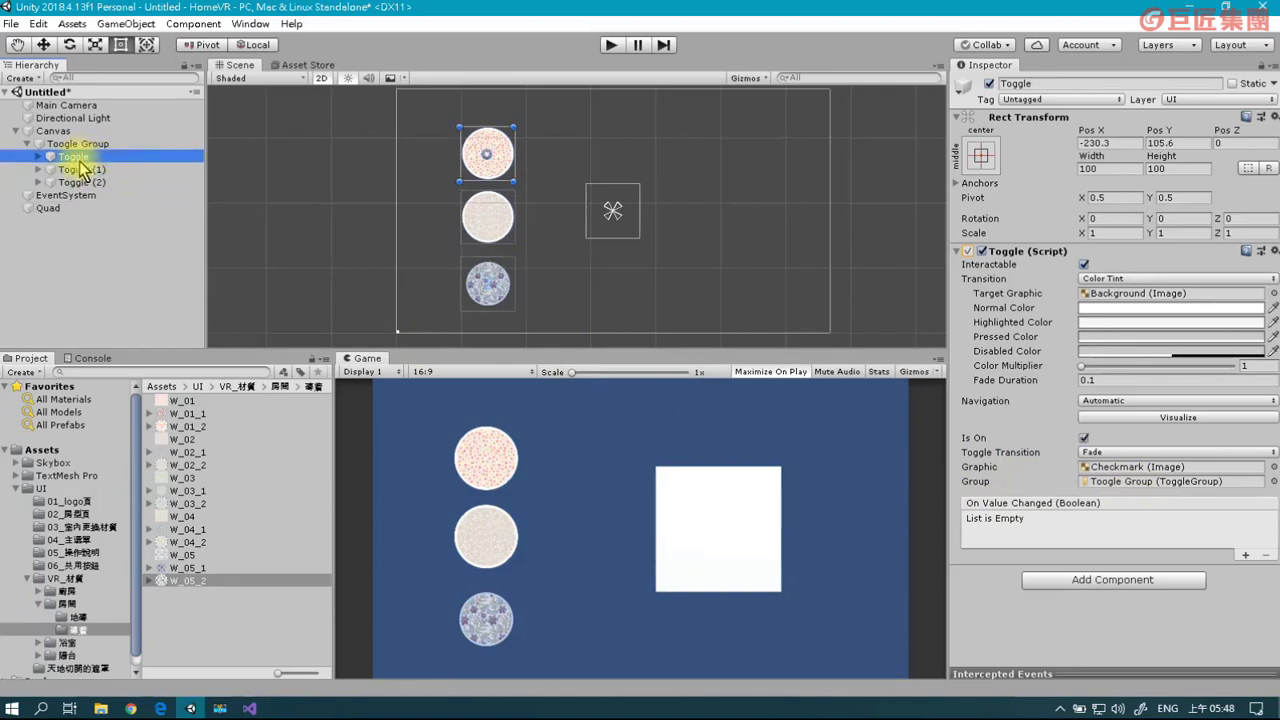
{"action": "left_click", "coordinate": [84, 170]}
{"action": "left_click", "coordinate": [84, 183]}
{"action": "left_click", "coordinate": [84, 170]}
{"action": "left_click", "coordinate": [84, 183]}
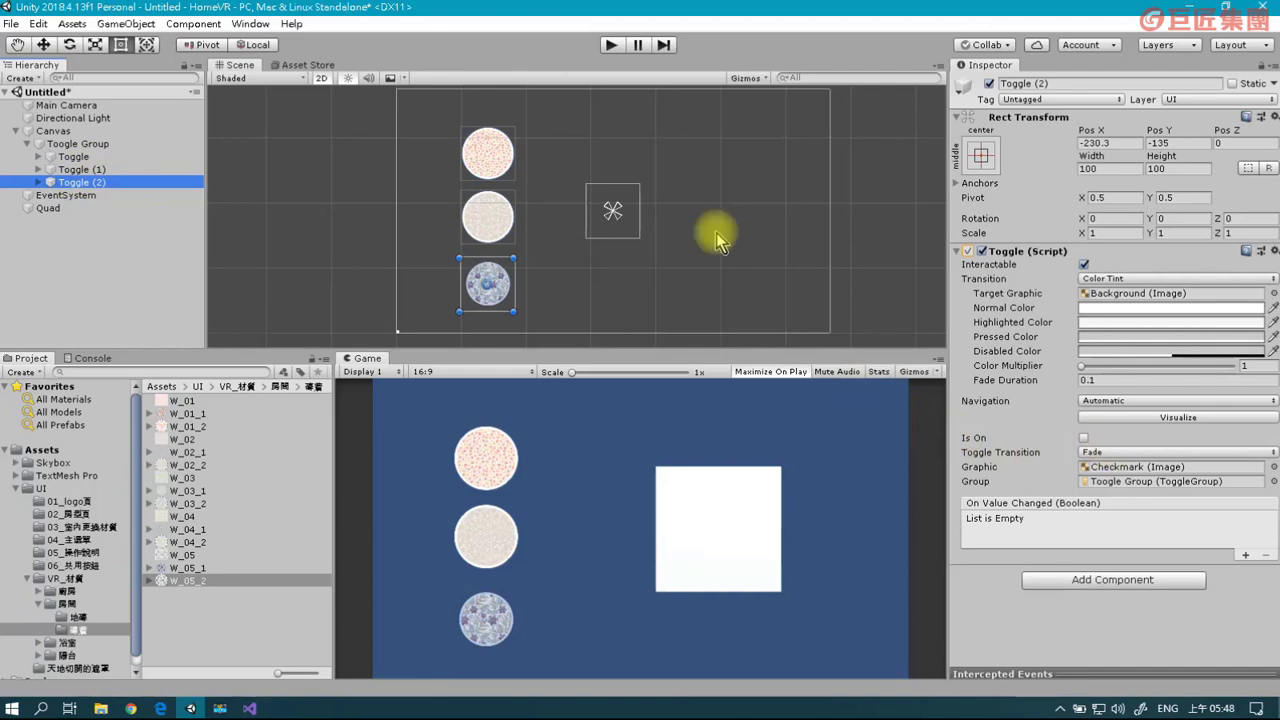
{"action": "left_click", "coordinate": [610, 44]}
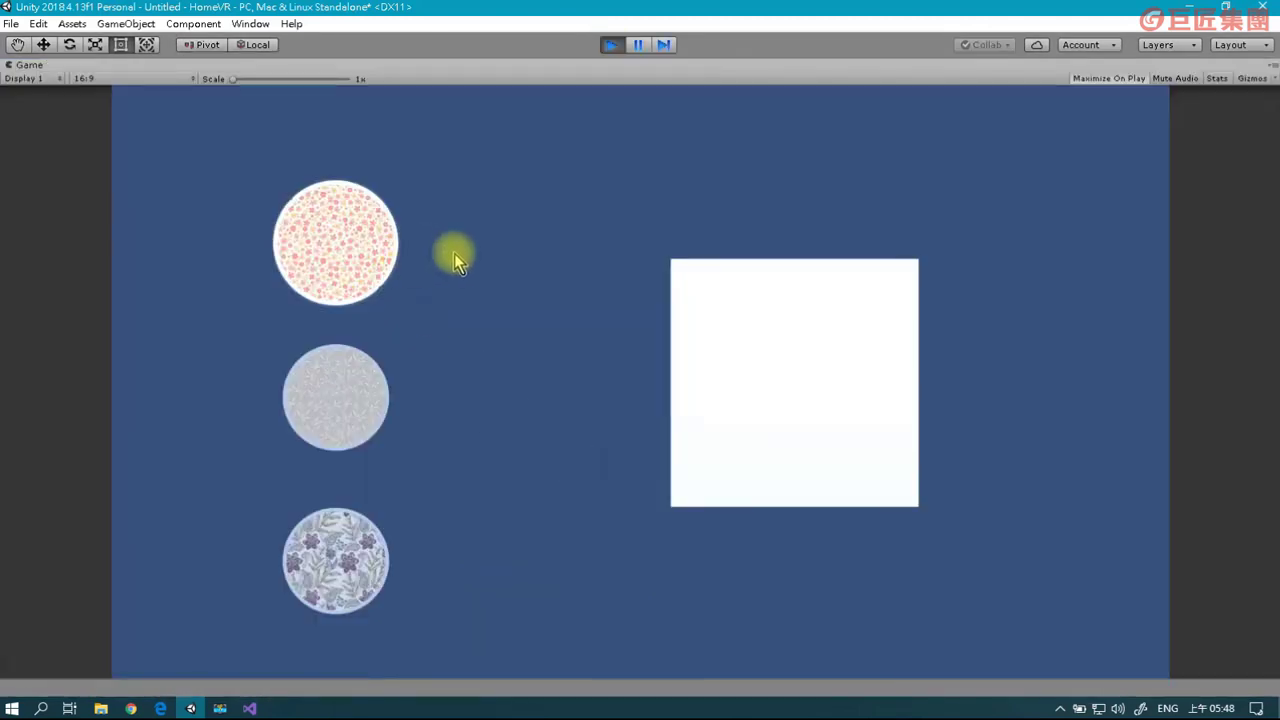
Switch on the middle, top, middle, bottom and top toggles in Play mode, then stop.
{"action": "left_click", "coordinate": [339, 403]}
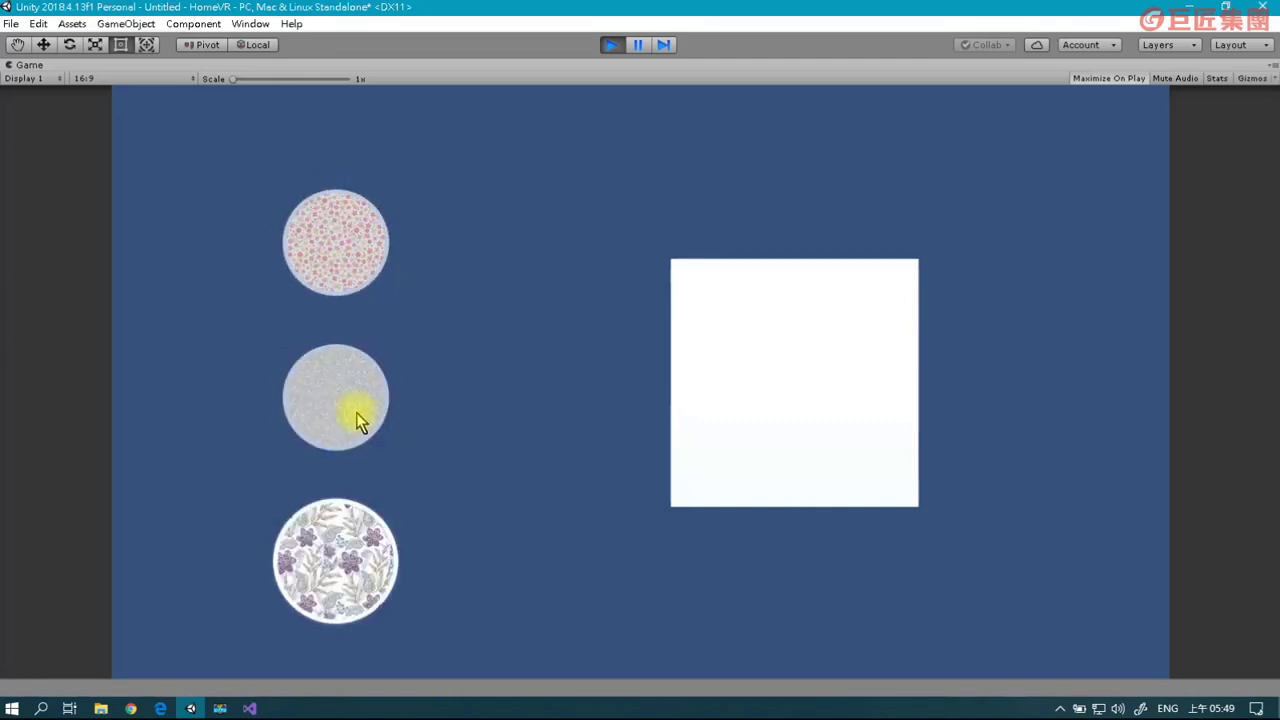
{"action": "left_click", "coordinate": [343, 265]}
{"action": "left_click", "coordinate": [345, 399]}
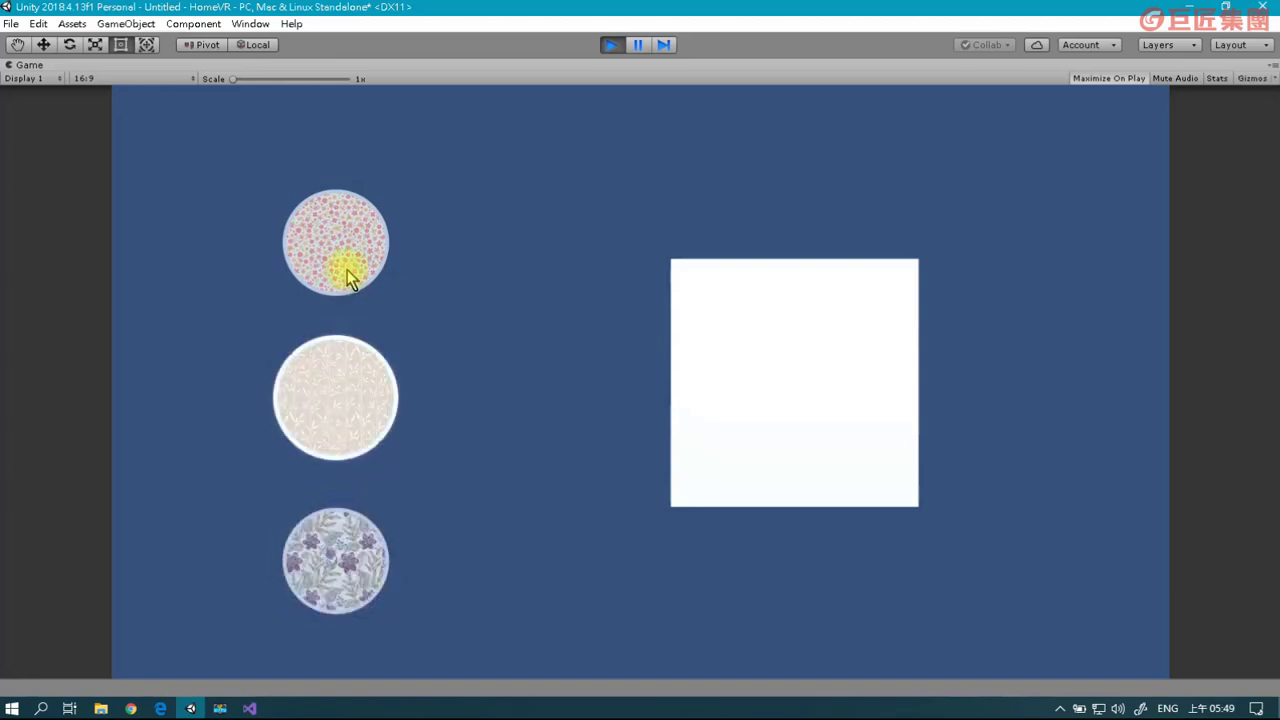
{"action": "left_click", "coordinate": [328, 370]}
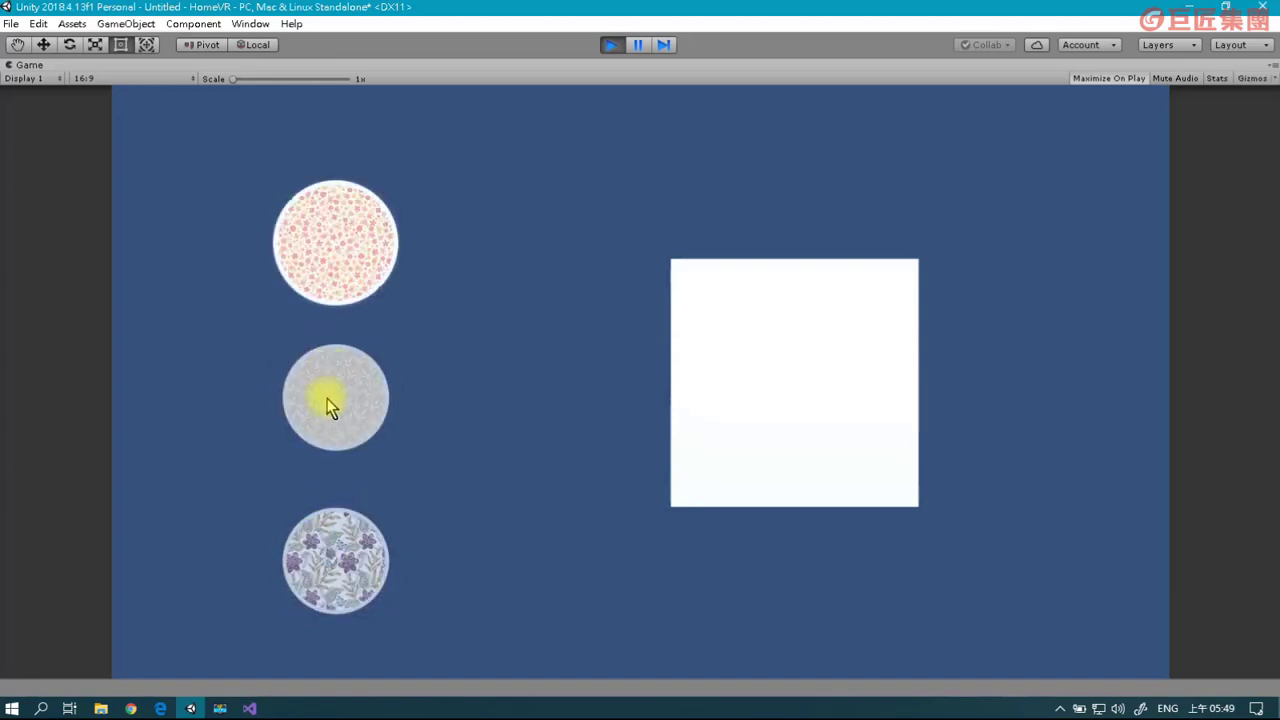
{"action": "left_click", "coordinate": [354, 289]}
{"action": "left_click", "coordinate": [619, 50]}
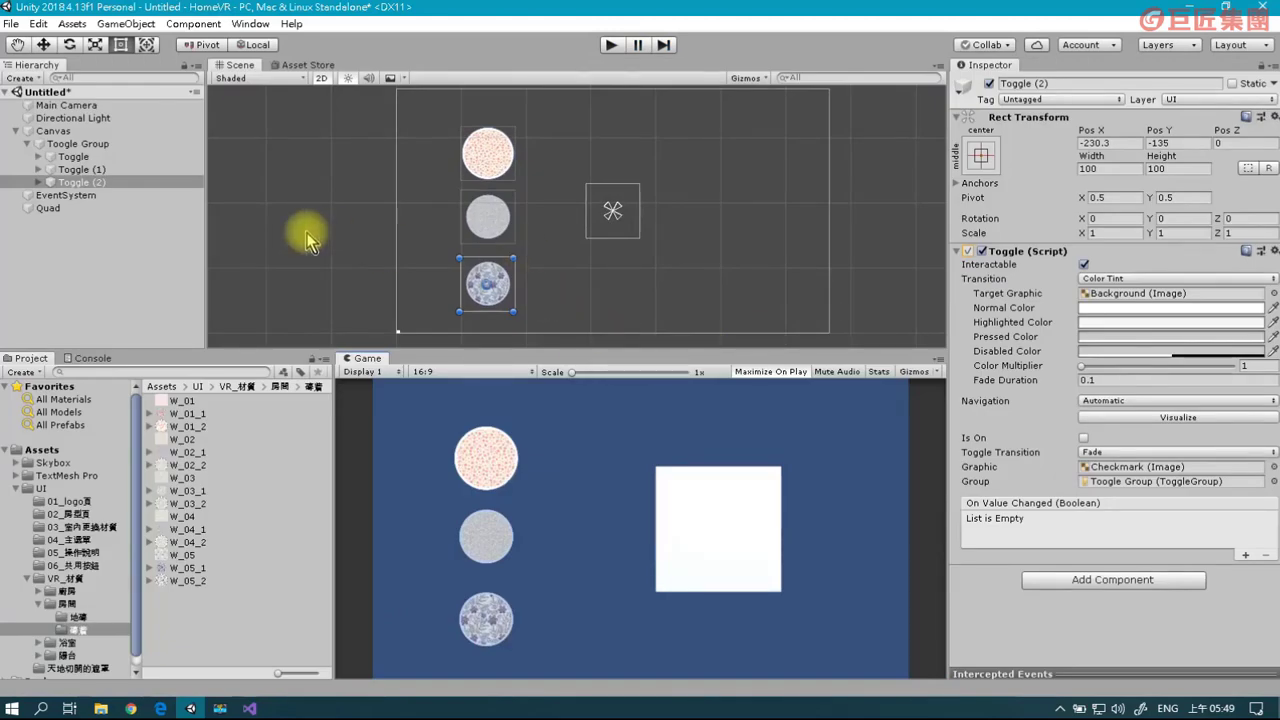
{"action": "left_click", "coordinate": [70, 158]}
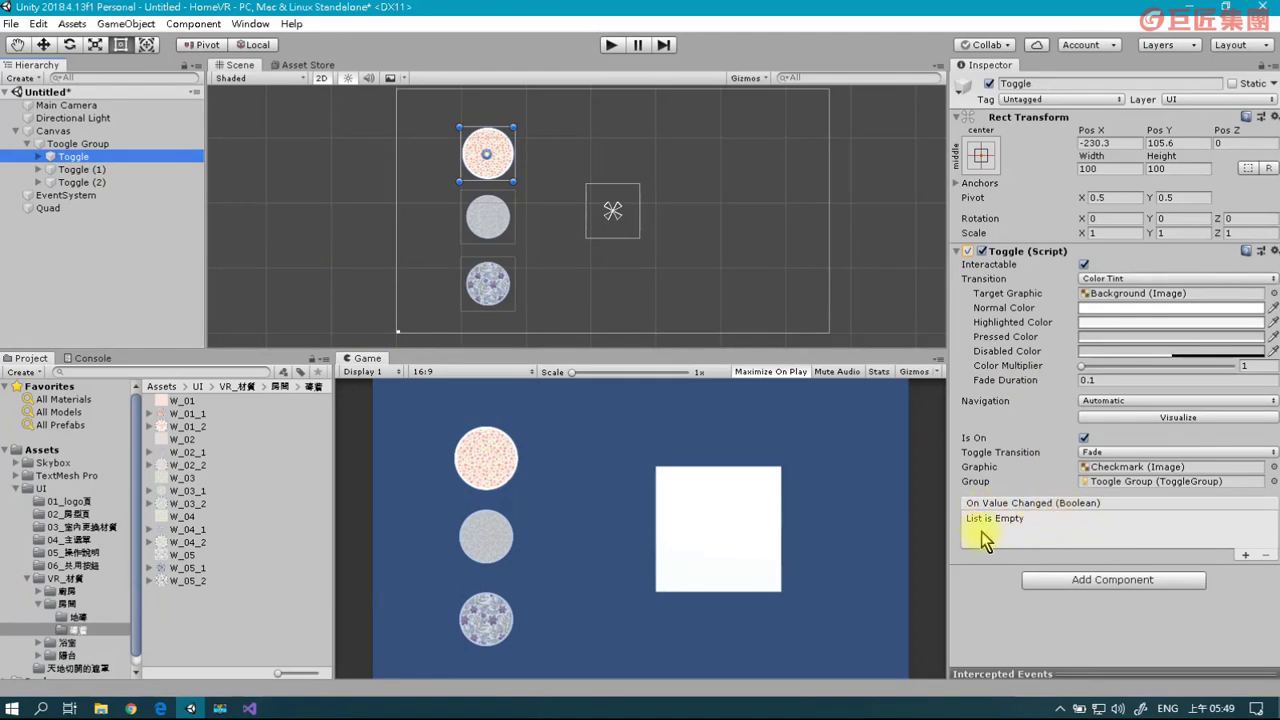
{"action": "left_click", "coordinate": [62, 105]}
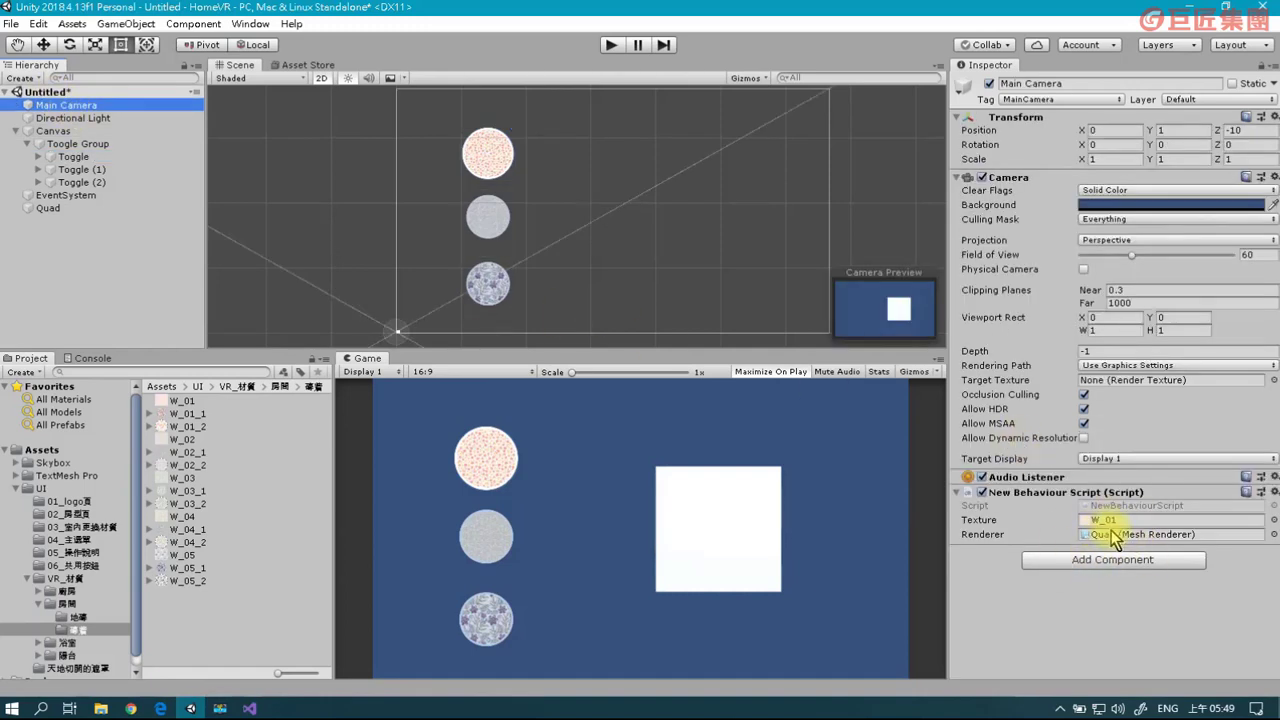
{"action": "left_click", "coordinate": [90, 157]}
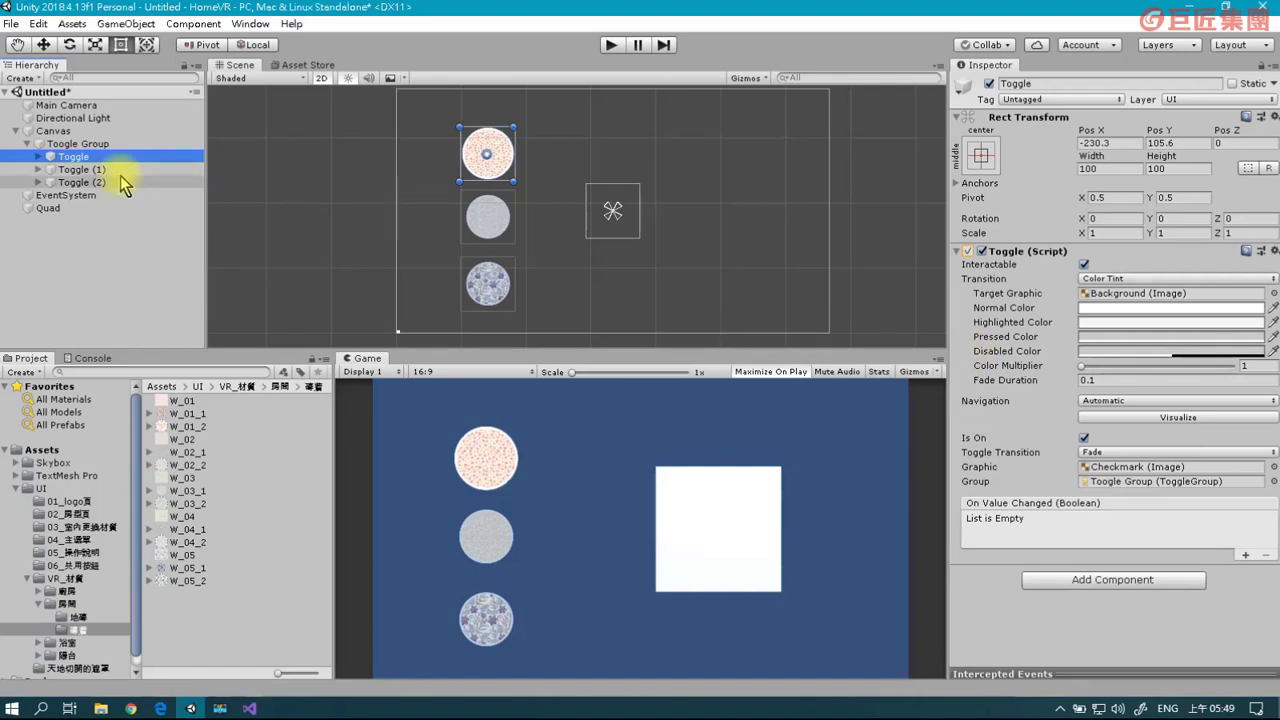
{"action": "left_click", "coordinate": [66, 105]}
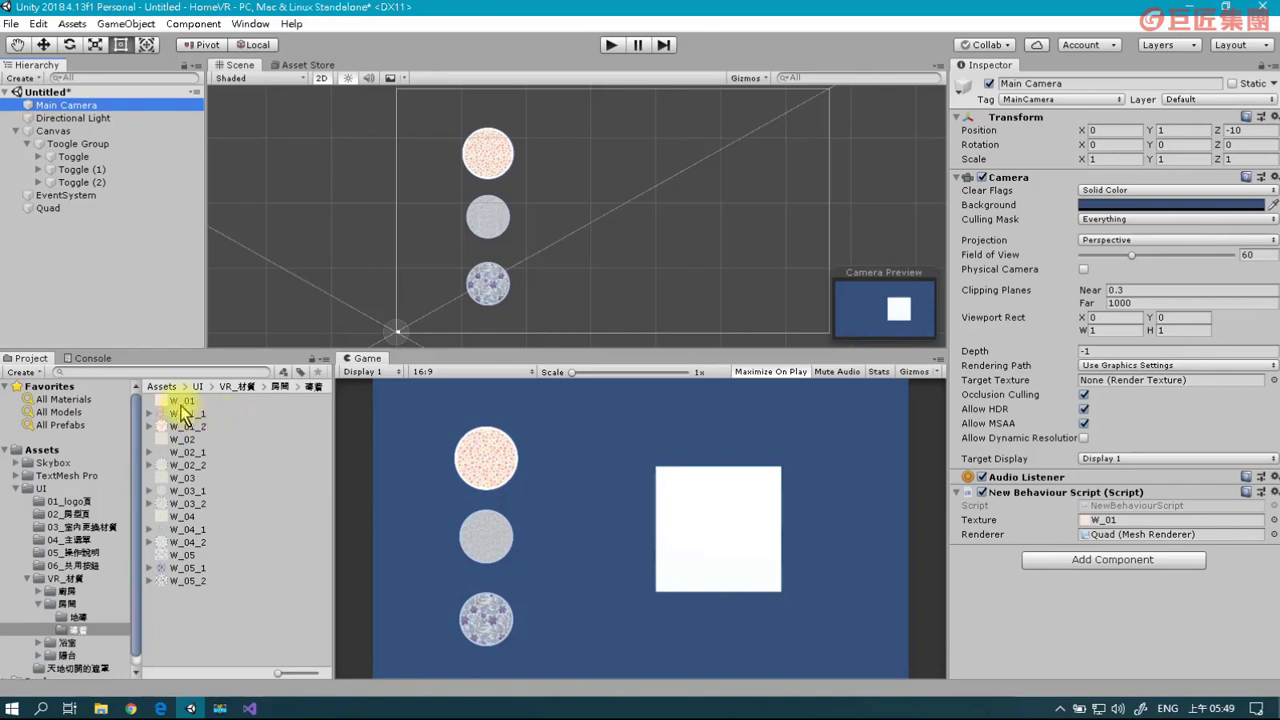
{"action": "left_click", "coordinate": [192, 402]}
{"action": "left_click", "coordinate": [190, 440]}
{"action": "left_click", "coordinate": [190, 402]}
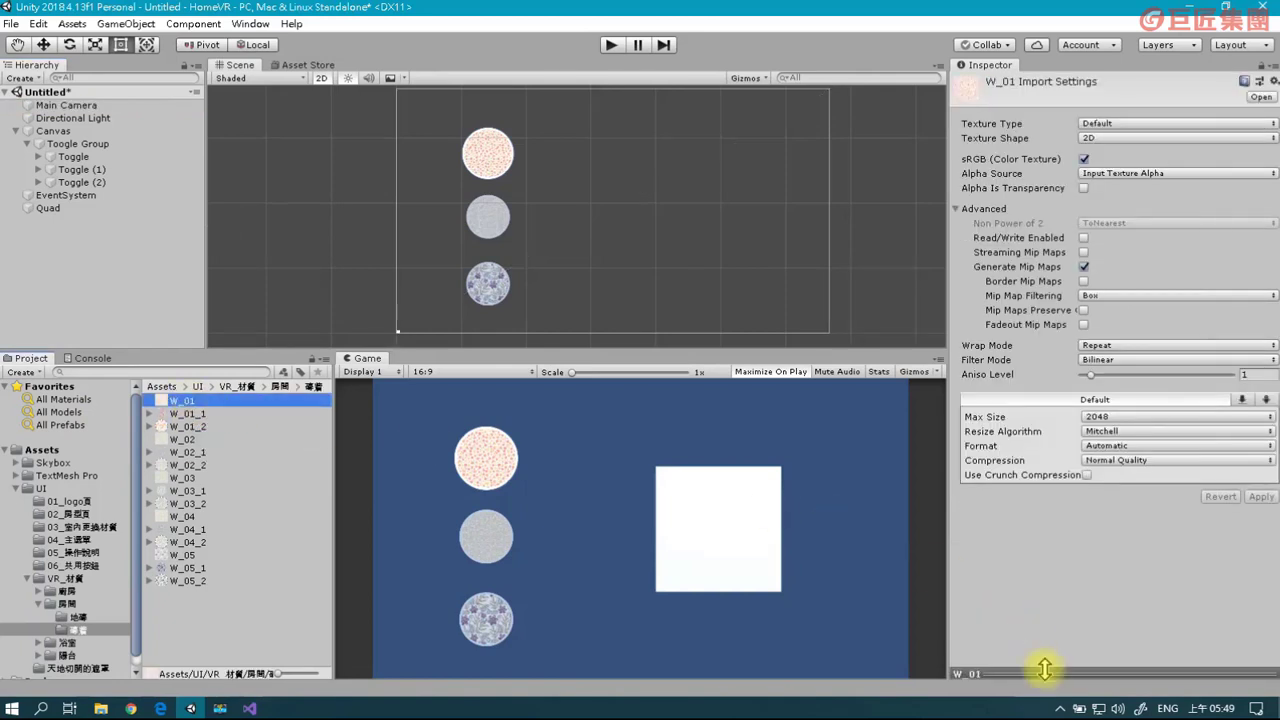
{"action": "left_click", "coordinate": [1040, 673]}
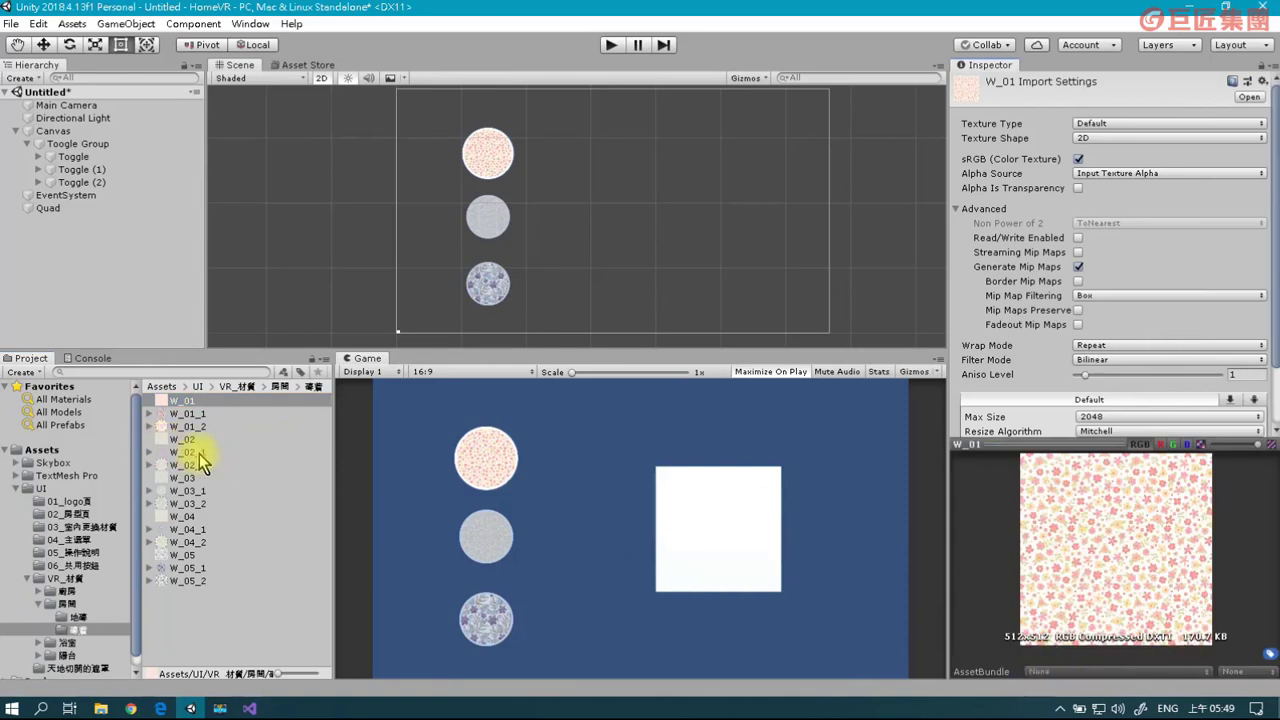
{"action": "left_click", "coordinate": [192, 440]}
{"action": "left_click", "coordinate": [188, 555]}
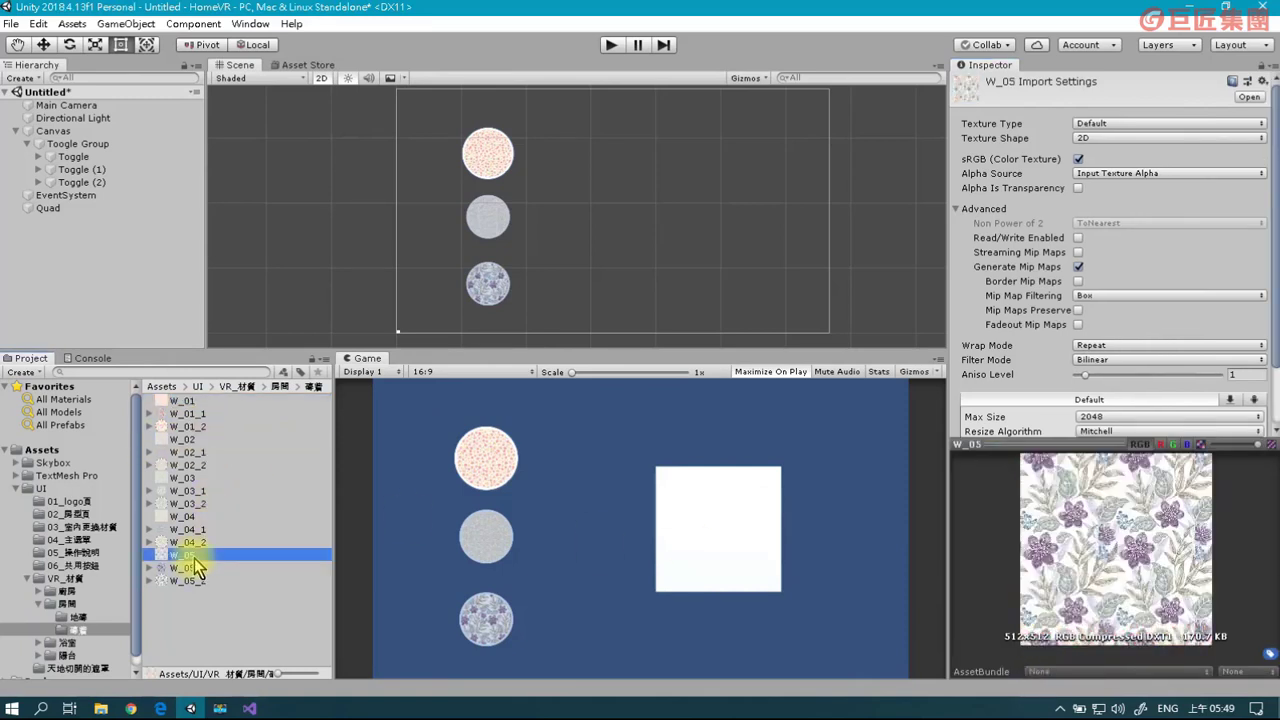
{"action": "left_click", "coordinate": [195, 401]}
{"action": "left_click", "coordinate": [190, 440]}
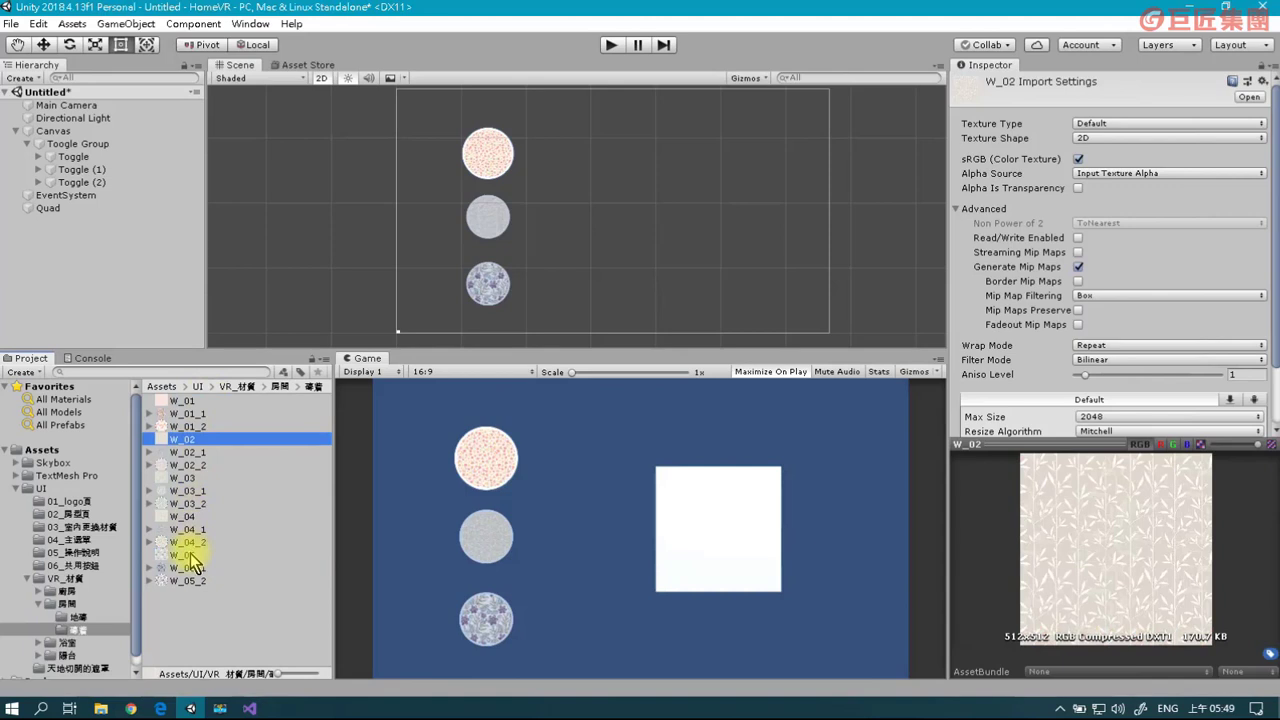
{"action": "left_click", "coordinate": [188, 555]}
{"action": "left_click", "coordinate": [195, 401]}
{"action": "left_click", "coordinate": [130, 277]}
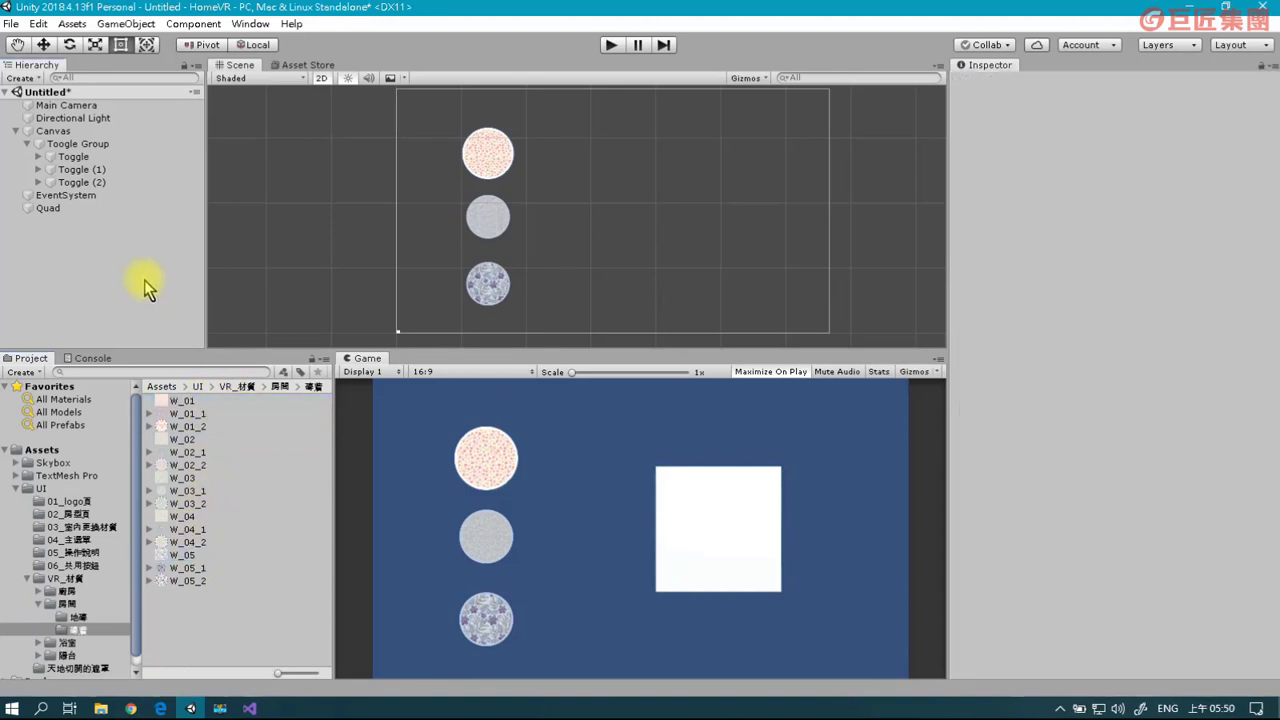
Change the script's texture field to a Texture[3] array in Visual Studio and save it.
{"action": "left_click", "coordinate": [99, 117]}
{"action": "left_click", "coordinate": [104, 105]}
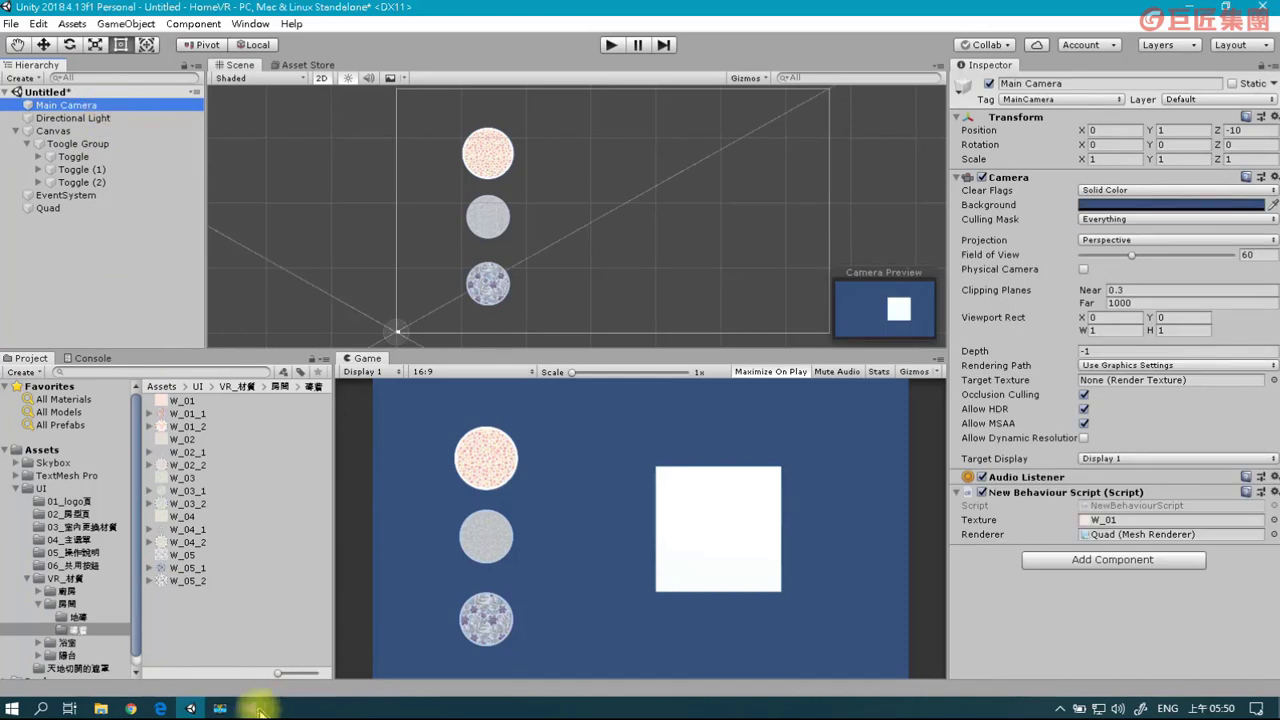
{"action": "left_click", "coordinate": [249, 706]}
{"action": "left_click", "coordinate": [405, 236]}
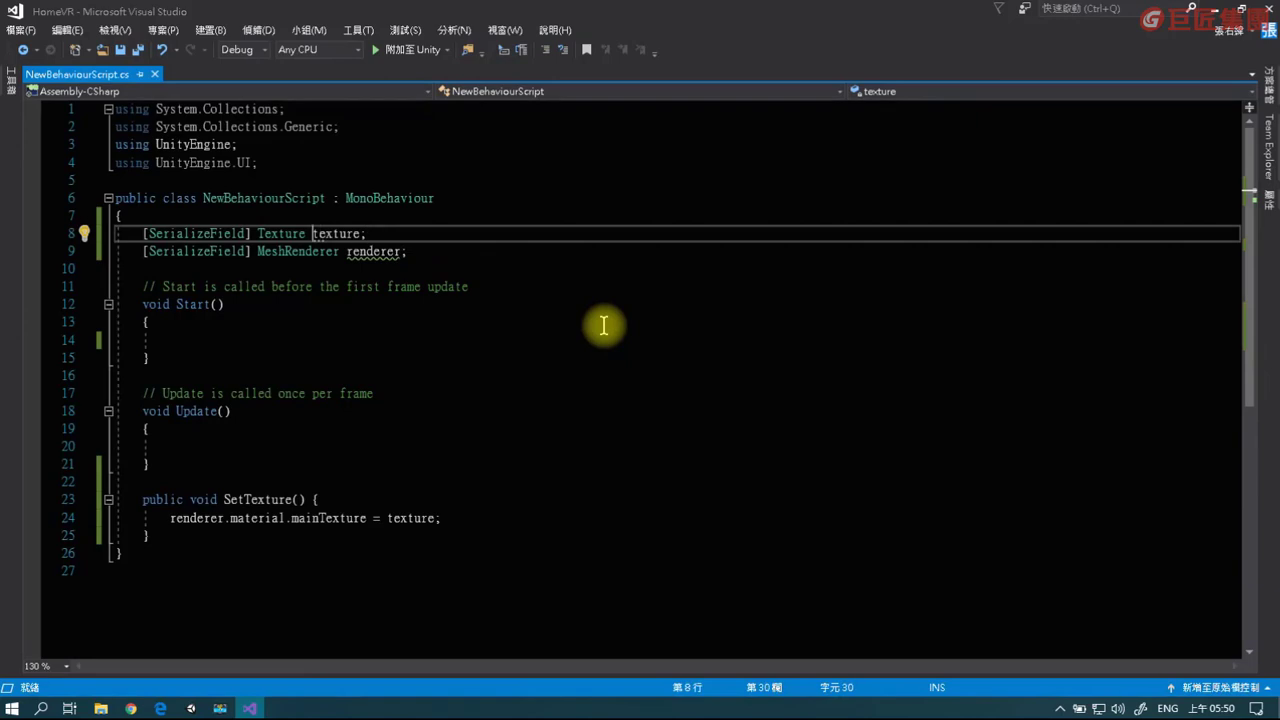
{"action": "type", "text": "[]"}
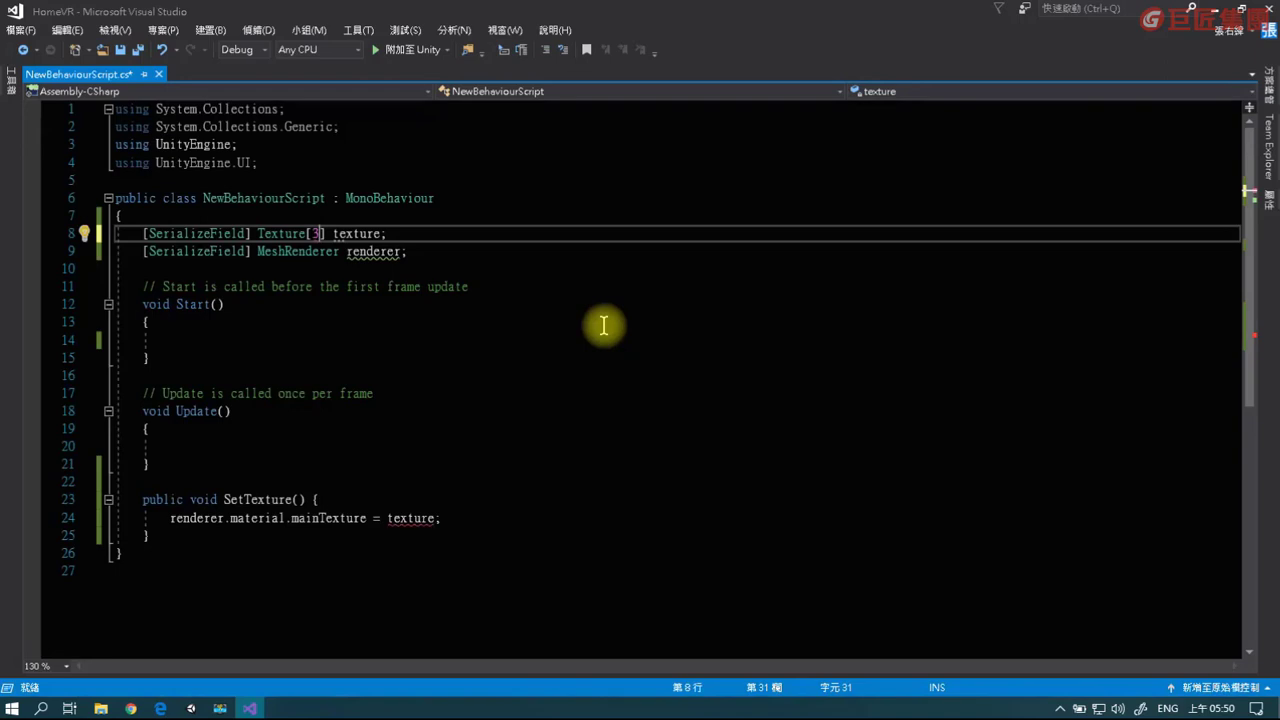
{"action": "left_click", "coordinate": [480, 253]}
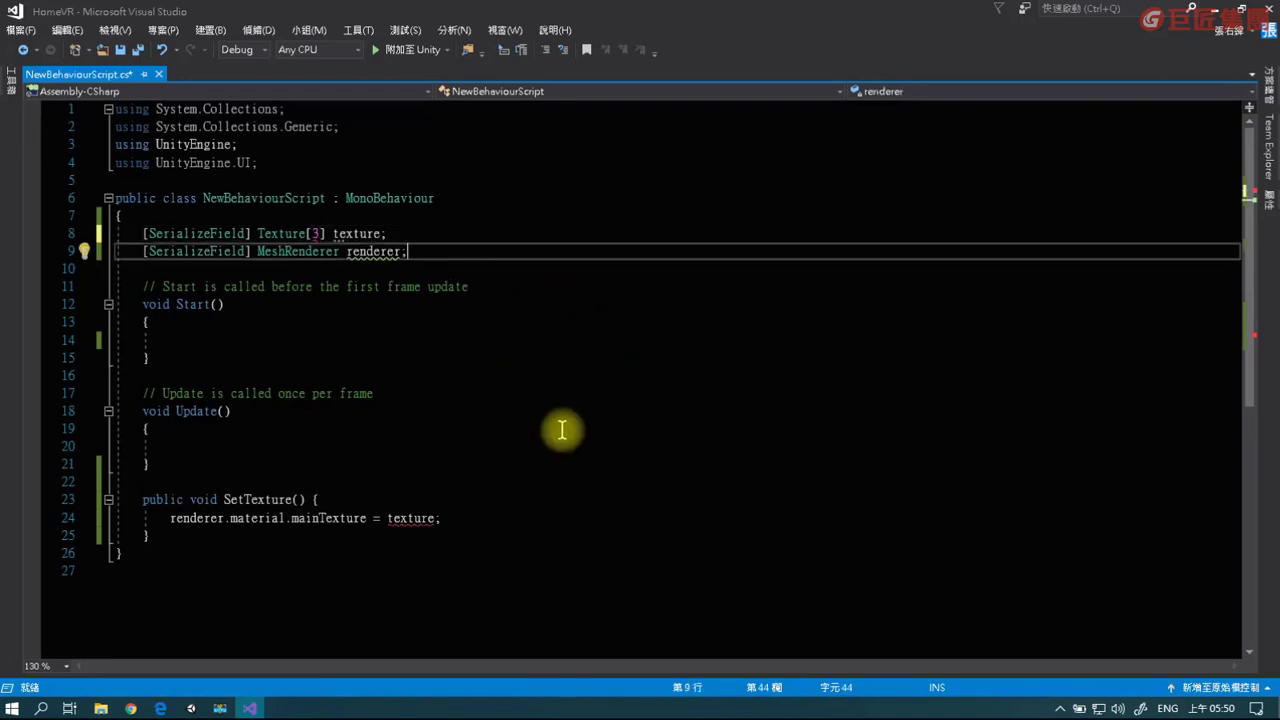
{"action": "key", "text": "ctrl+s"}
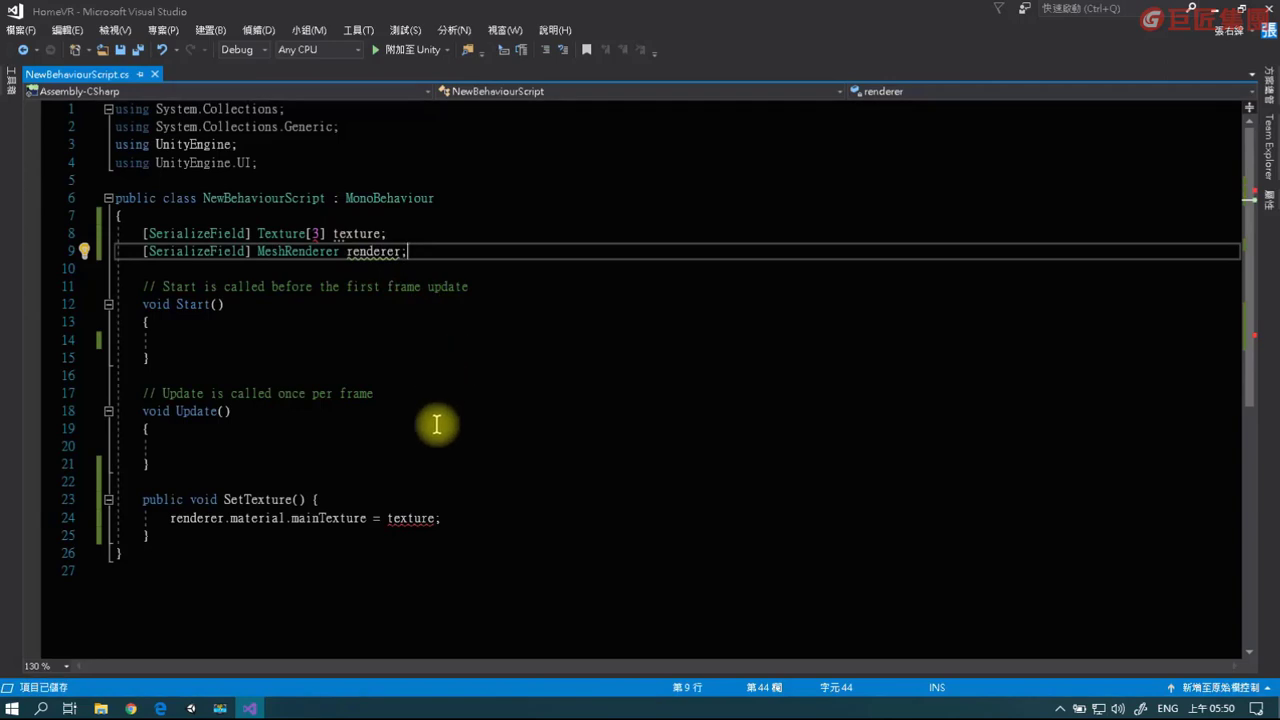
{"action": "left_click", "coordinate": [191, 708]}
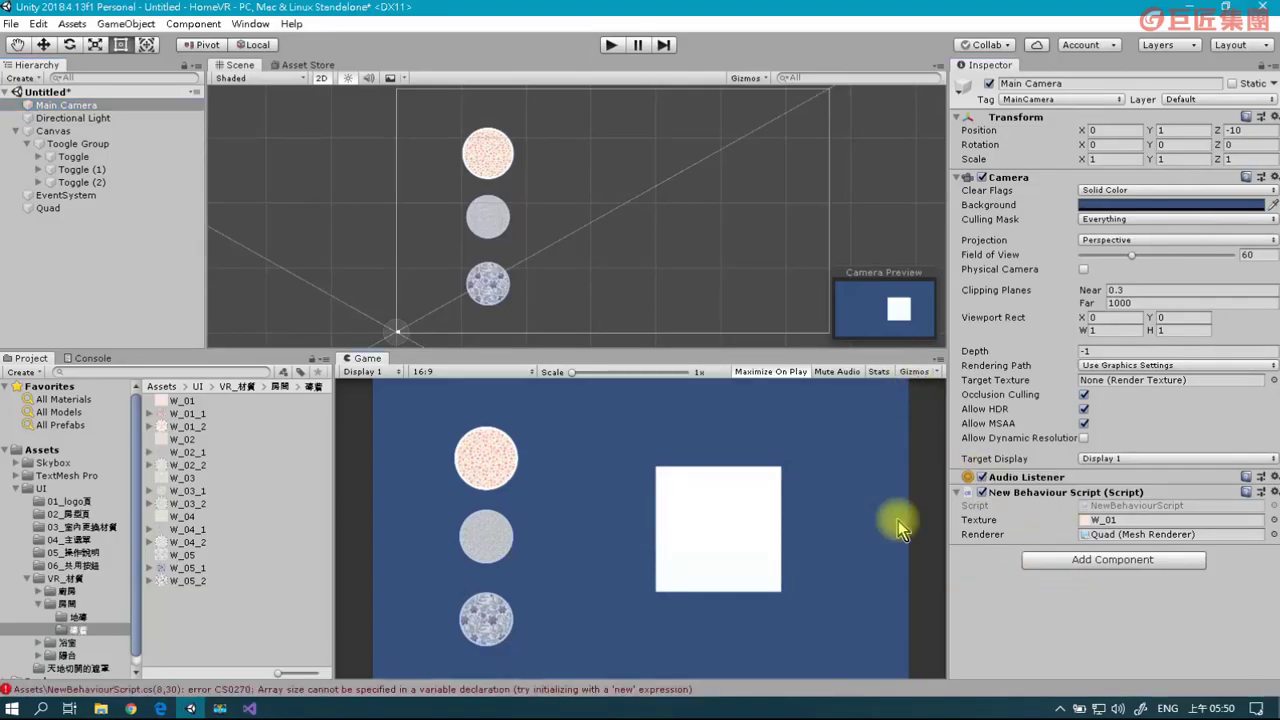
{"action": "left_click", "coordinate": [100, 106]}
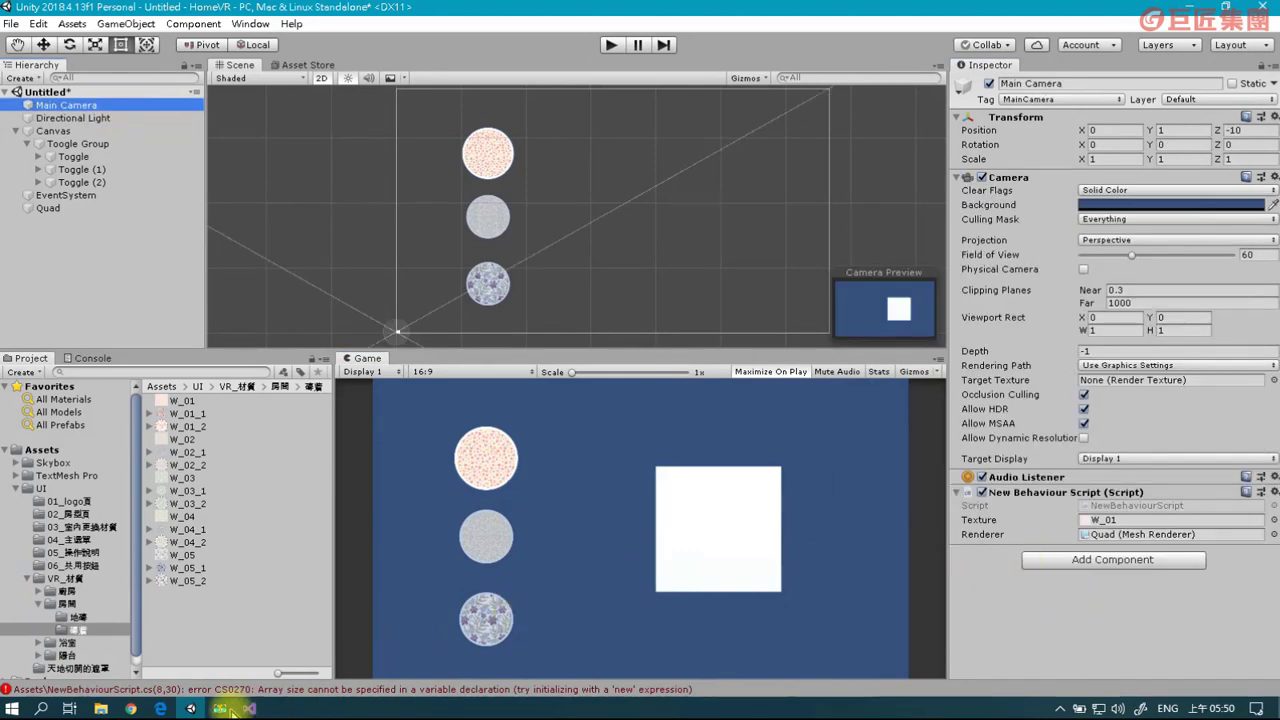
{"action": "left_click", "coordinate": [250, 606]}
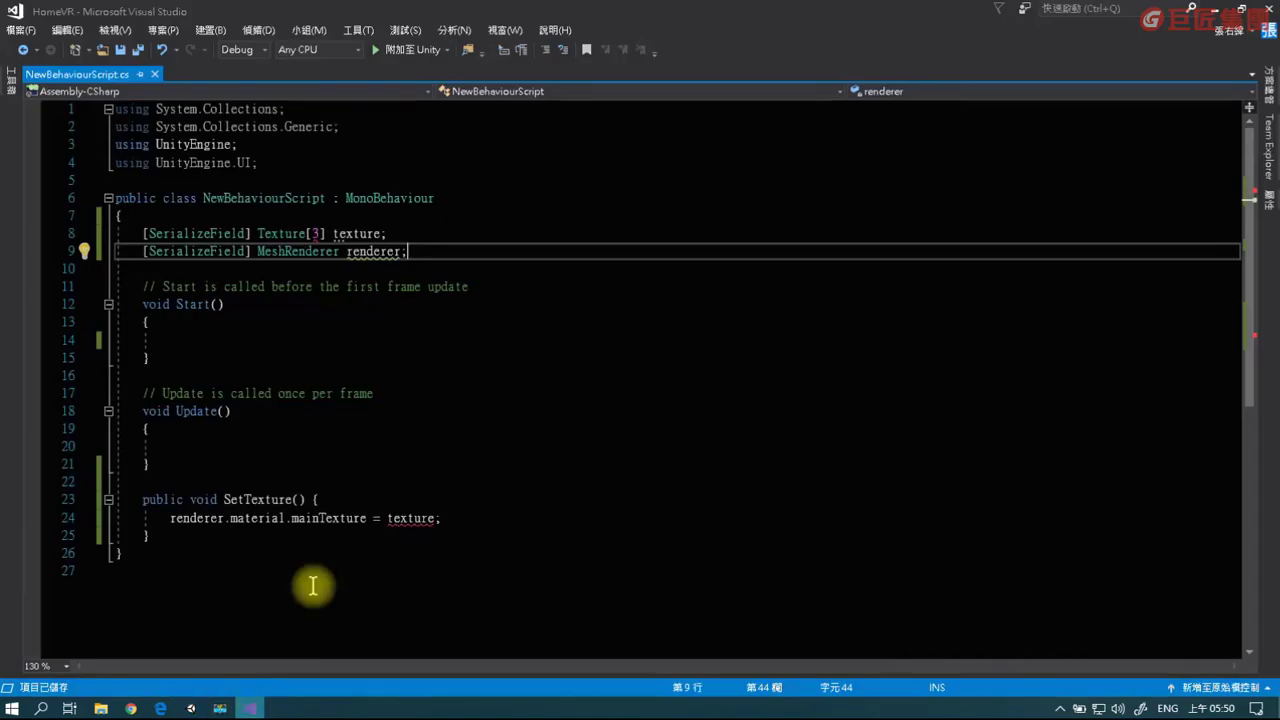
Make the field an unsized Texture[] and jump from the CS0029 console error to its code line.
{"action": "left_click", "coordinate": [323, 233]}
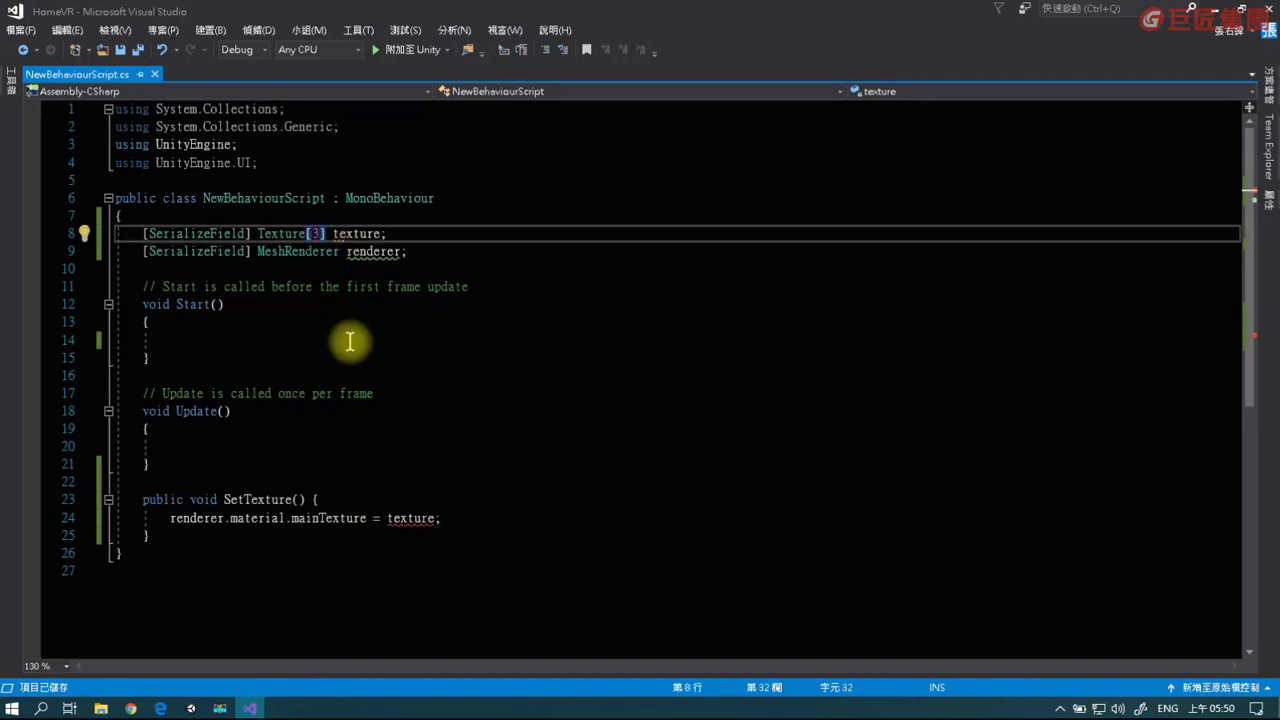
{"action": "key", "text": "BackSpace"}
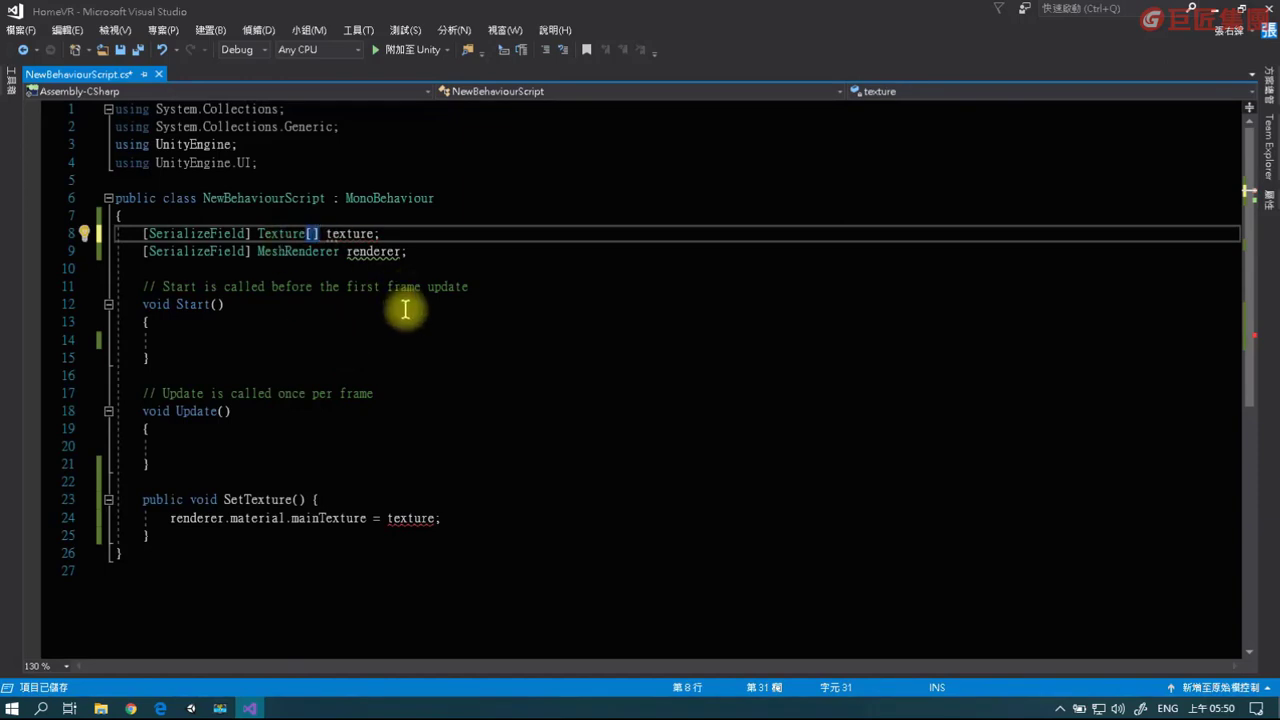
{"action": "left_click", "coordinate": [191, 708]}
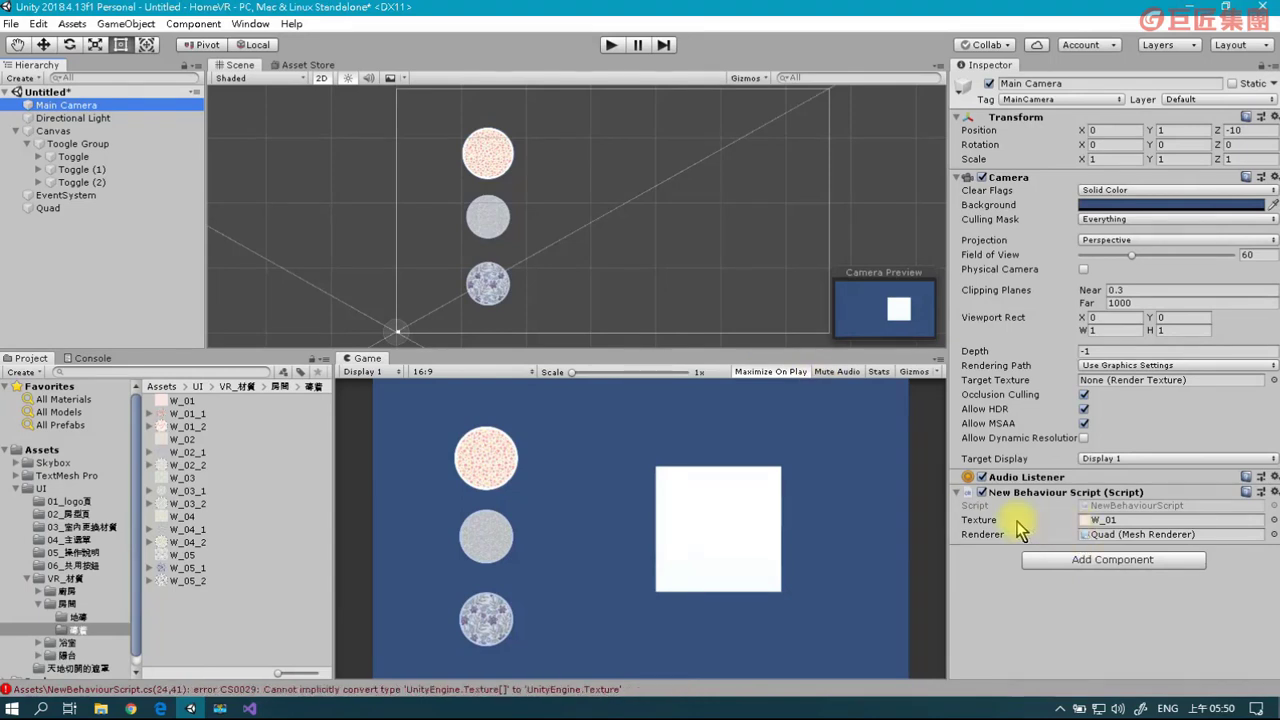
{"action": "left_click", "coordinate": [90, 357]}
{"action": "left_click", "coordinate": [142, 392]}
{"action": "double_click", "coordinate": [239, 392]}
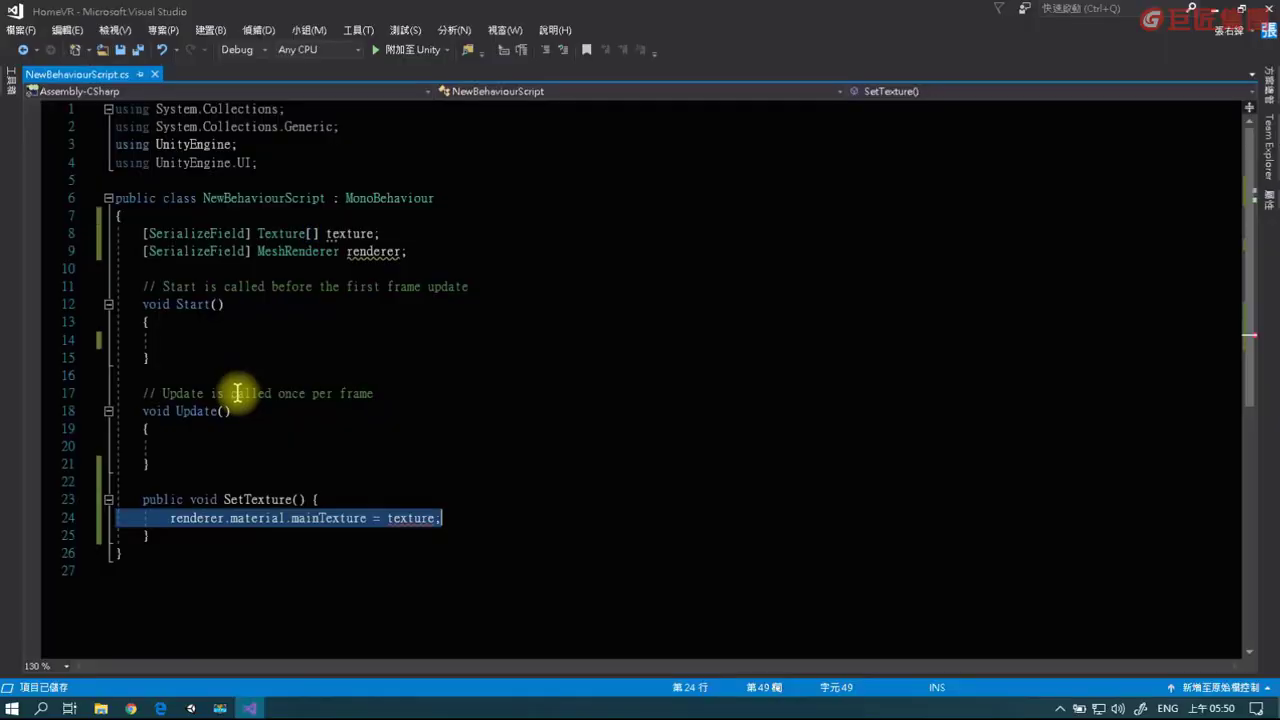
Delete the SetTexture method and save the script.
{"action": "left_click_drag", "start_coordinate": [118, 482], "coordinate": [166, 537]}
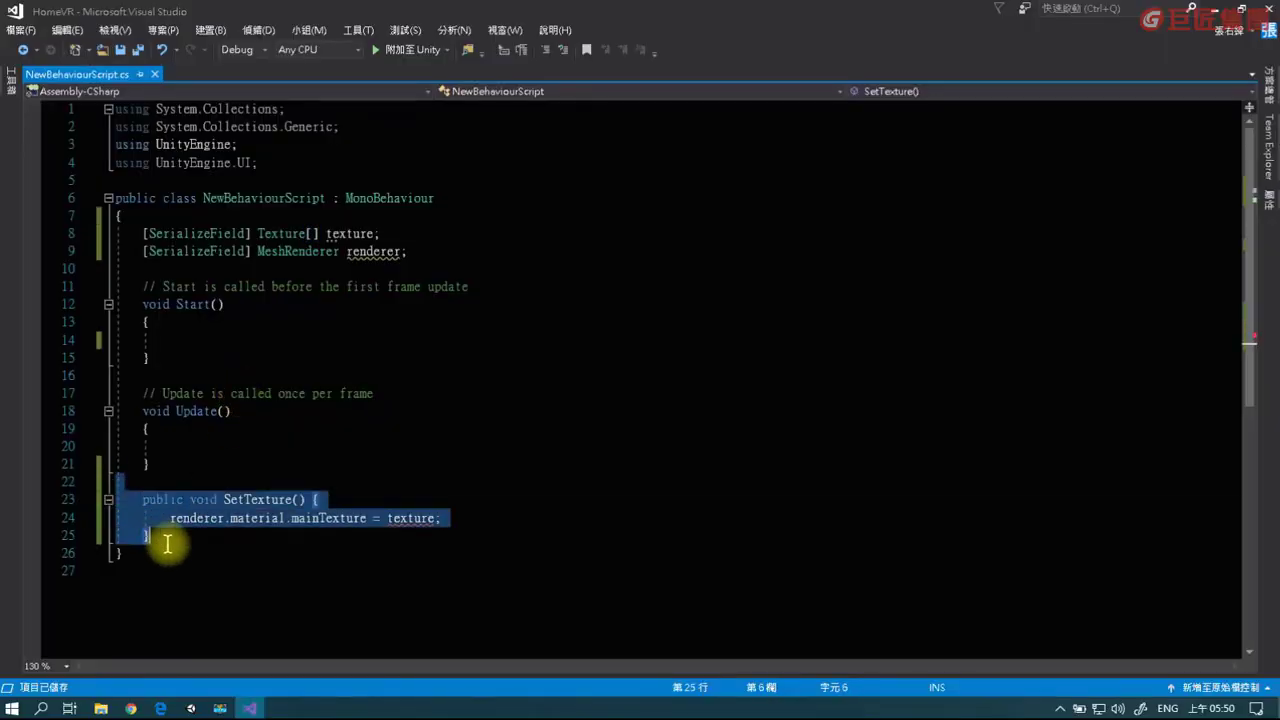
{"action": "key", "text": "BackSpace"}
{"action": "key", "text": "BackSpace"}
{"action": "key", "text": "ctrl+s"}
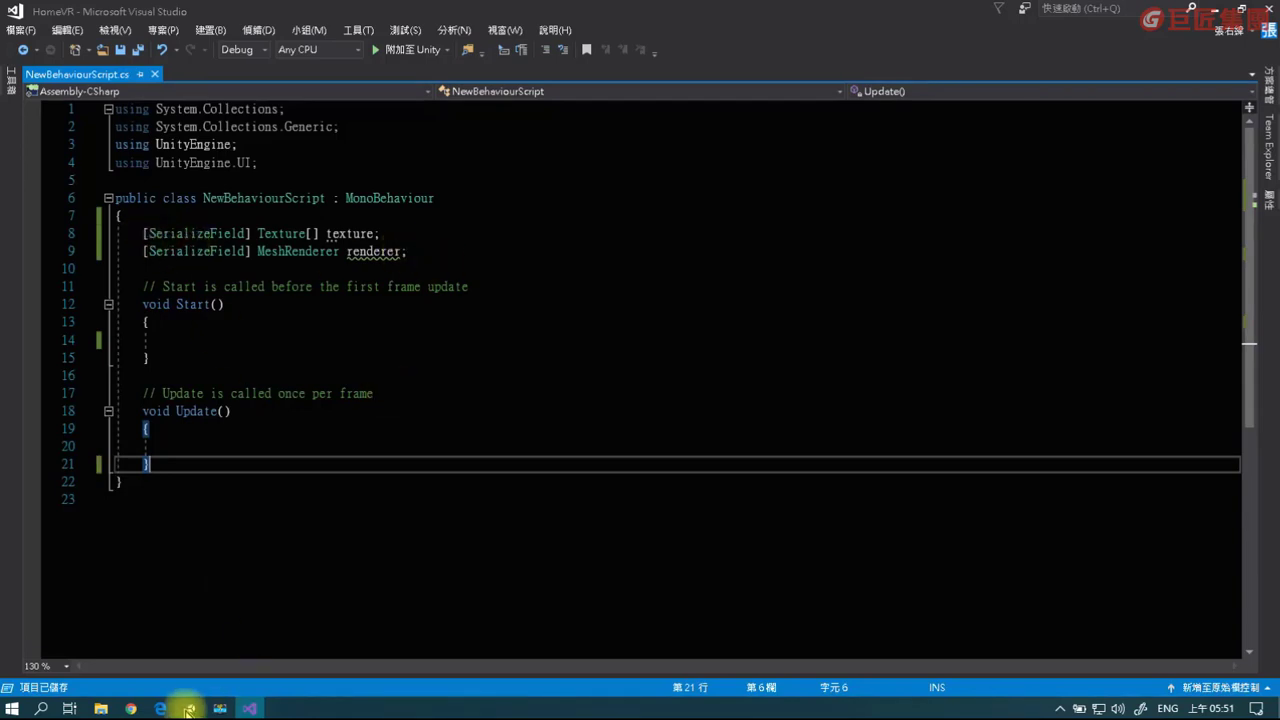
{"action": "left_click", "coordinate": [190, 708]}
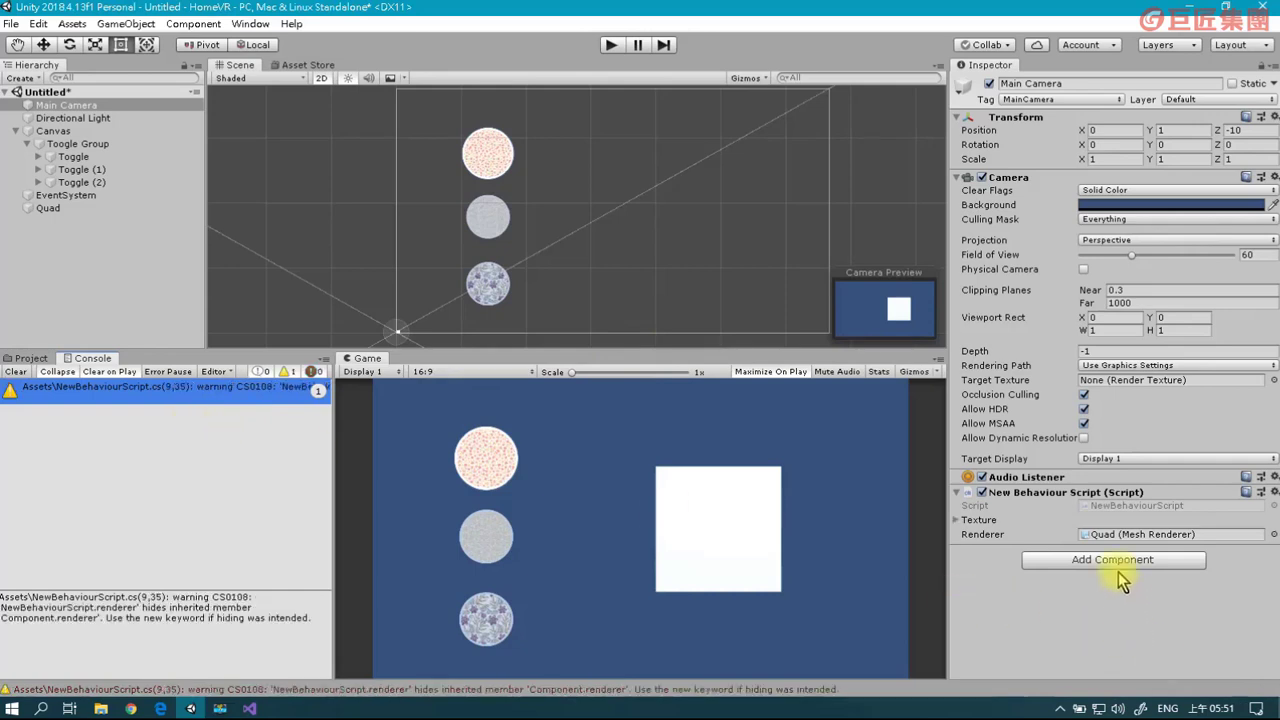
Fill the 3-element Texture array with W_01, W_02 and W_05, then add an On Value Changed entry to the first toggle.
{"action": "left_click", "coordinate": [957, 519]}
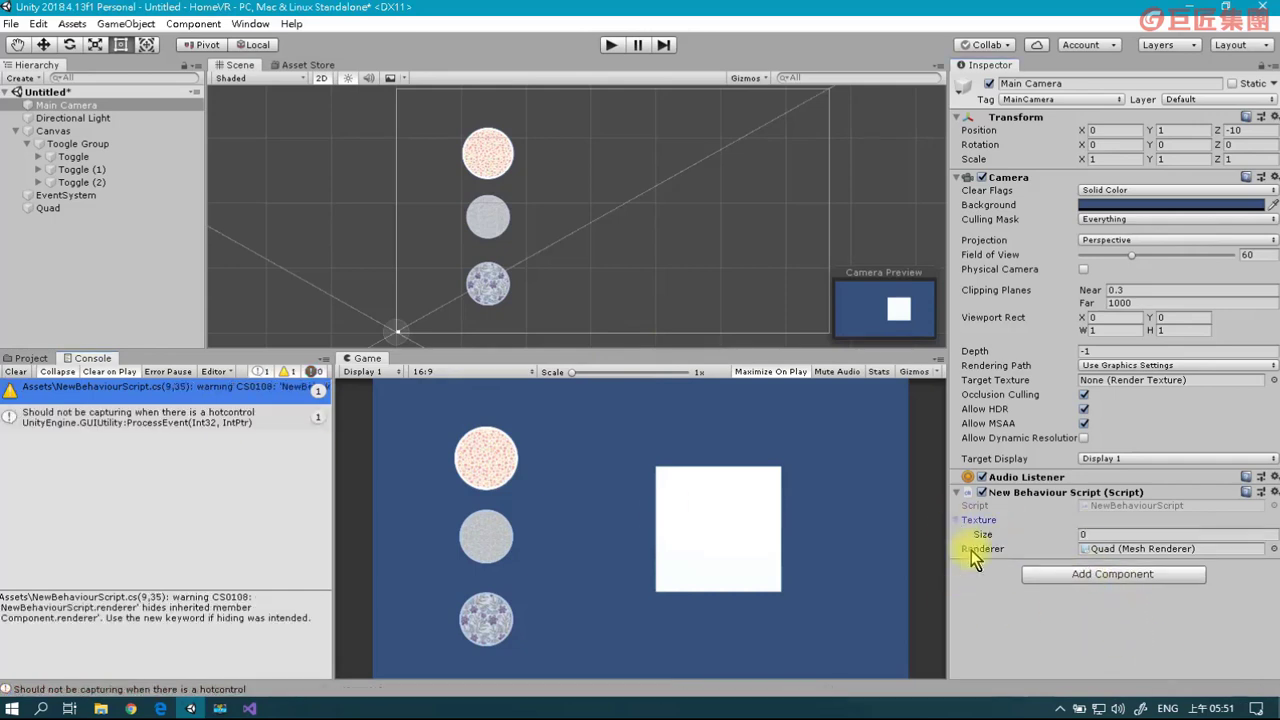
{"action": "left_click", "coordinate": [1107, 534]}
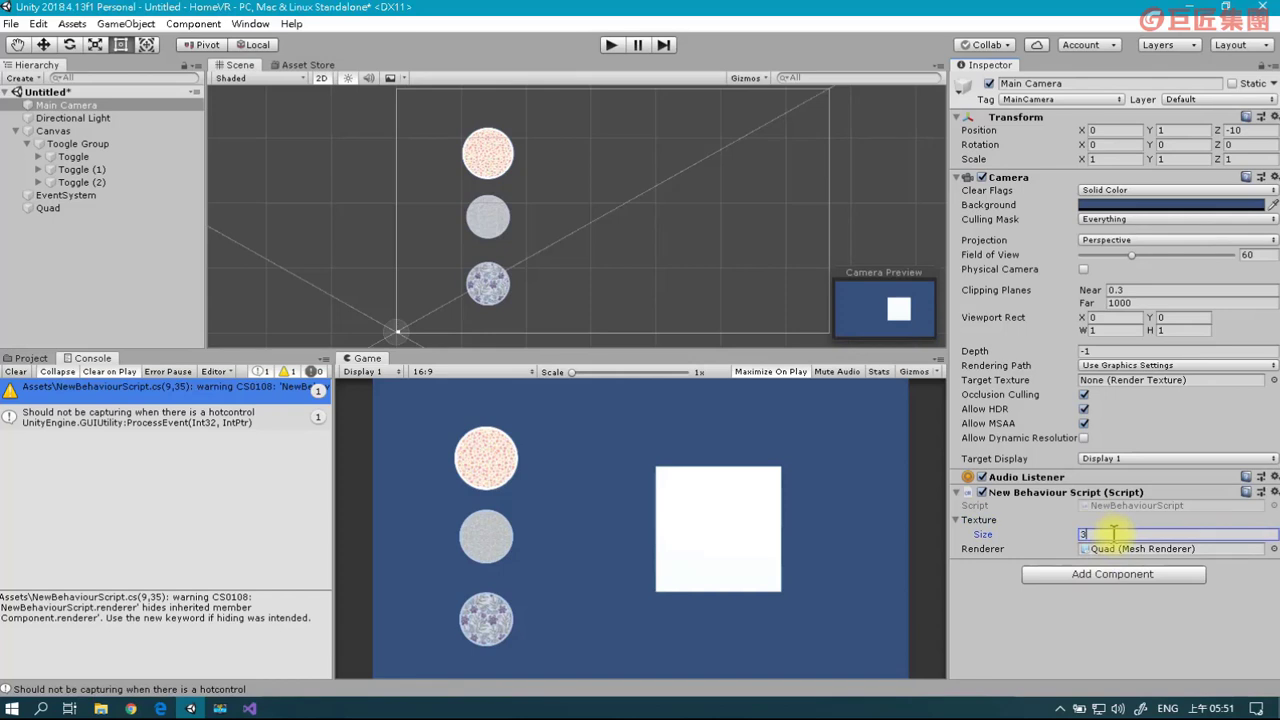
{"action": "key", "text": "Return"}
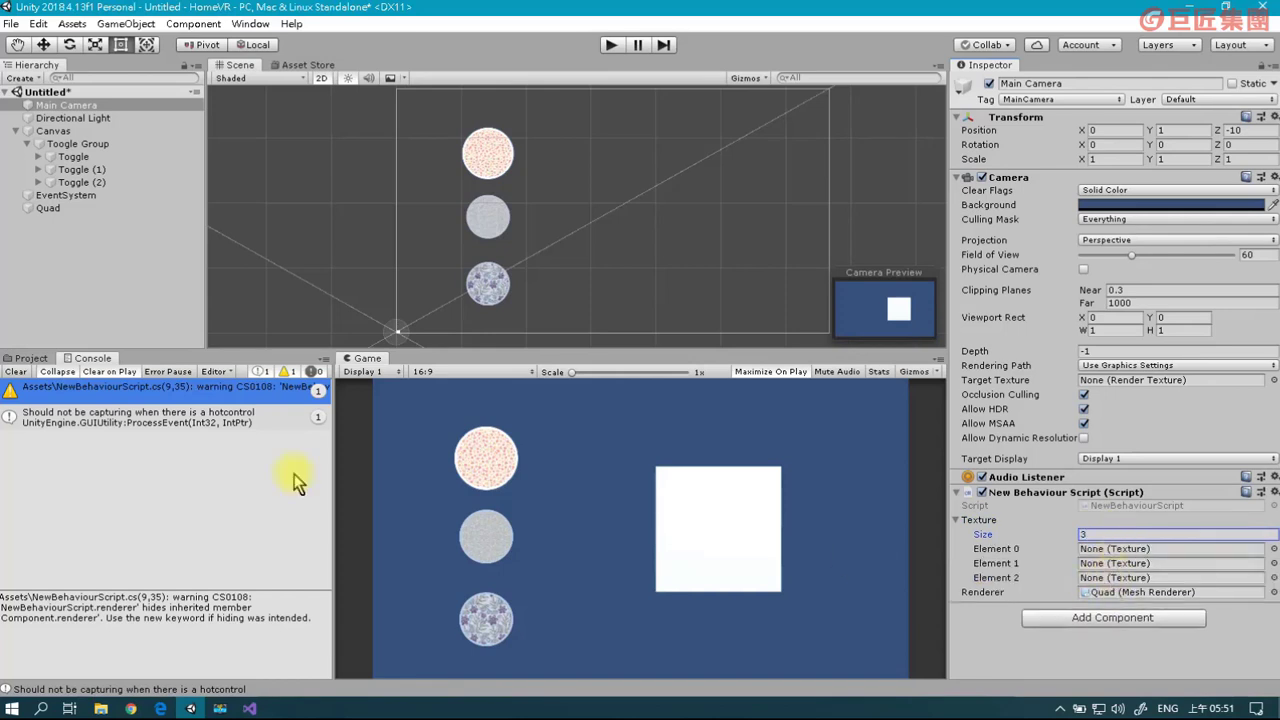
{"action": "left_click", "coordinate": [30, 358]}
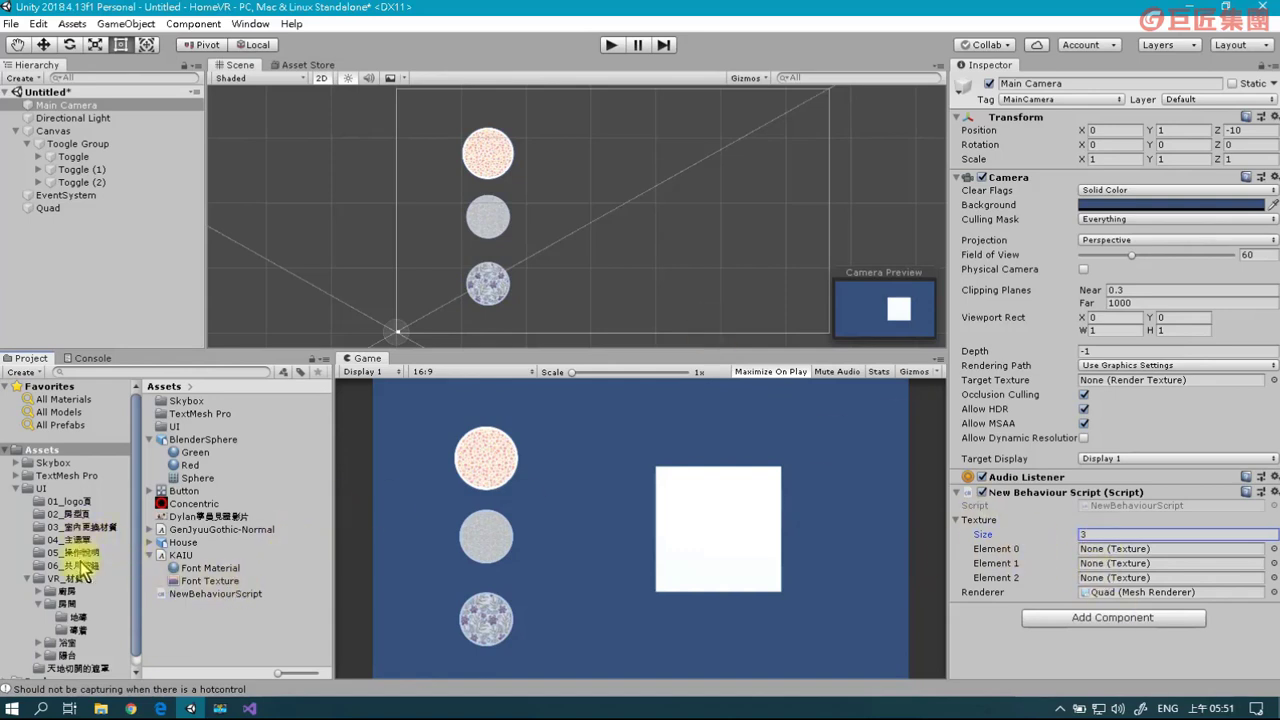
{"action": "left_click", "coordinate": [78, 630]}
{"action": "left_click_drag", "start_coordinate": [183, 400], "coordinate": [1108, 556]}
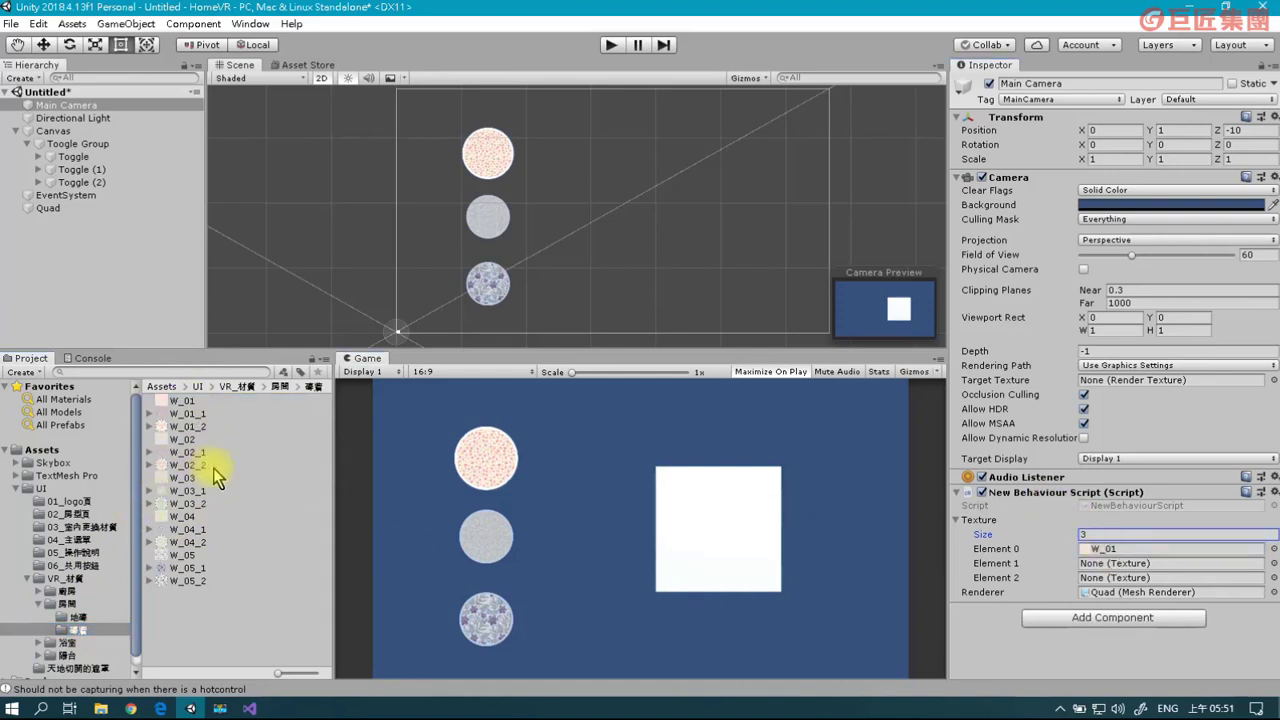
{"action": "left_click_drag", "start_coordinate": [186, 442], "coordinate": [1110, 563]}
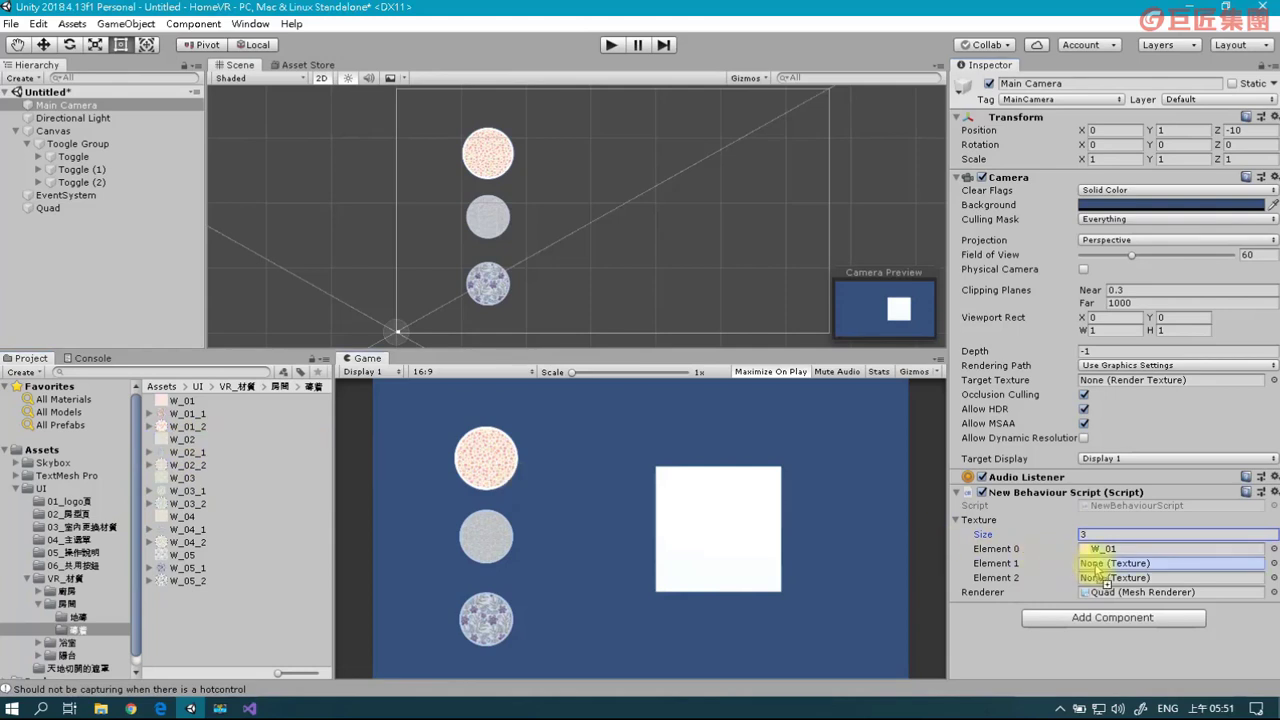
{"action": "mouse_move", "coordinate": [177, 542]}
{"action": "left_mouse_down"}
{"action": "mouse_move", "coordinate": [1062, 556]}
{"action": "mouse_move", "coordinate": [1100, 583]}
{"action": "left_mouse_up"}
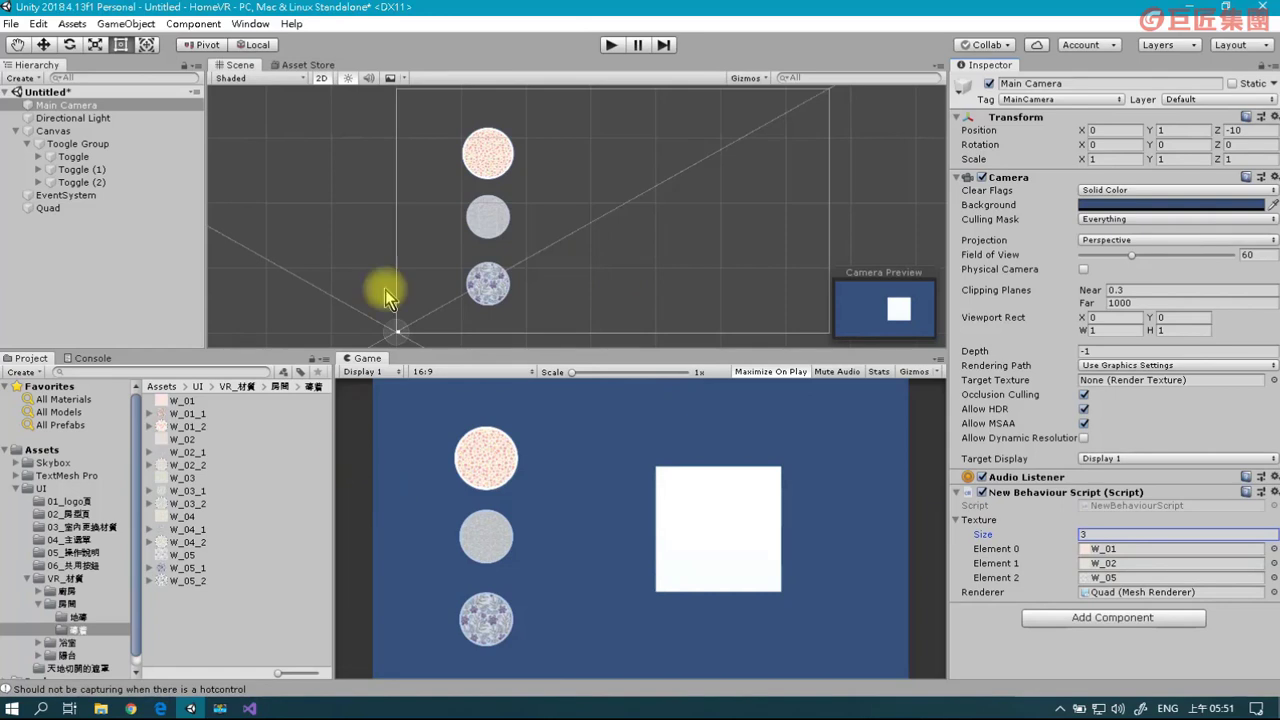
{"action": "left_click", "coordinate": [487, 170]}
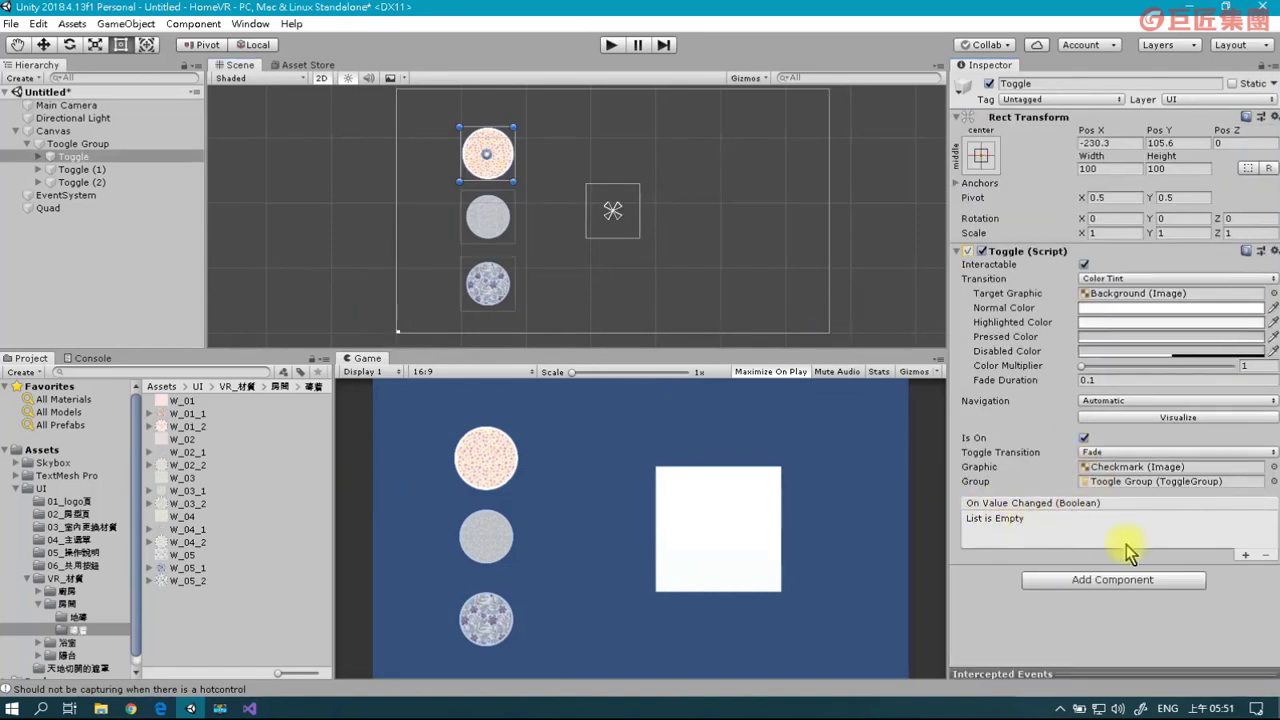
{"action": "left_click", "coordinate": [1246, 555]}
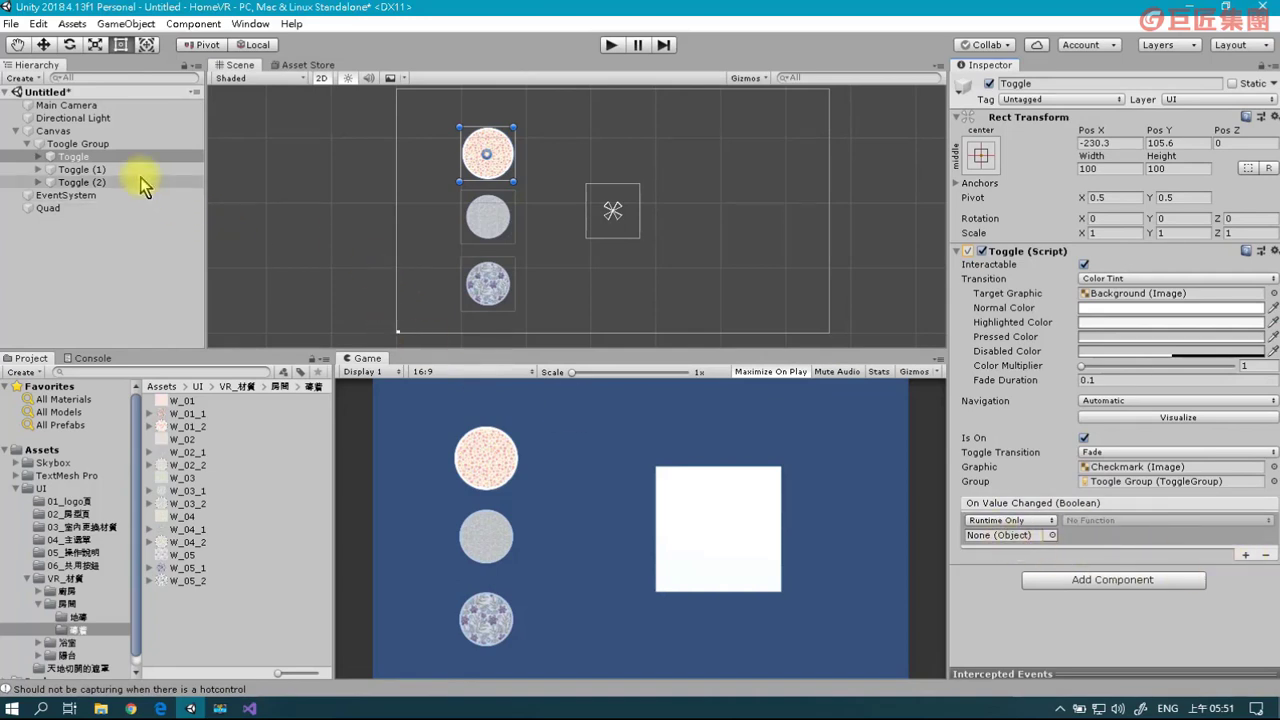
Set Main Camera as the On Value Changed target for the first and second toggles.
{"action": "left_click_drag", "start_coordinate": [73, 157], "coordinate": [1012, 543]}
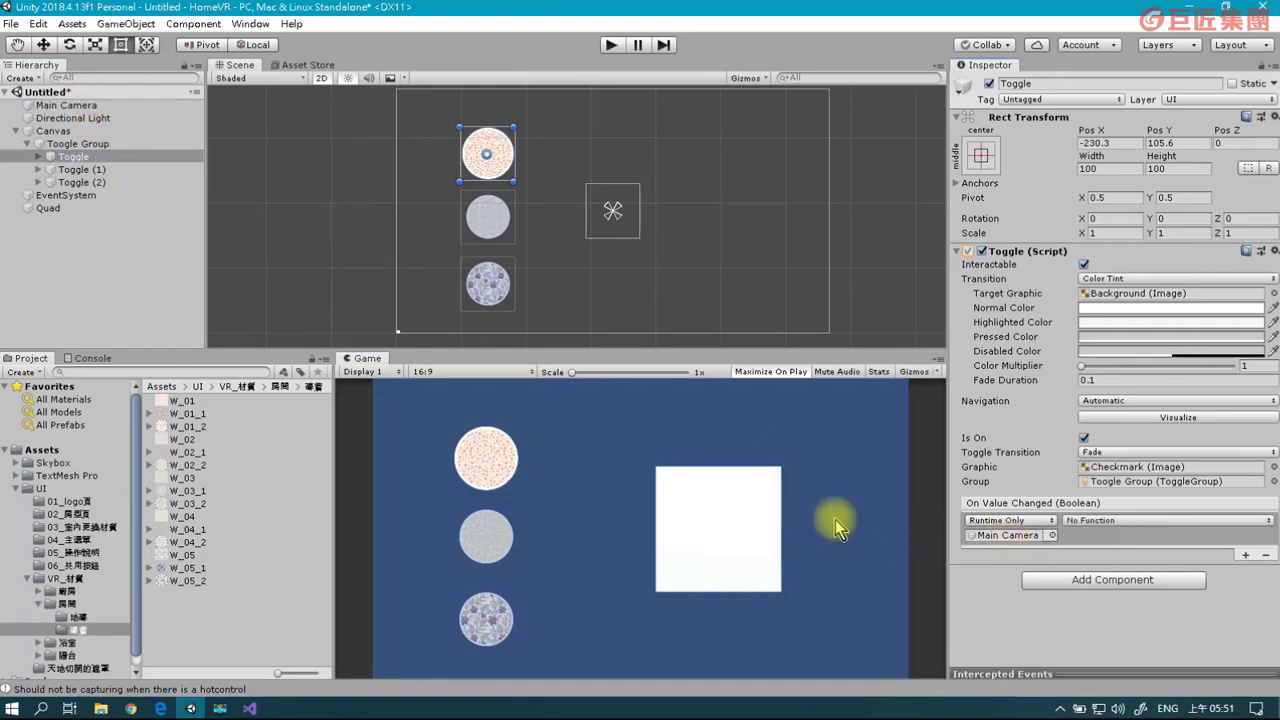
{"action": "left_click", "coordinate": [485, 215]}
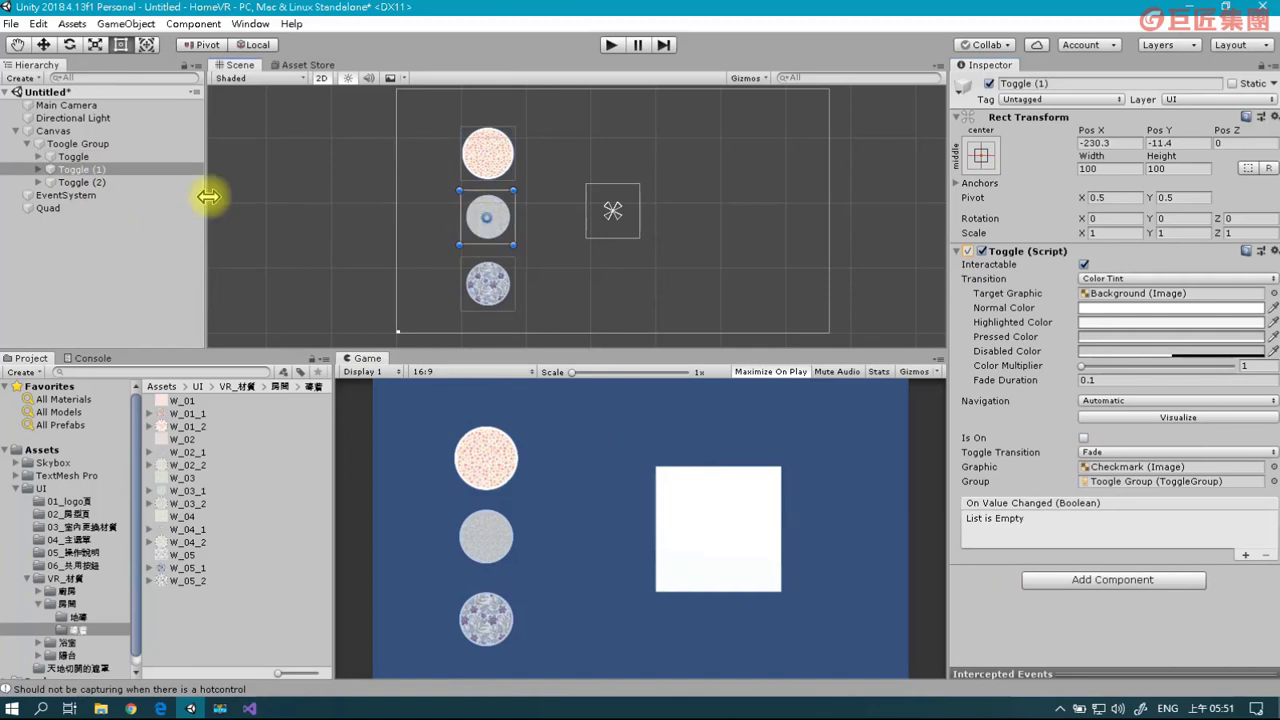
{"action": "left_click_drag", "start_coordinate": [60, 105], "coordinate": [336, 217]}
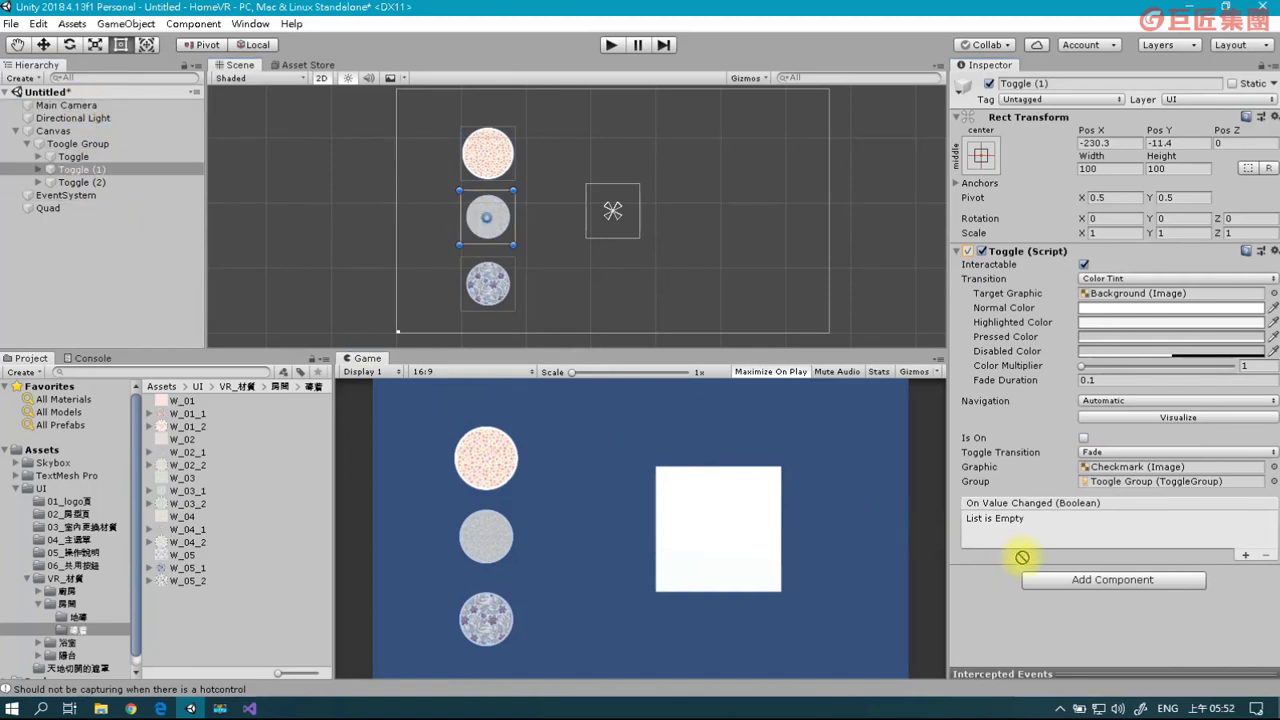
{"action": "left_click", "coordinate": [1247, 555]}
{"action": "mouse_move", "coordinate": [60, 105]}
{"action": "left_mouse_down"}
{"action": "mouse_move", "coordinate": [900, 521]}
{"action": "mouse_move", "coordinate": [1003, 535]}
{"action": "left_mouse_up"}
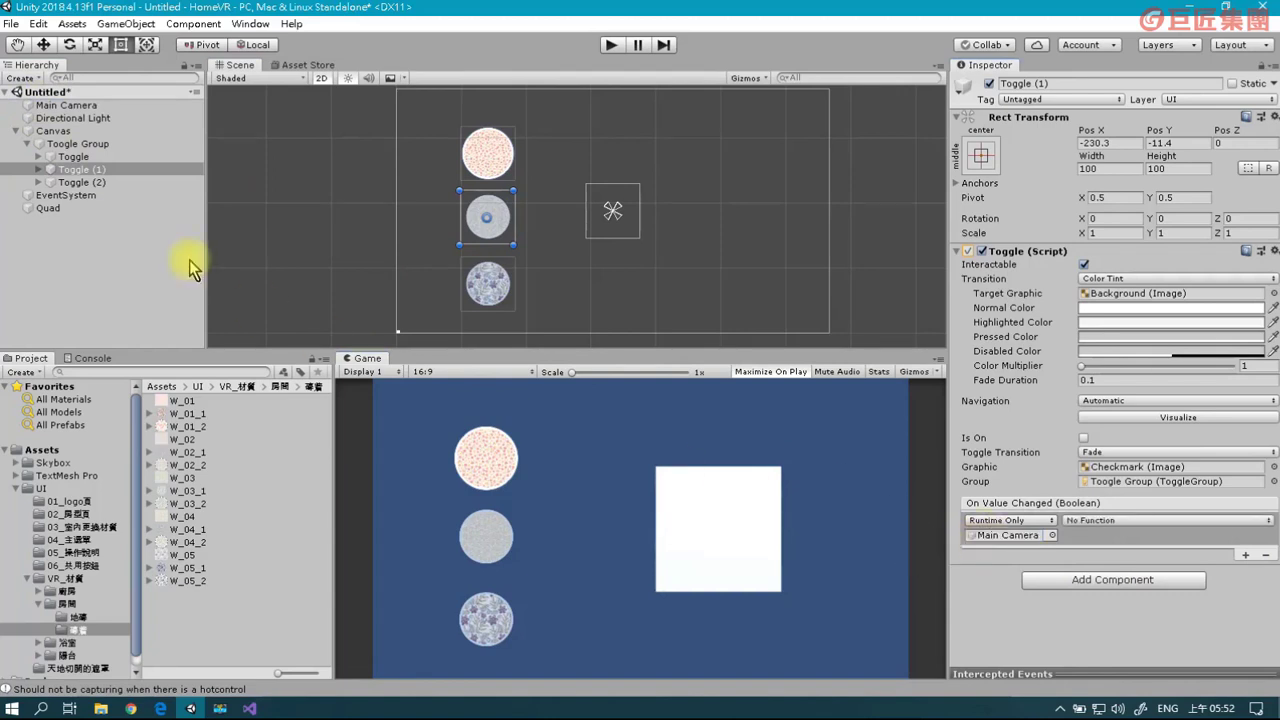
Add a Main Camera On Value Changed entry to the third toggle, leaving the function unset.
{"action": "left_click", "coordinate": [83, 182]}
{"action": "mouse_move", "coordinate": [62, 105]}
{"action": "left_mouse_down"}
{"action": "mouse_move", "coordinate": [990, 552]}
{"action": "mouse_move", "coordinate": [1222, 566]}
{"action": "left_mouse_up"}
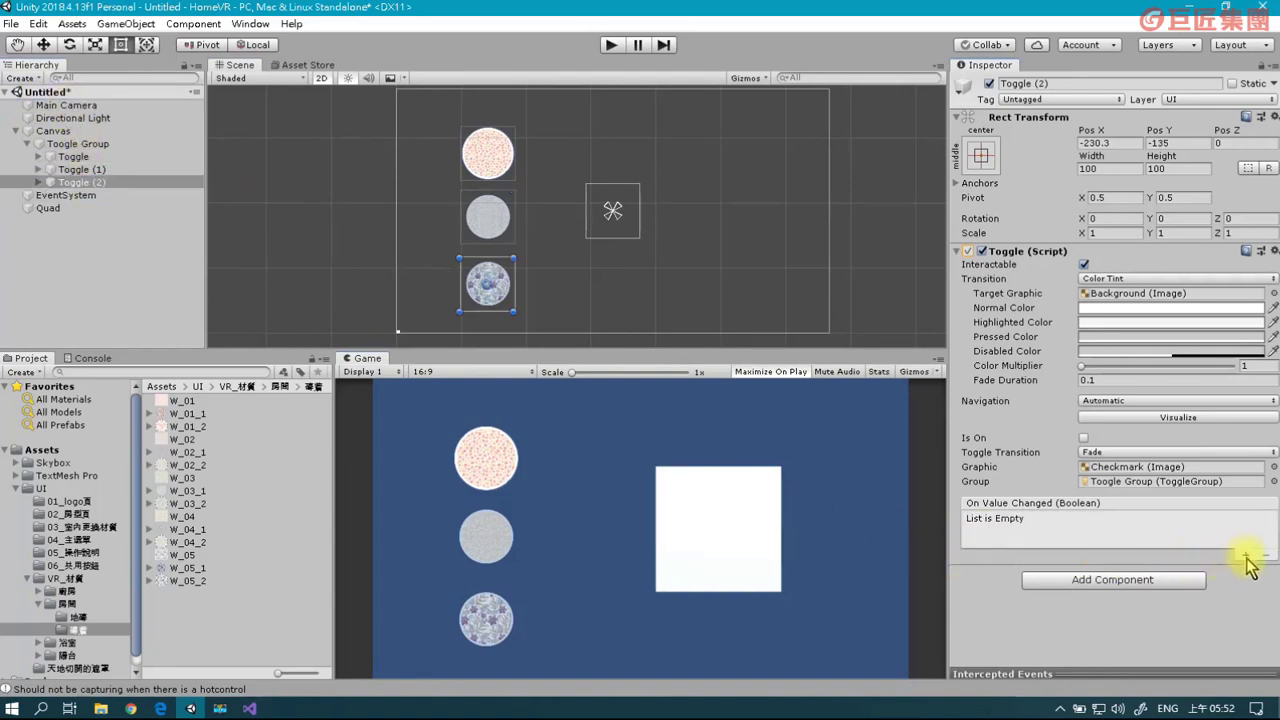
{"action": "left_click", "coordinate": [1245, 554]}
{"action": "left_click_drag", "start_coordinate": [62, 105], "coordinate": [995, 537]}
{"action": "left_click", "coordinate": [1100, 520]}
{"action": "mouse_move", "coordinate": [1140, 638]}
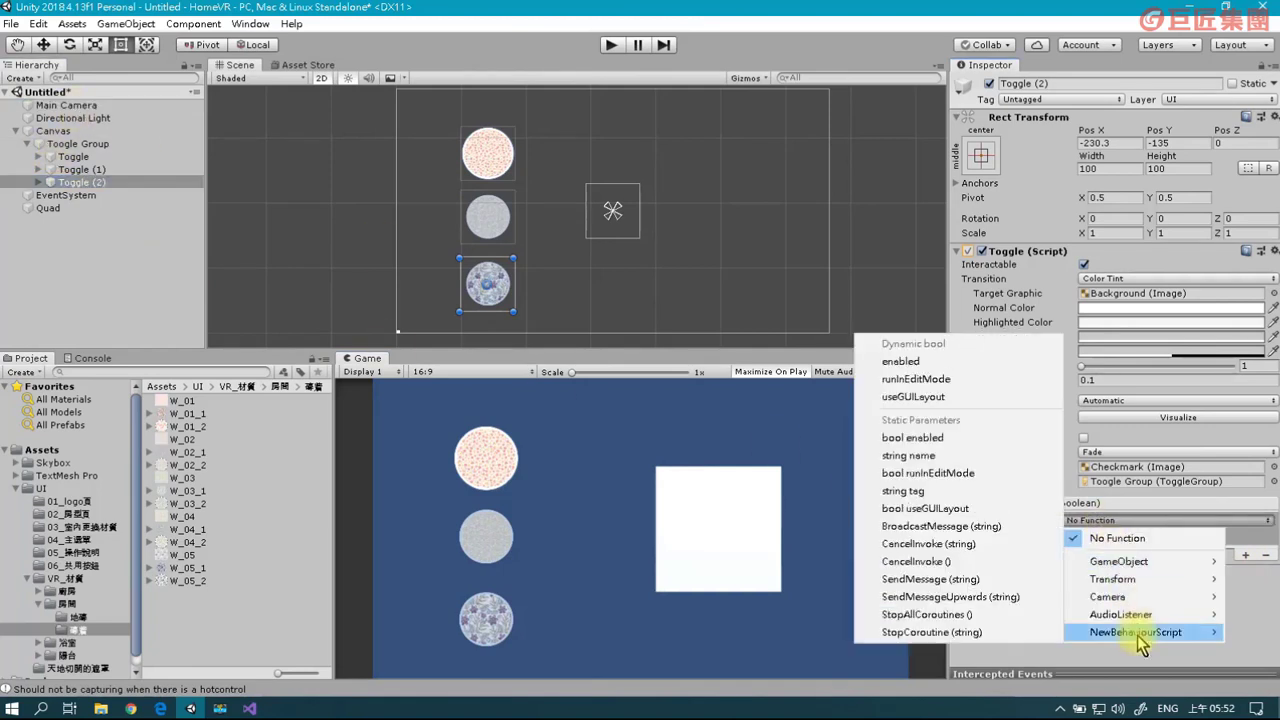
{"action": "left_click", "coordinate": [637, 432]}
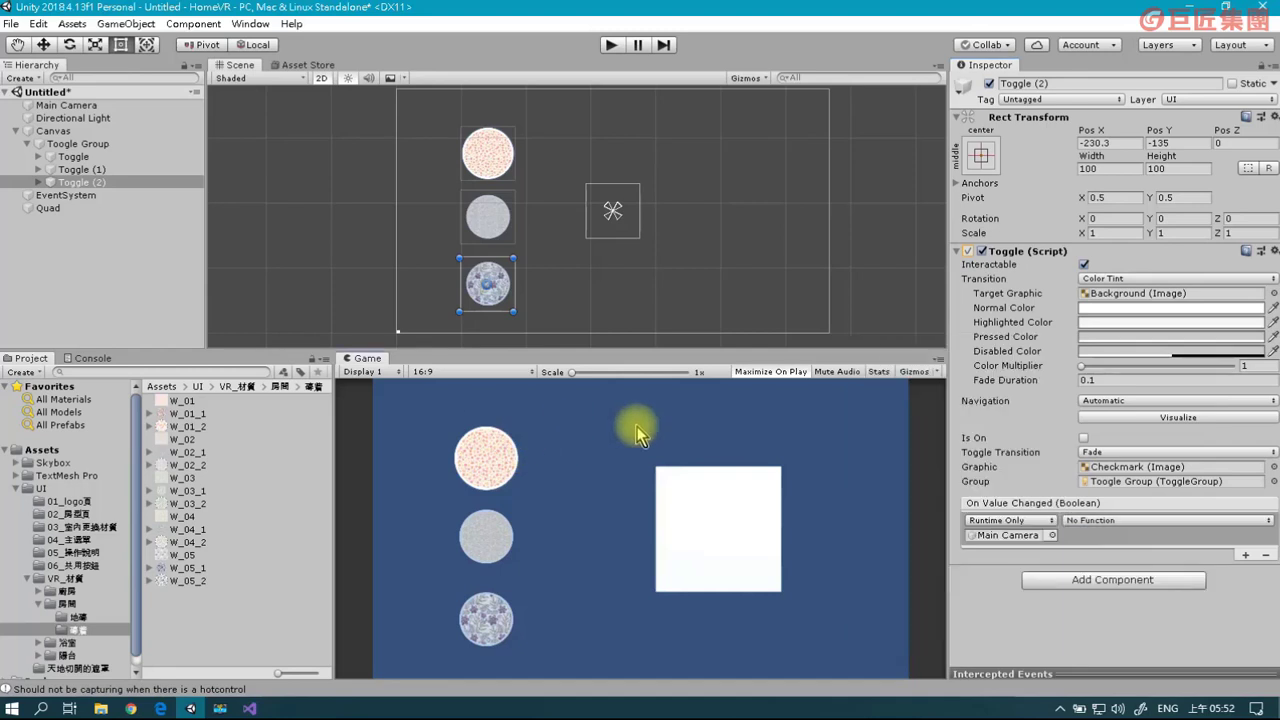
{"action": "left_click", "coordinate": [250, 706]}
{"action": "left_click", "coordinate": [186, 475]}
Add a public void ChangeTexture(int index) method below Update.
{"action": "left_click", "coordinate": [228, 463]}
{"action": "key", "text": "Return"}
{"action": "key", "text": "Return"}
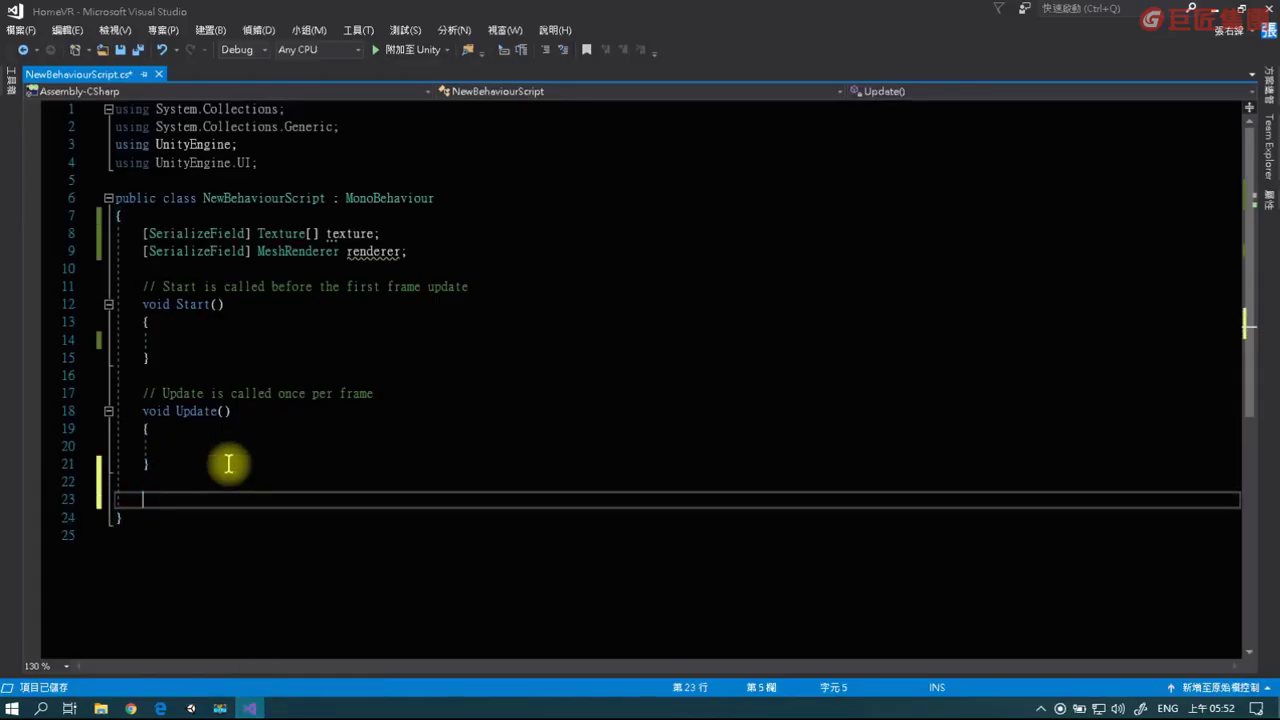
{"action": "type", "text": "public "}
{"action": "type", "text": "void "}
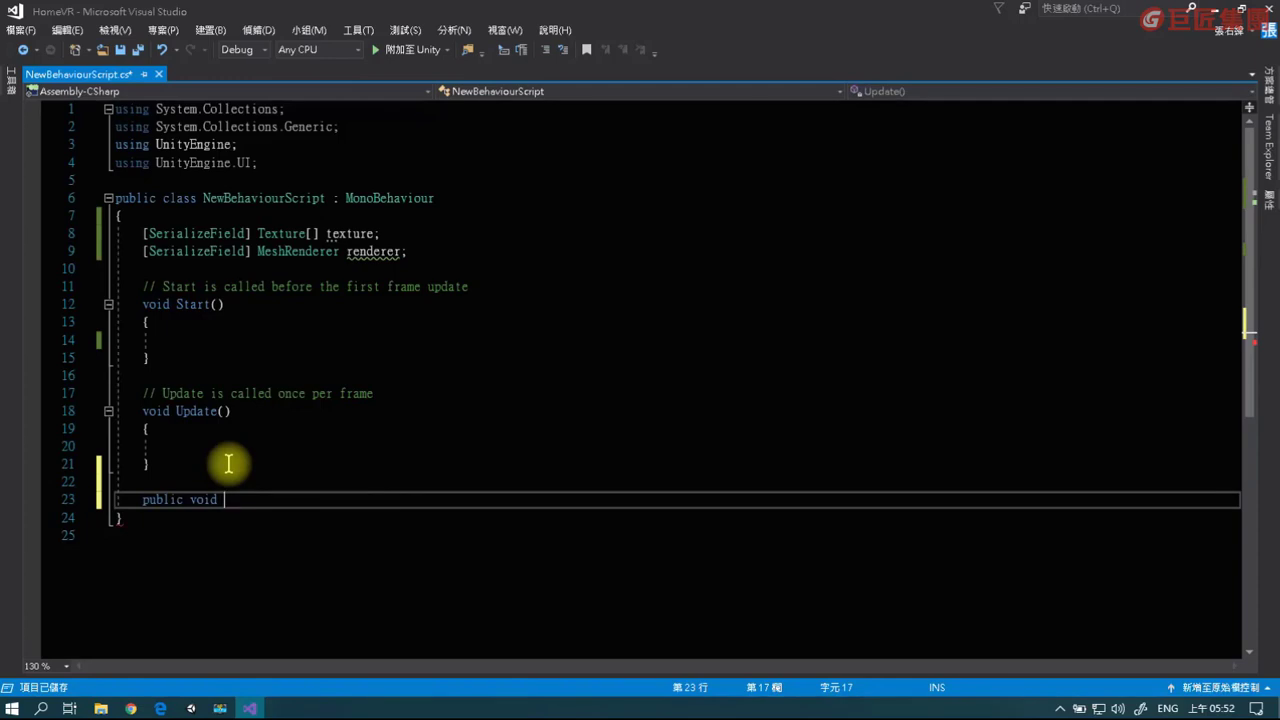
{"action": "type", "text": "Change"}
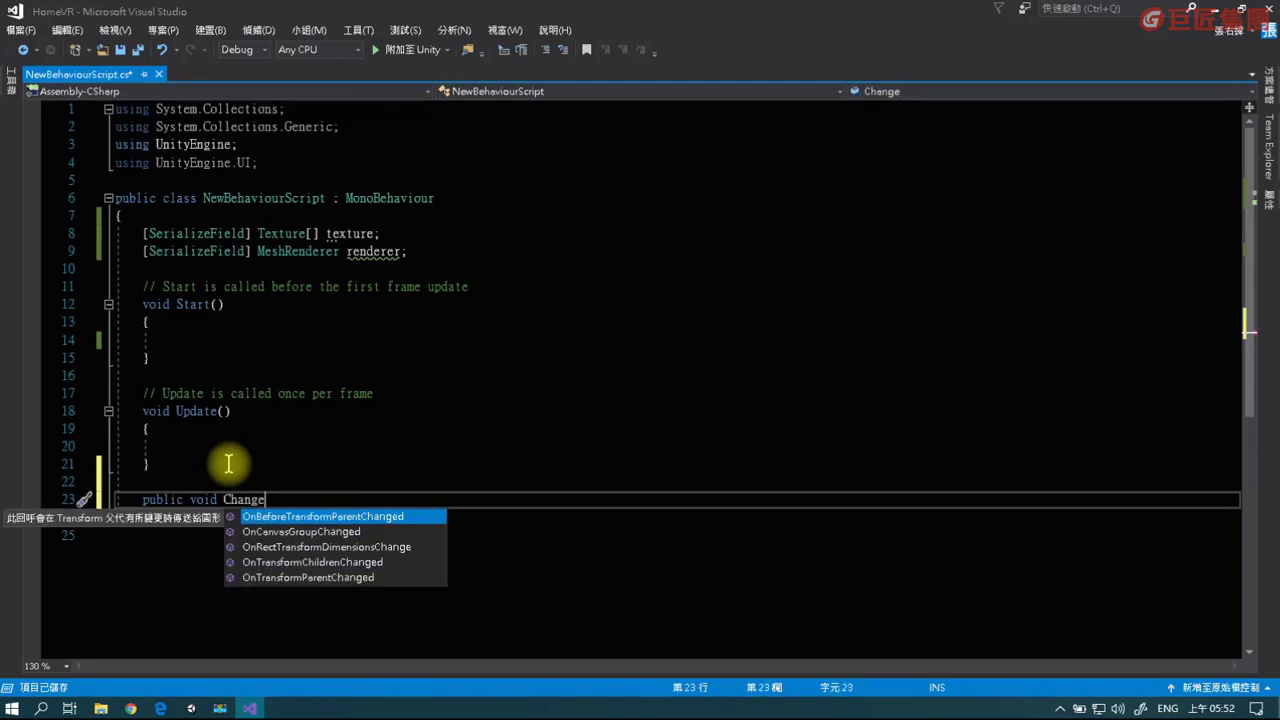
{"action": "type", "text": "Tex"}
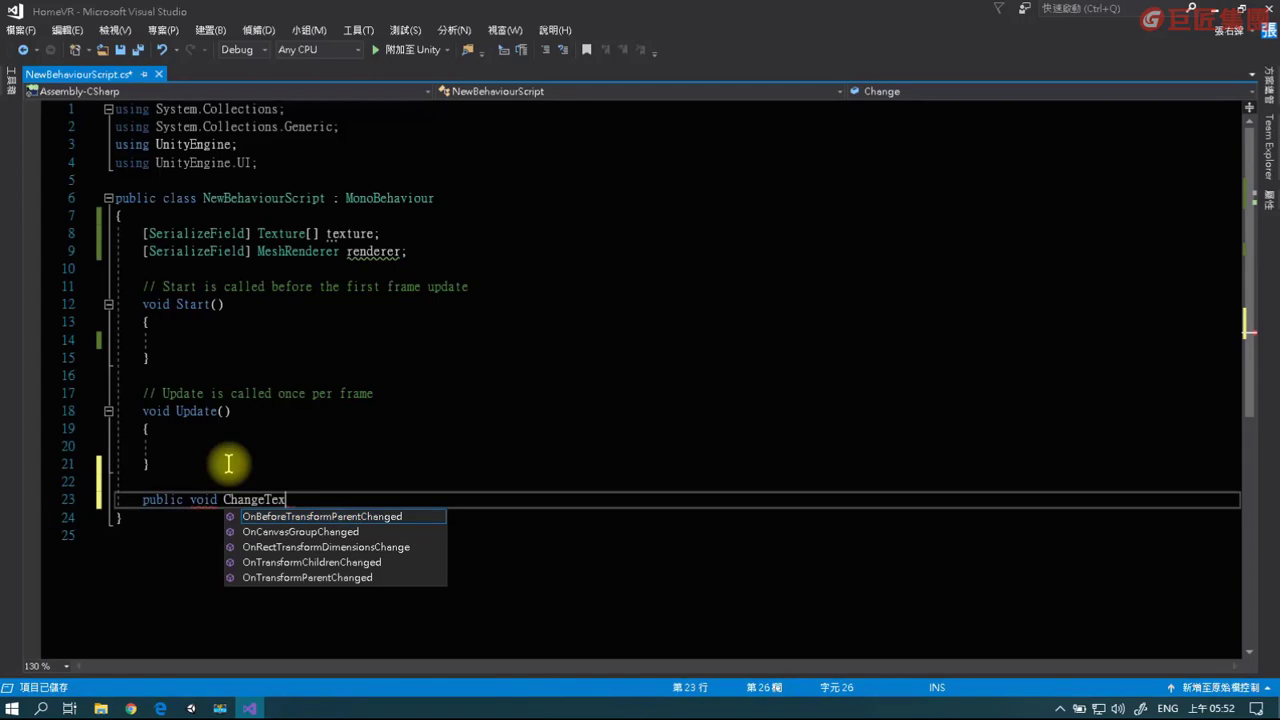
{"action": "type", "text": "ture("}
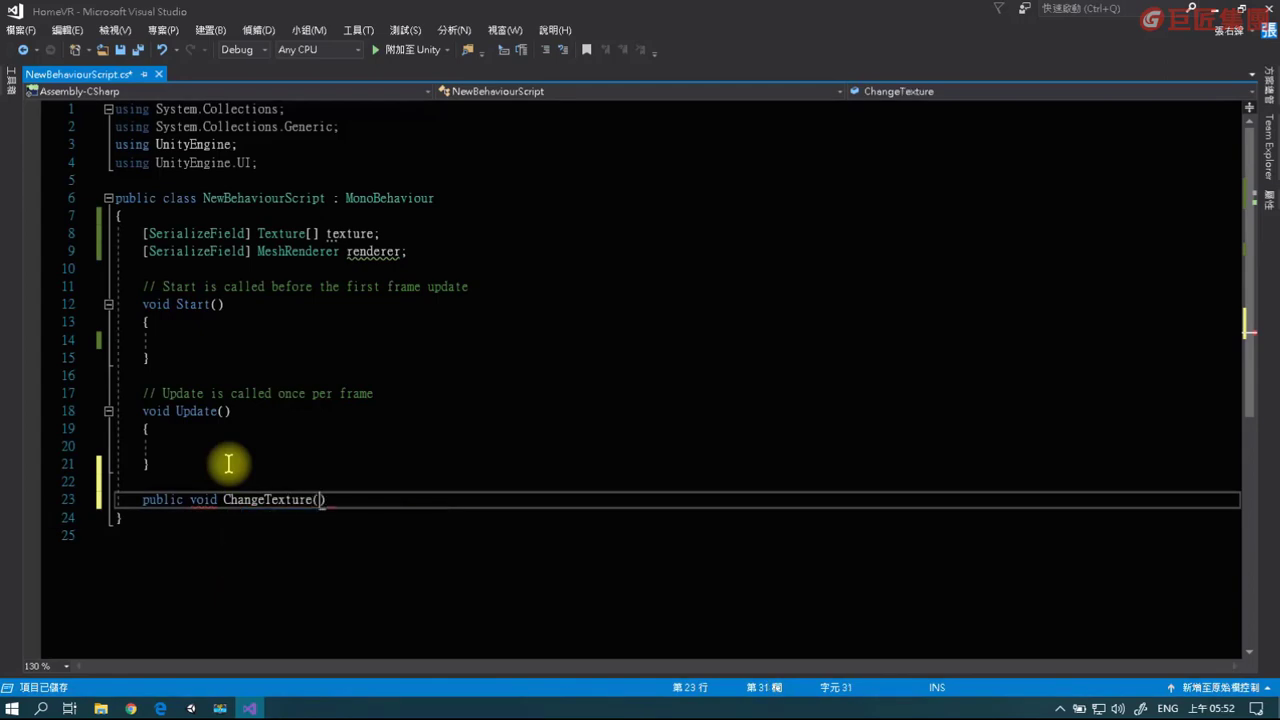
{"action": "type", "text": "int"}
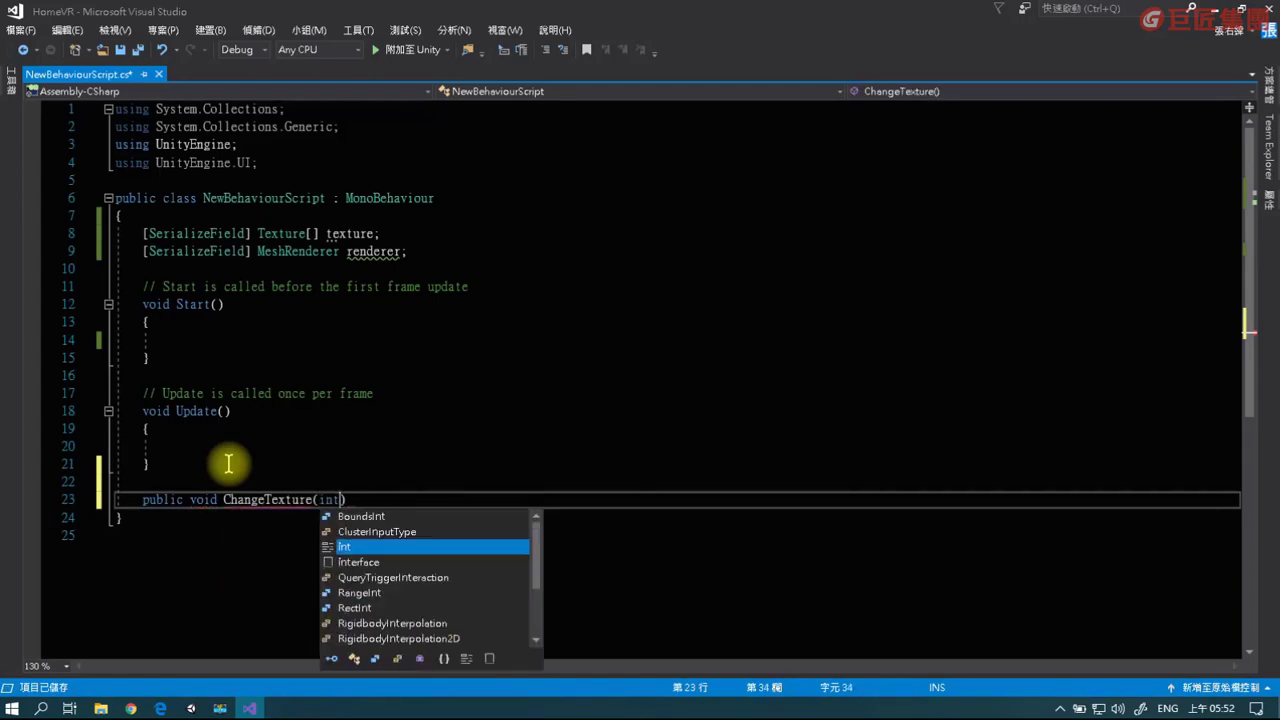
{"action": "type", "text": " index) "}
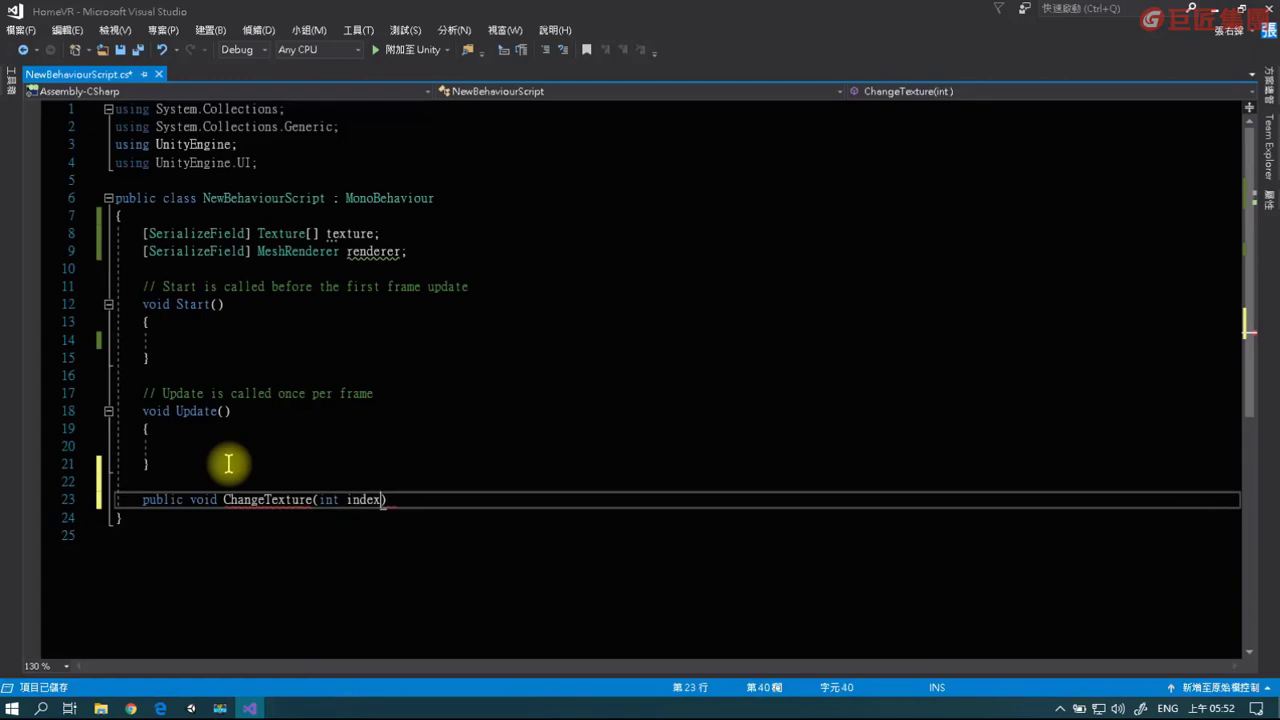
{"action": "type", "text": "{"}
{"action": "key", "text": "Return"}
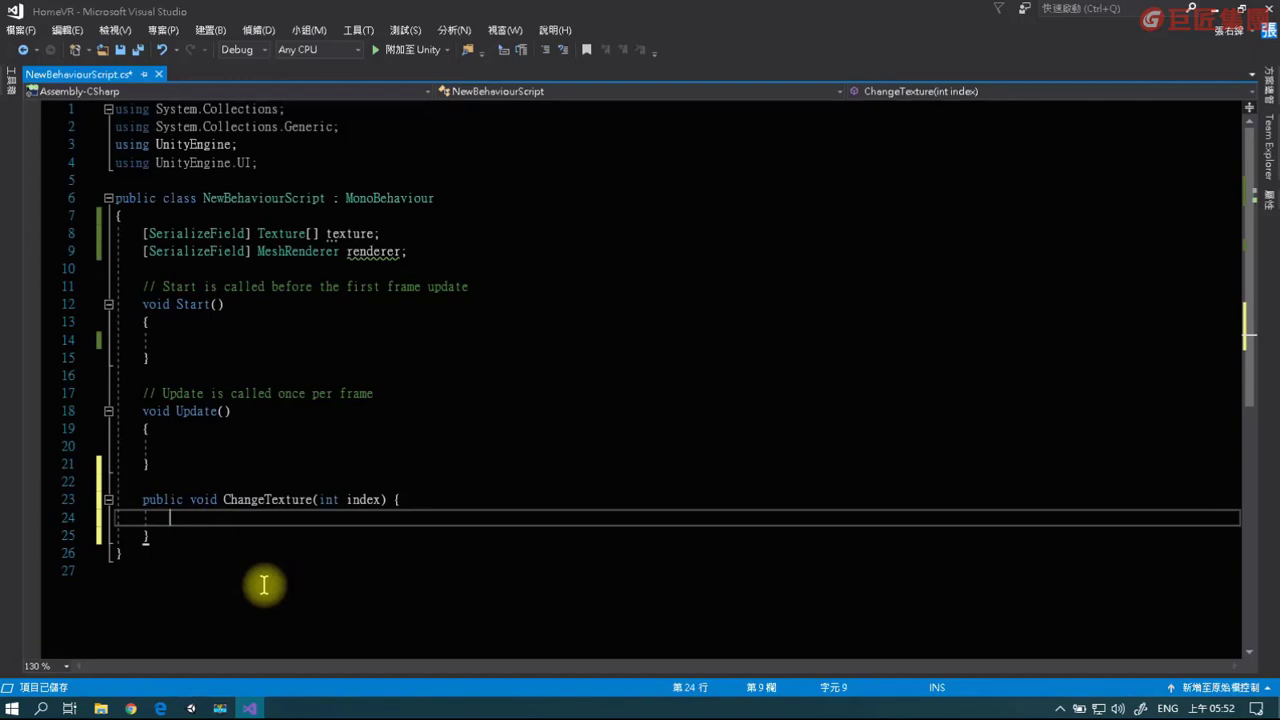
Write renderer.material.mainTexture = texture[index] in the ChangeTexture body.
{"action": "type", "text": "renderer"}
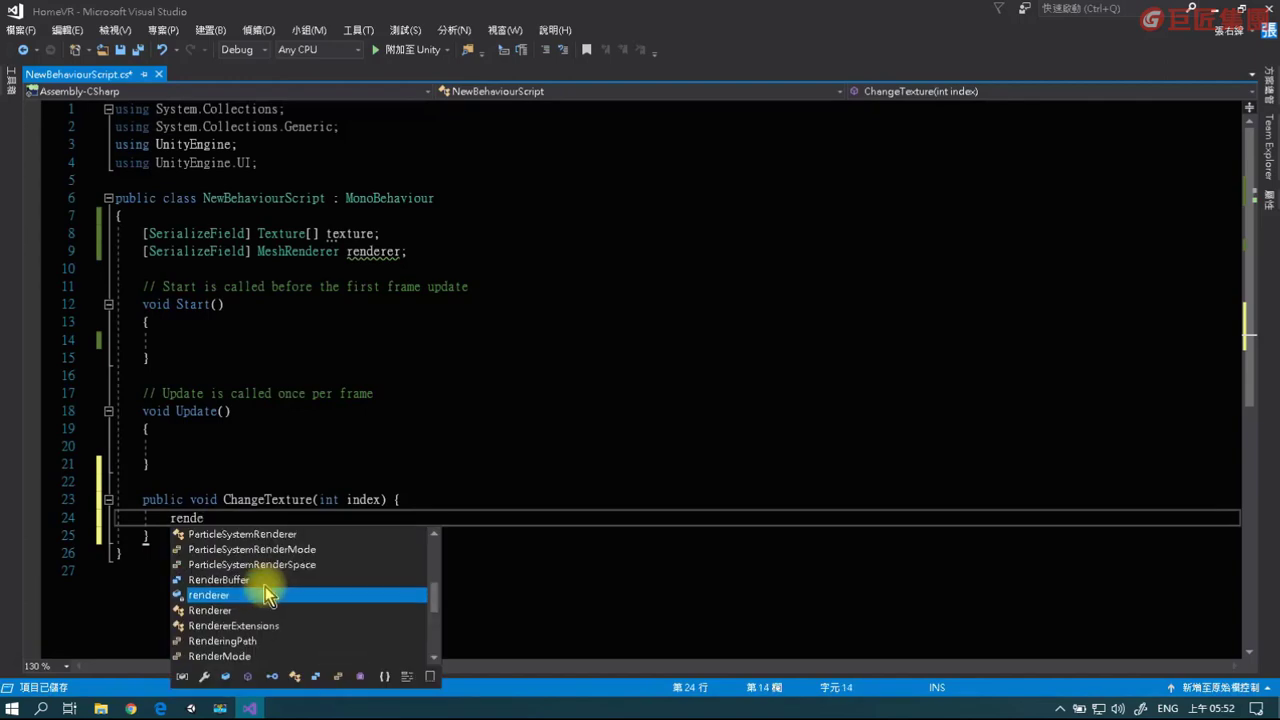
{"action": "key", "text": "Escape"}
{"action": "type", "text": "."}
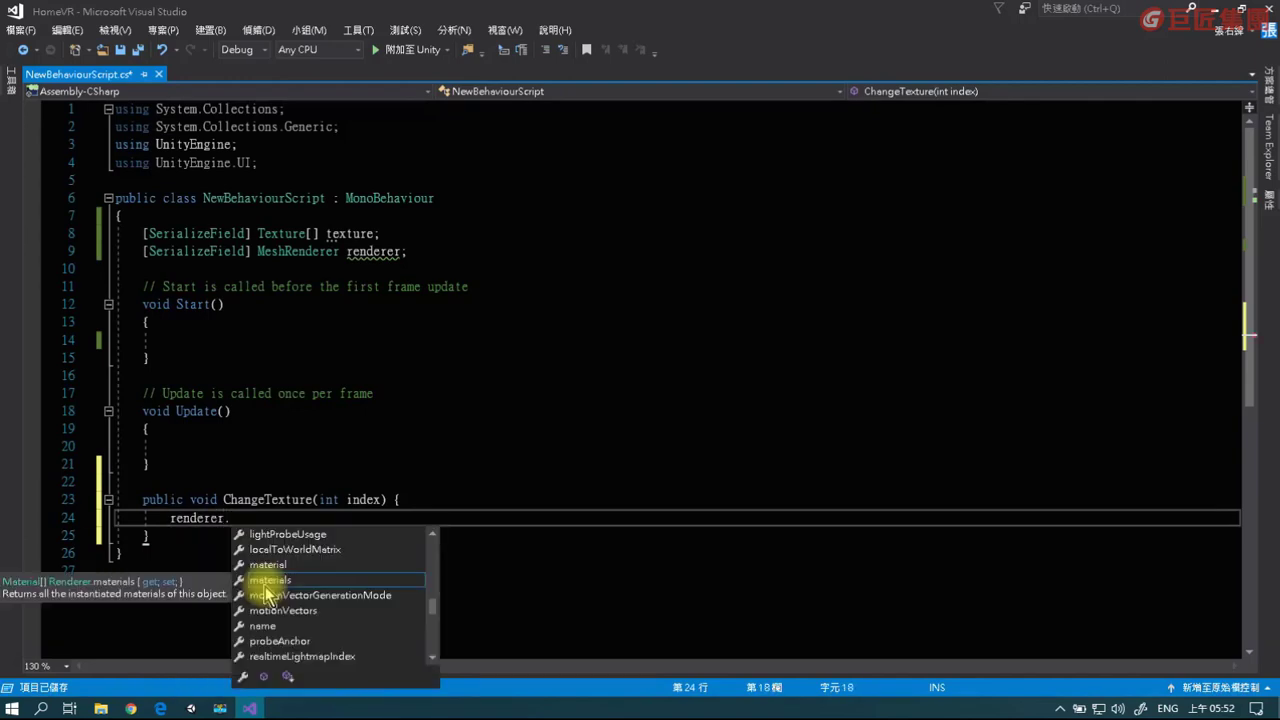
{"action": "type", "text": "mater"}
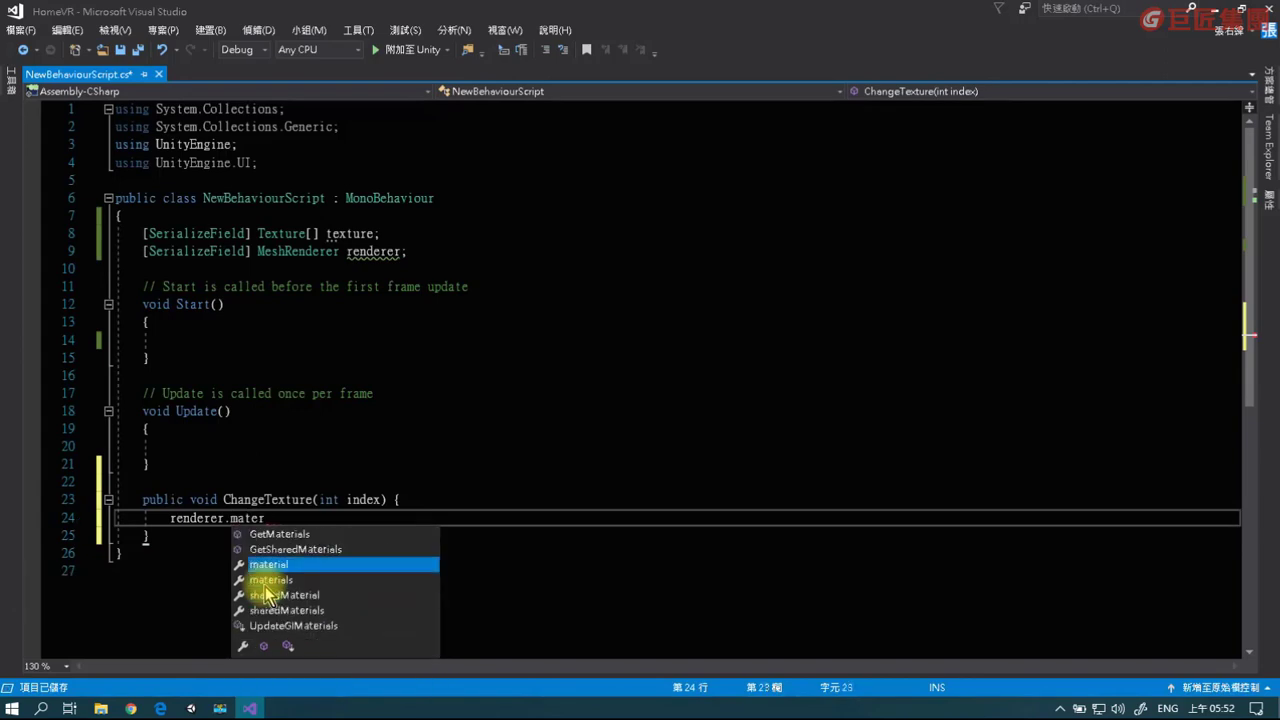
{"action": "type", "text": "ial."}
{"action": "type", "text": "al.ma"}
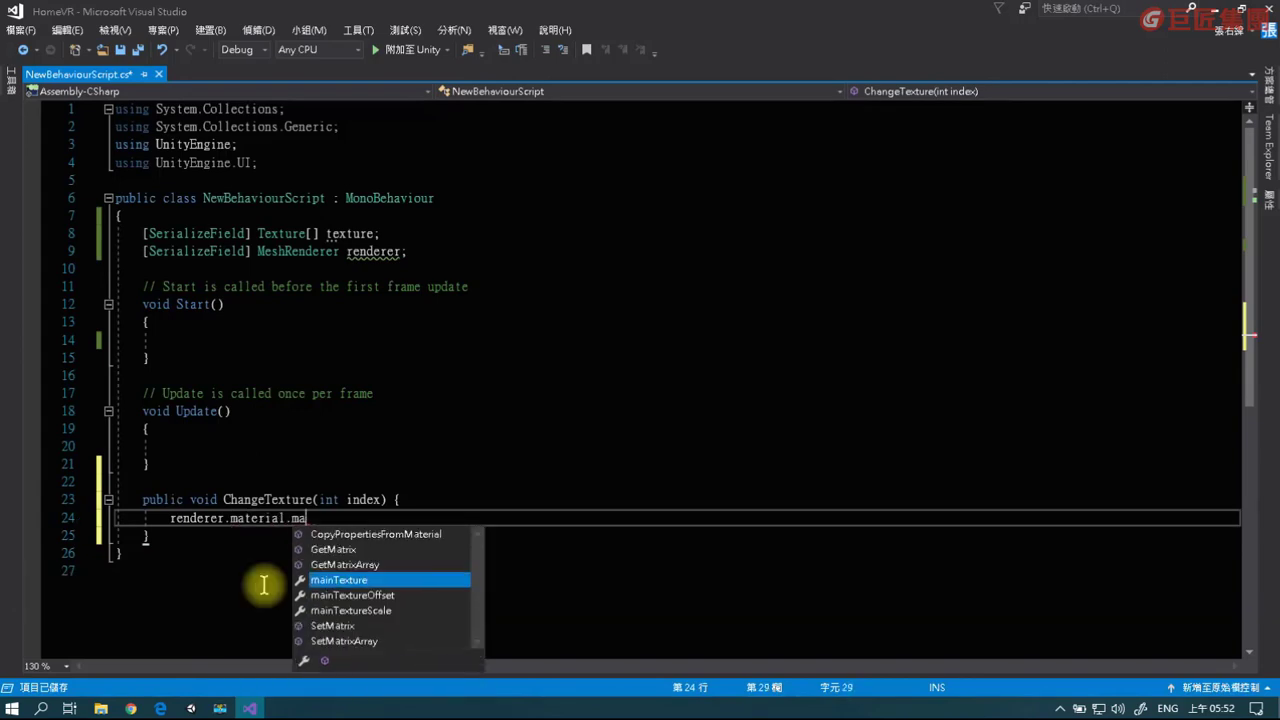
{"action": "key", "text": "Tab"}
{"action": "type", "text": "= "}
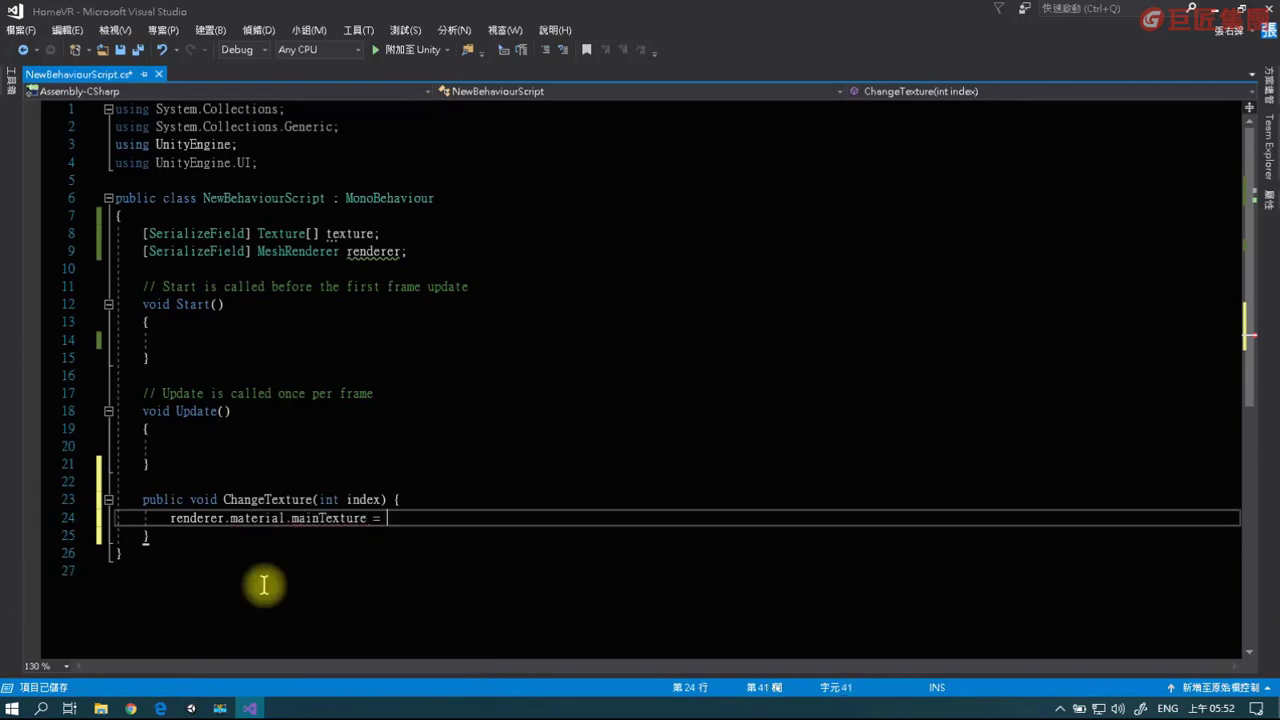
{"action": "type", "text": "texture"}
{"action": "key", "text": "Escape"}
{"action": "type", "text": "index"}
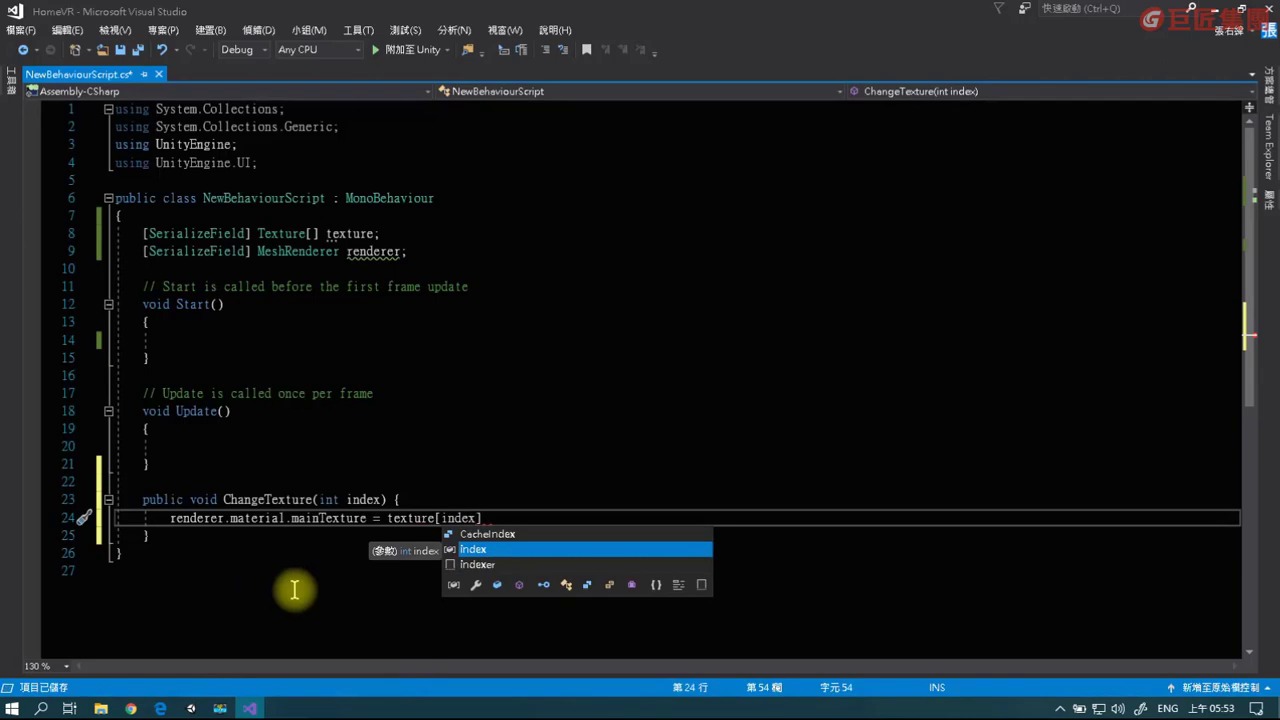
{"action": "key", "text": "Right"}
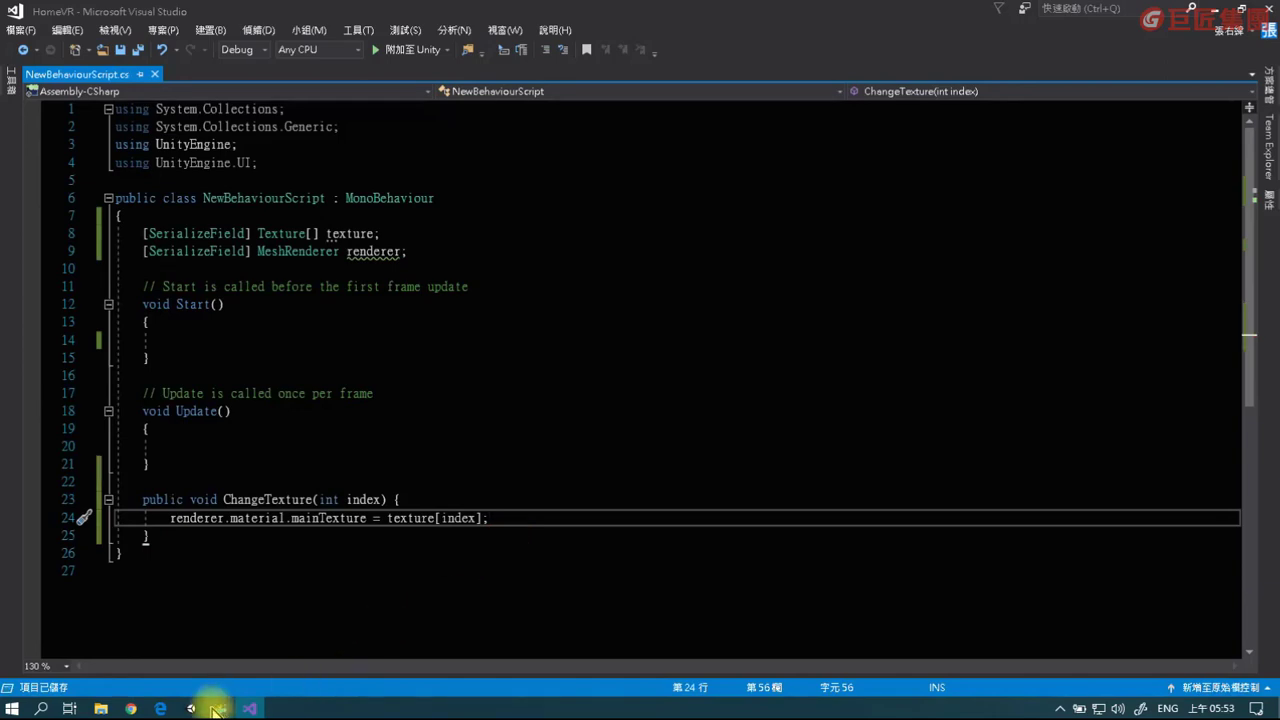
Back in the Unity editor, untick Is On for the top Toggle.
{"action": "mouse_move", "coordinate": [190, 708]}
{"action": "left_click", "coordinate": [240, 662]}
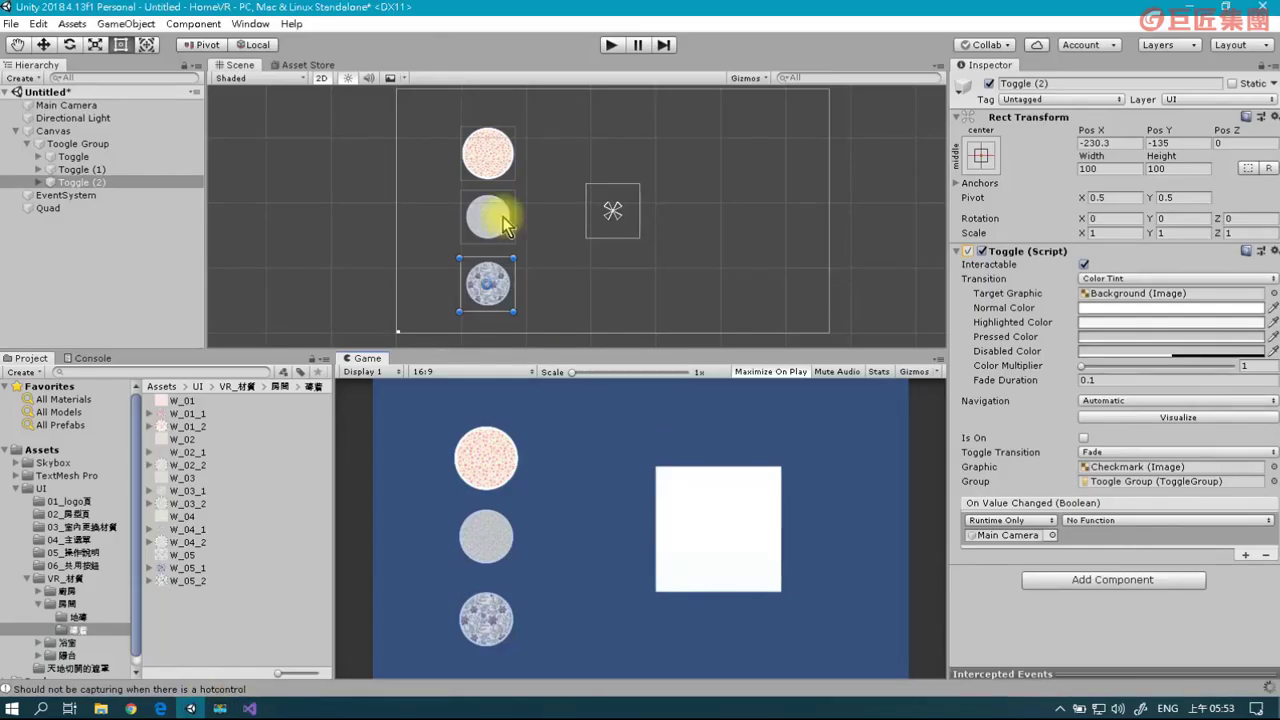
{"action": "left_click", "coordinate": [498, 153]}
{"action": "left_click", "coordinate": [610, 206]}
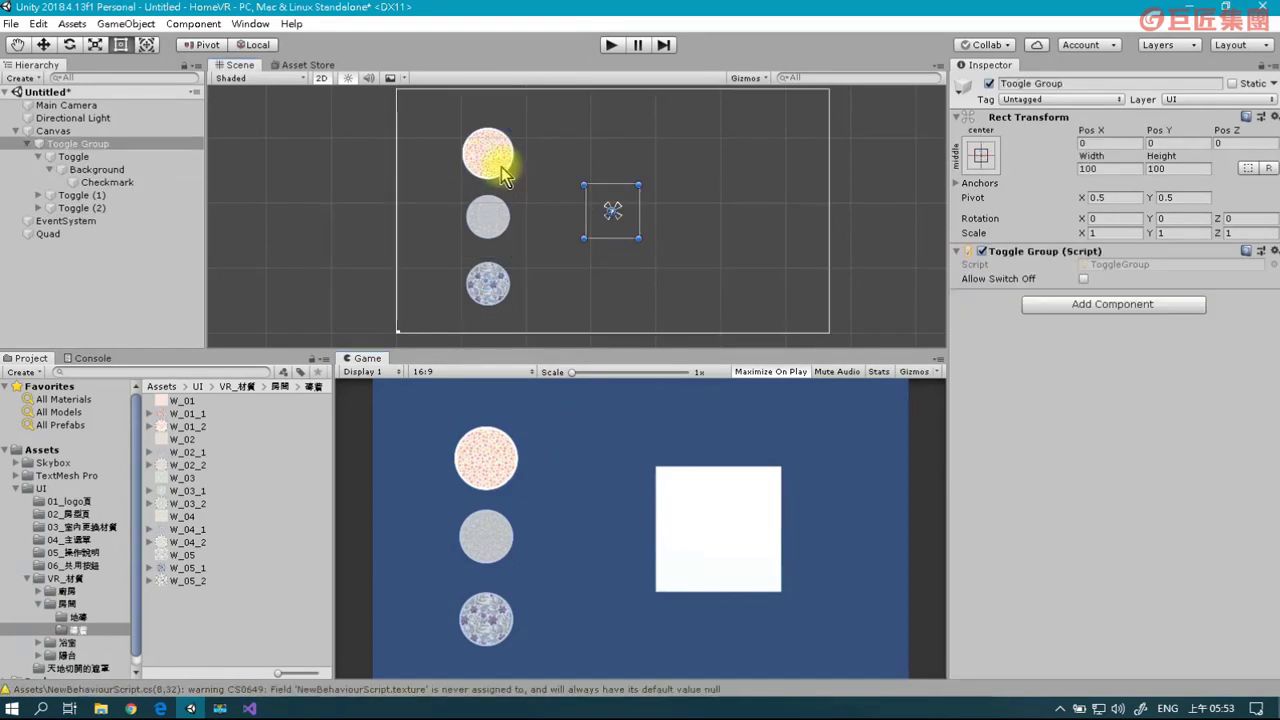
{"action": "left_click", "coordinate": [497, 158]}
{"action": "left_click", "coordinate": [1084, 438]}
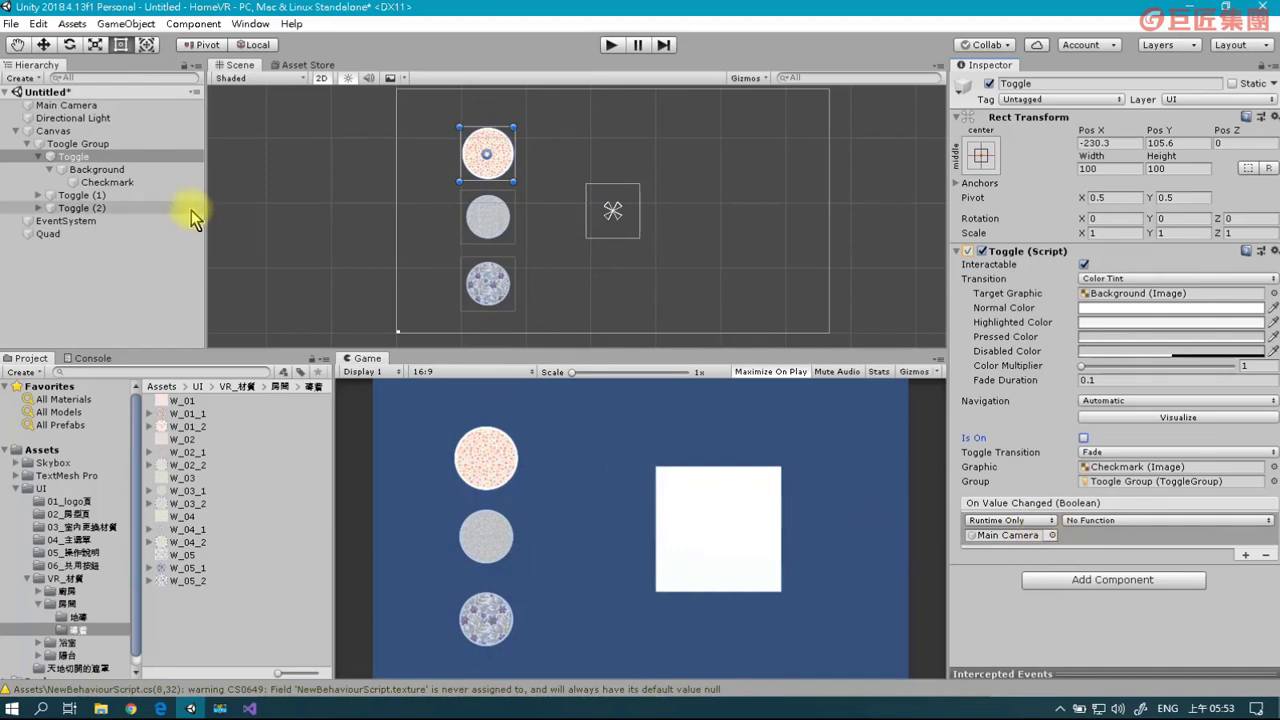
Make the top Toggle's On Value Changed call NewBehaviourScript.ChangeTexture with 0.
{"action": "left_click", "coordinate": [60, 157]}
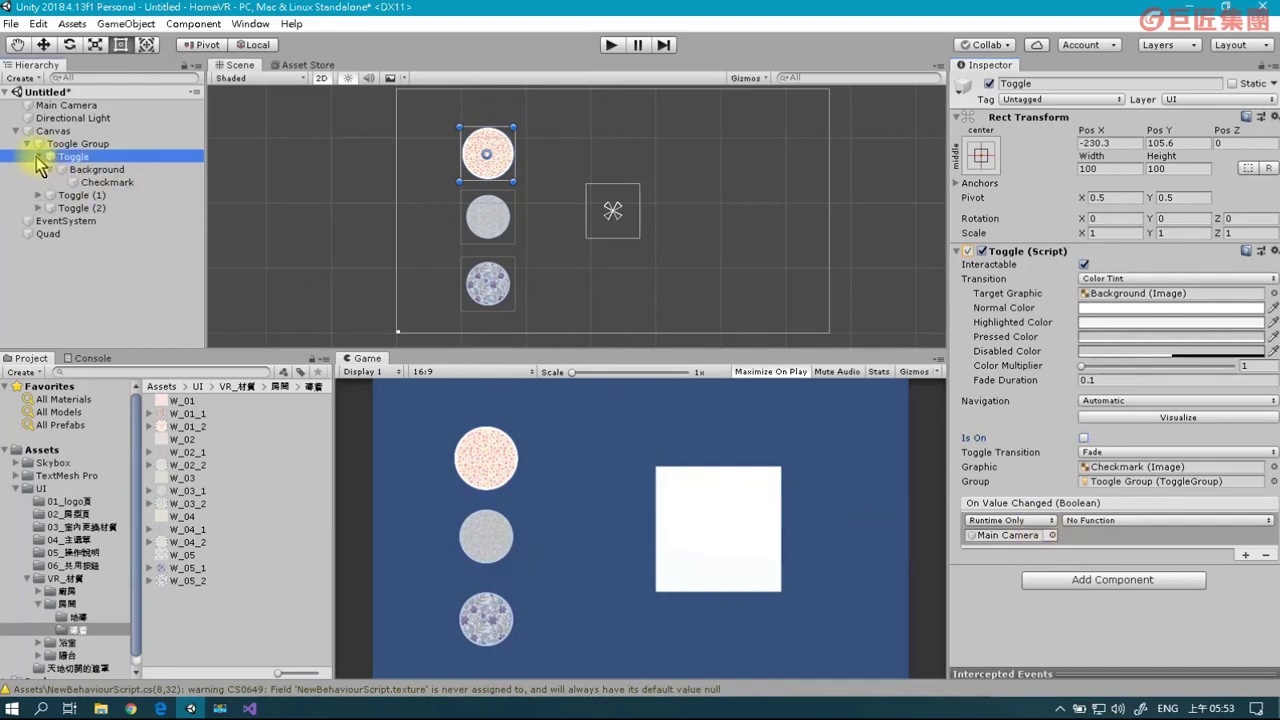
{"action": "left_click", "coordinate": [38, 157]}
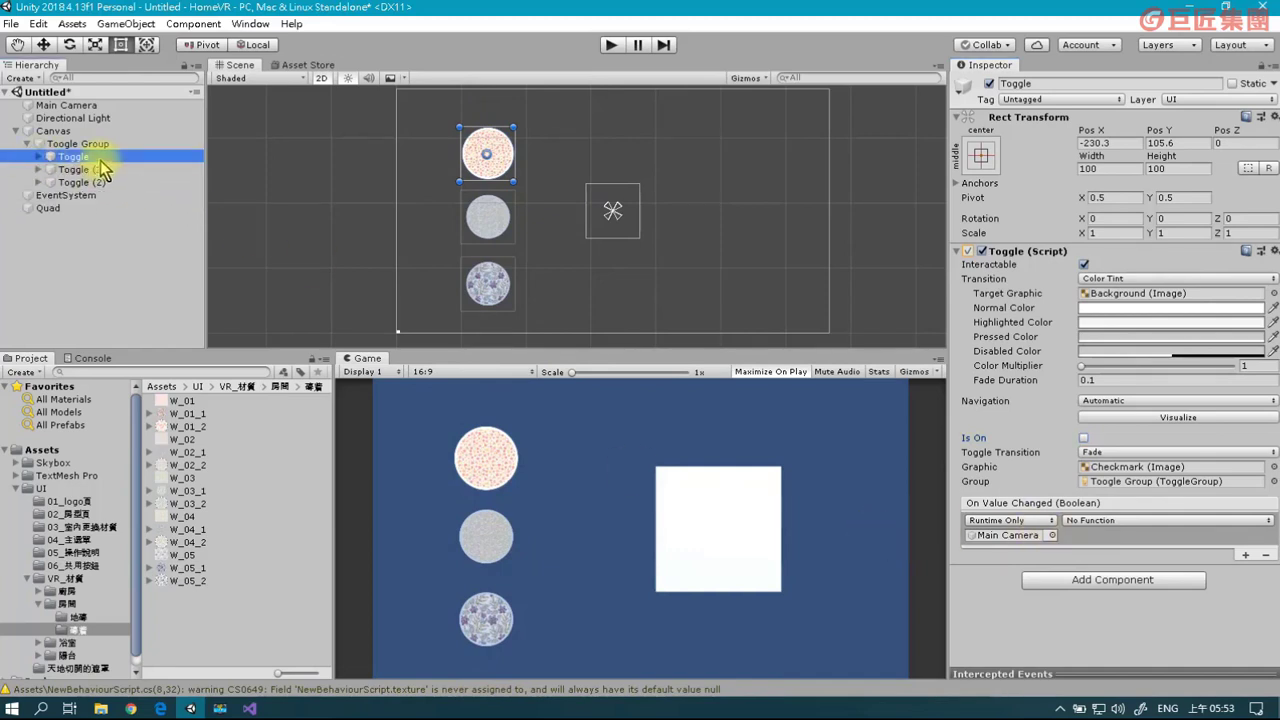
{"action": "left_click", "coordinate": [1160, 528]}
{"action": "mouse_move", "coordinate": [1122, 640]}
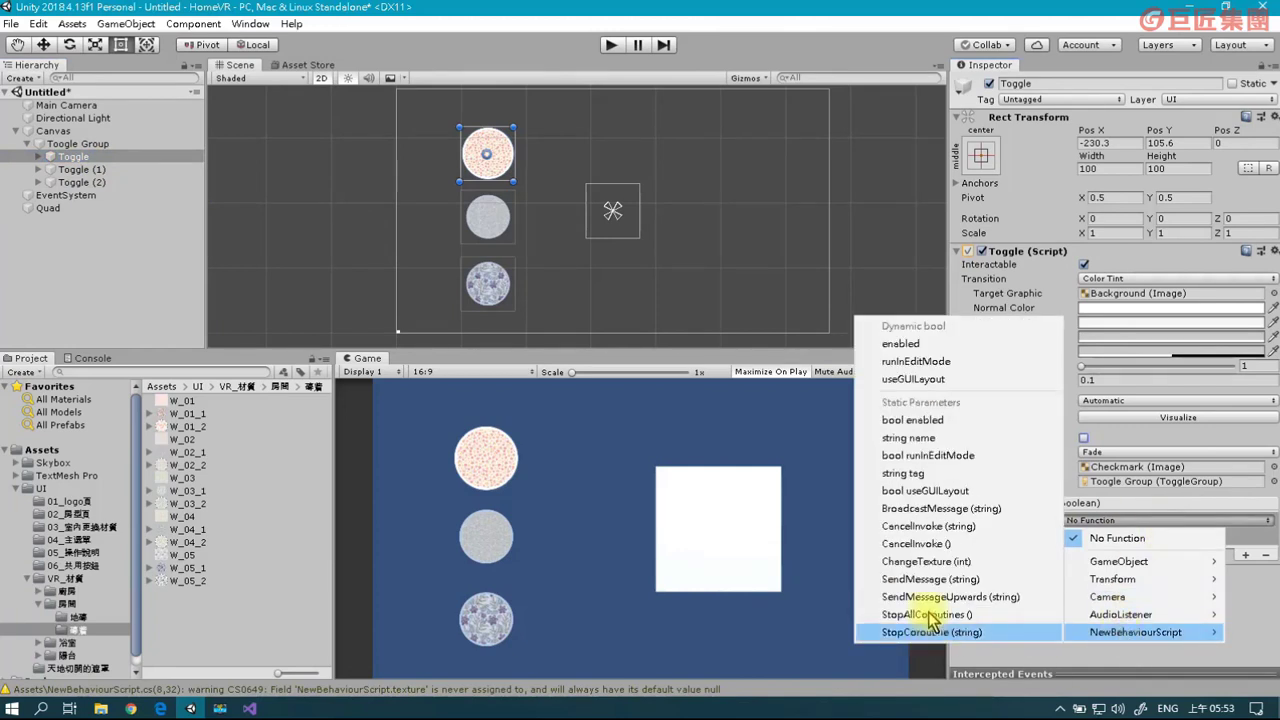
{"action": "left_click", "coordinate": [926, 563]}
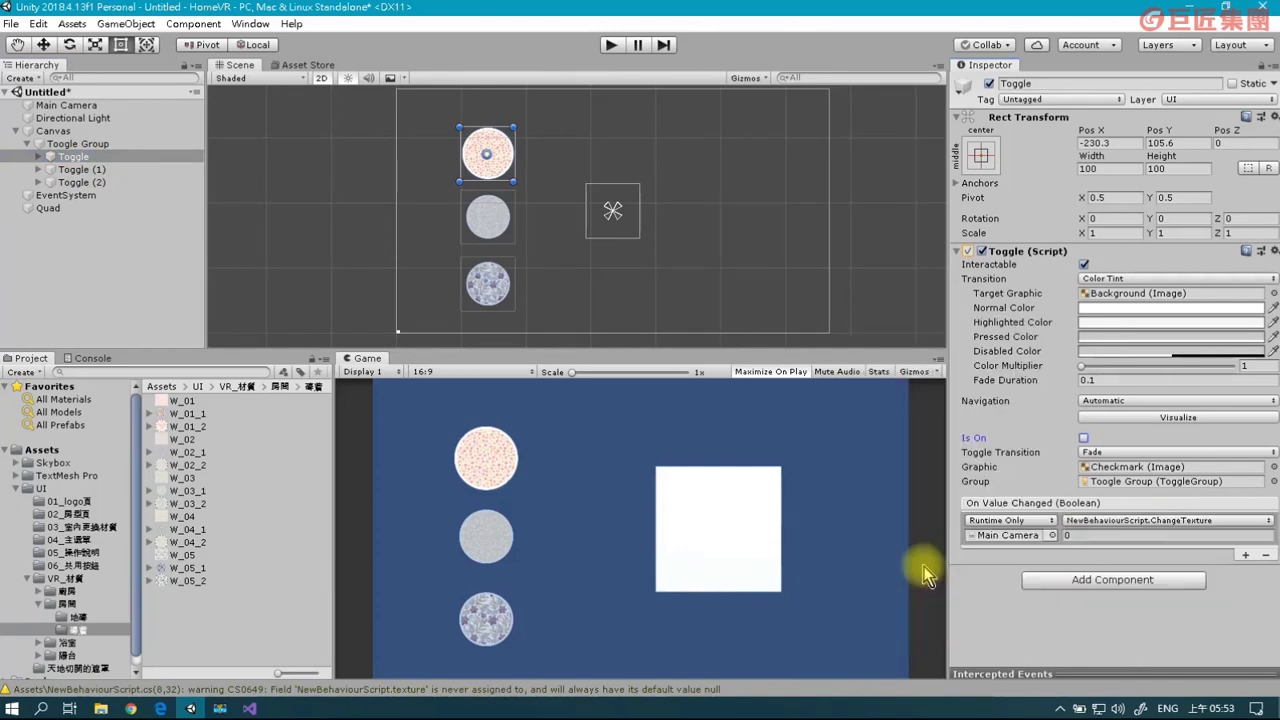
Make Toggle (1) and Toggle (2) call ChangeTexture with 1 and 2, then enter Play mode.
{"action": "left_click", "coordinate": [100, 170]}
{"action": "left_click", "coordinate": [1110, 522]}
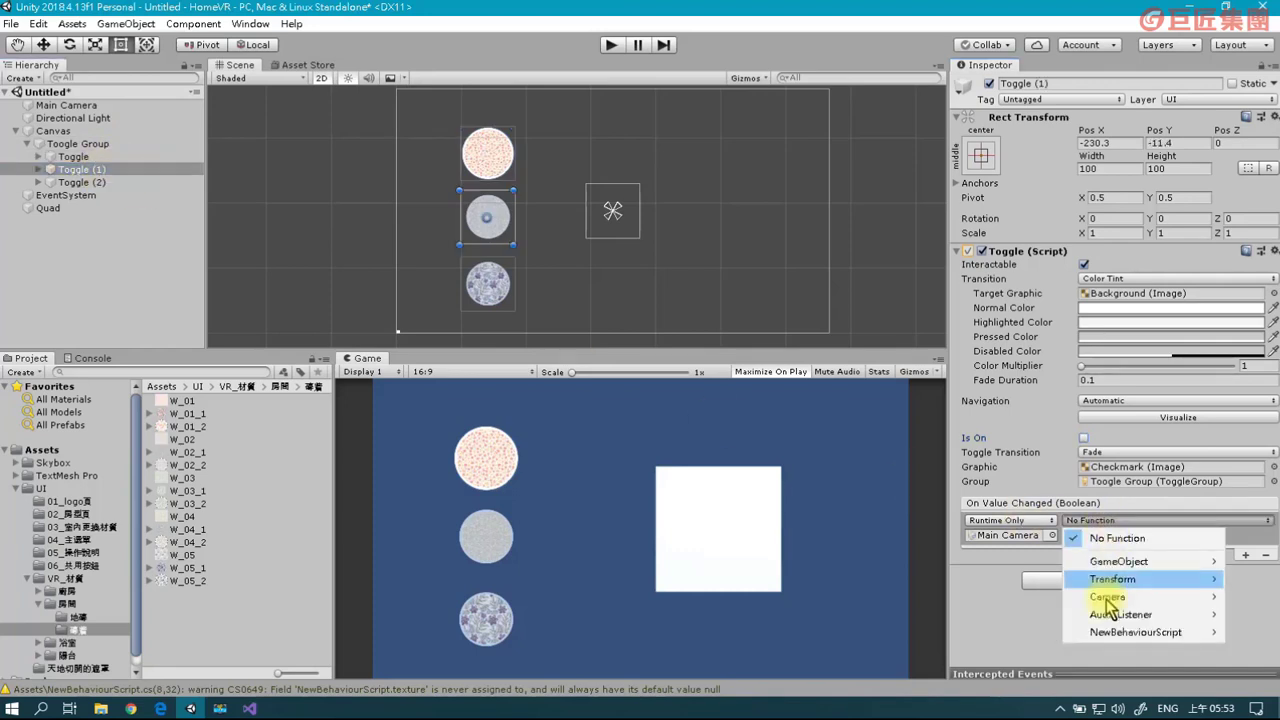
{"action": "mouse_move", "coordinate": [1100, 631]}
{"action": "left_click", "coordinate": [930, 562]}
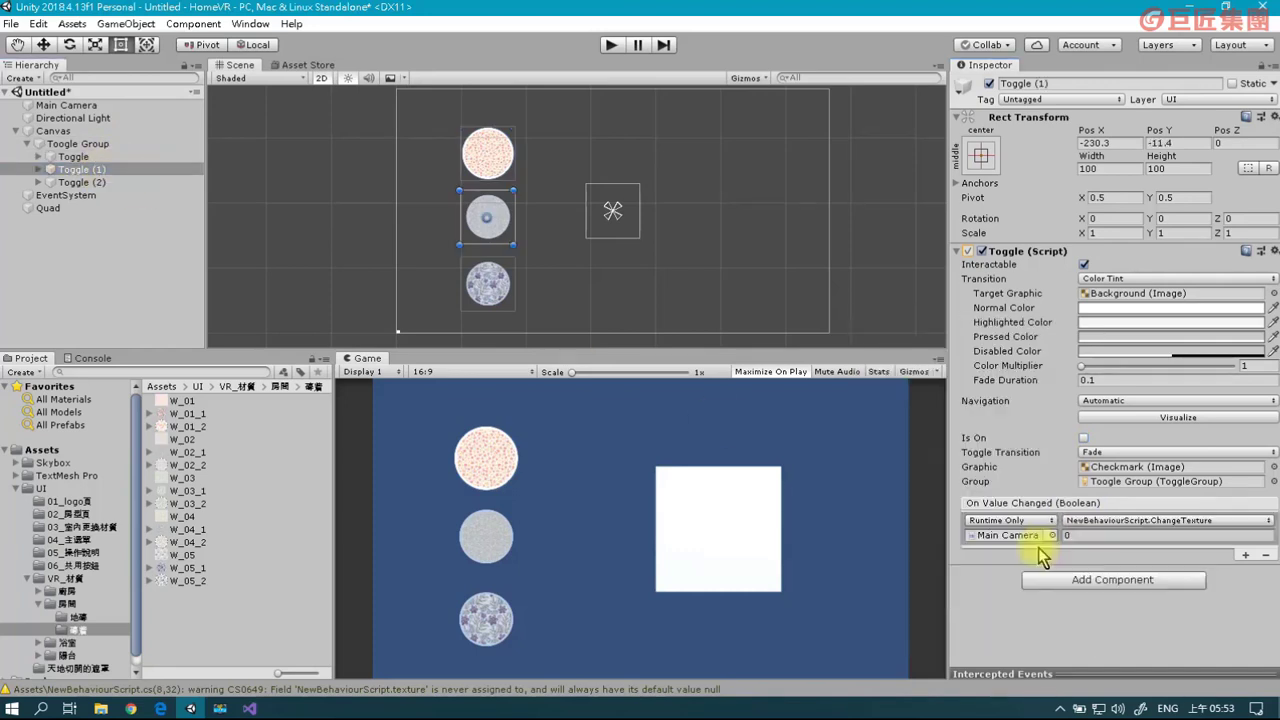
{"action": "left_click", "coordinate": [85, 182]}
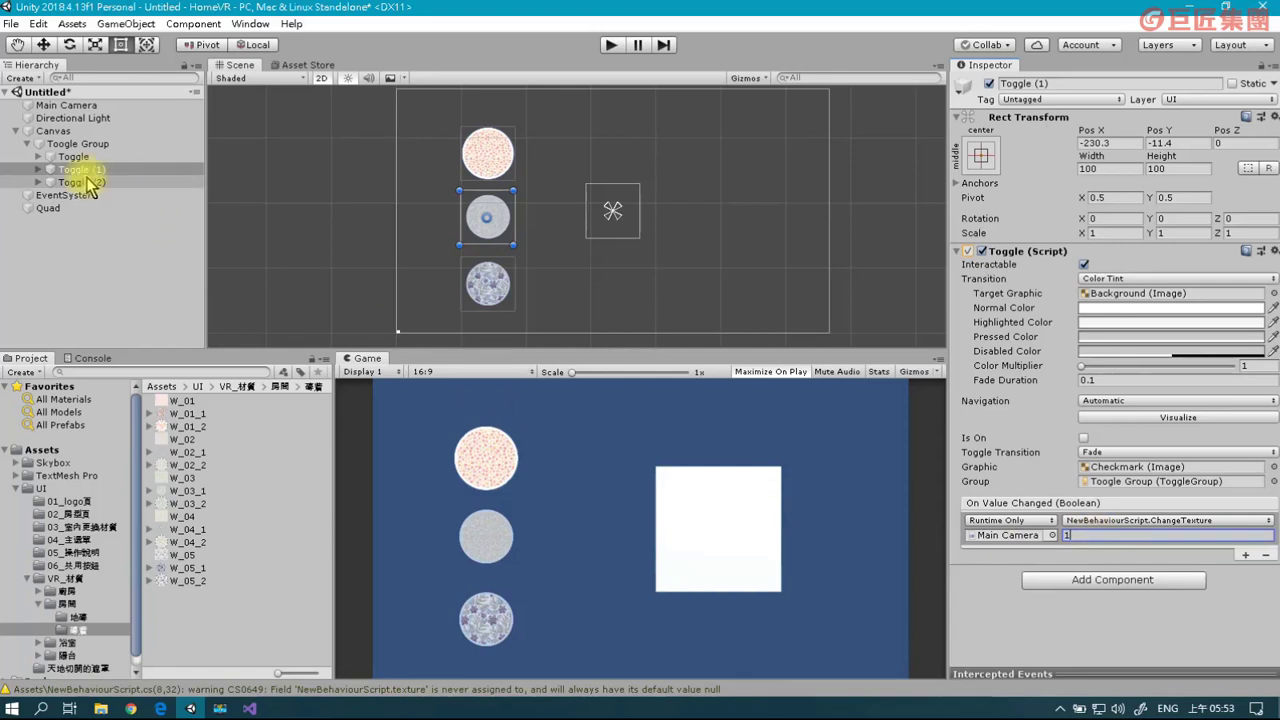
{"action": "left_click", "coordinate": [1120, 522]}
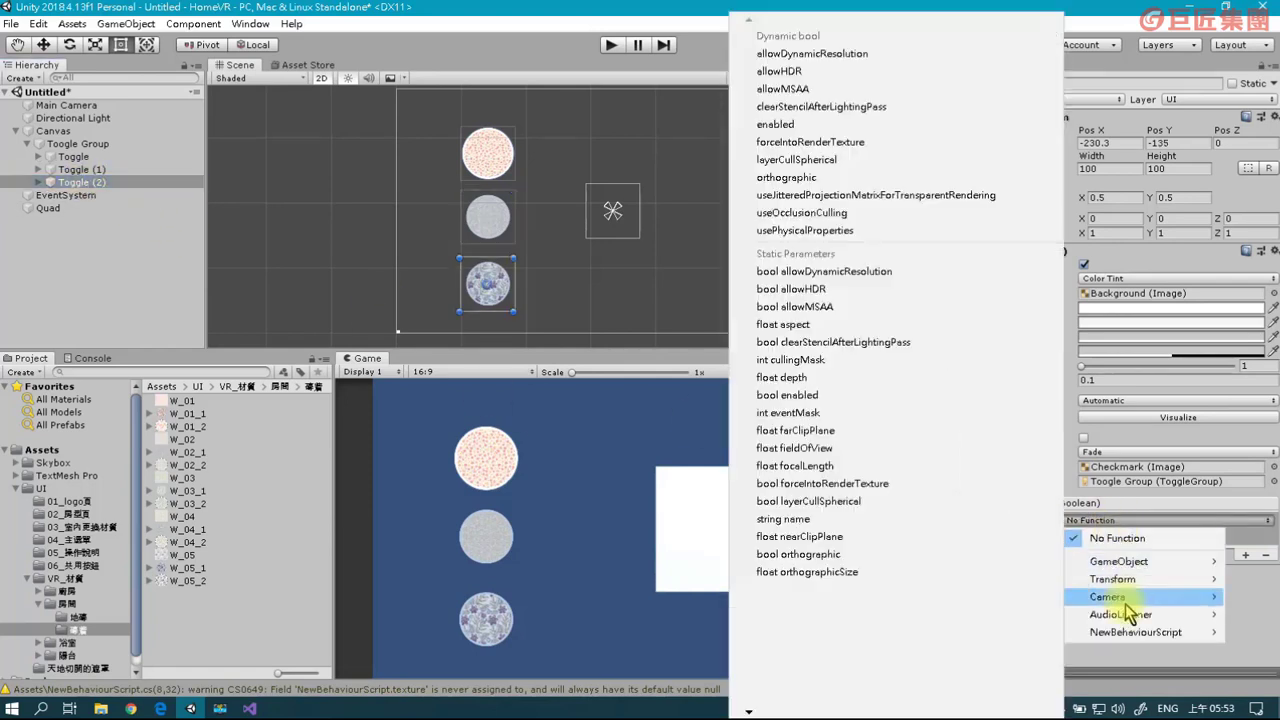
{"action": "mouse_move", "coordinate": [1128, 632]}
{"action": "left_click", "coordinate": [955, 562]}
{"action": "type", "text": "2"}
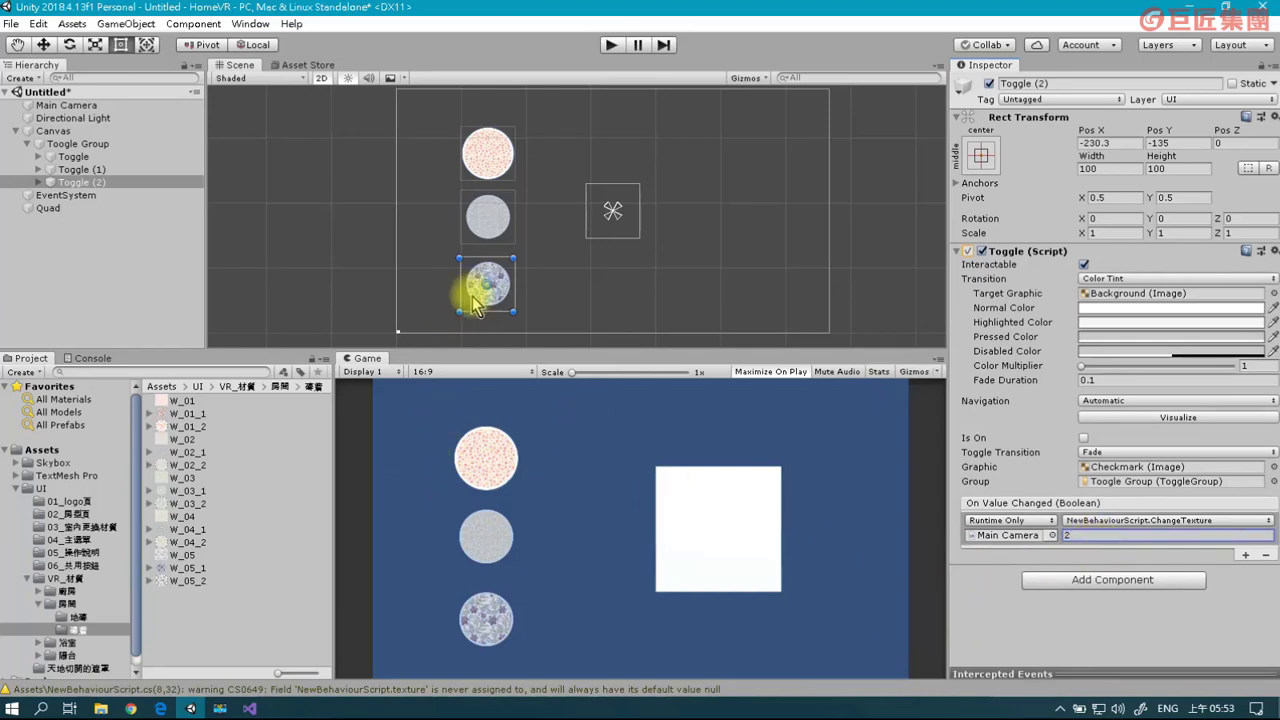
{"action": "left_click", "coordinate": [607, 47]}
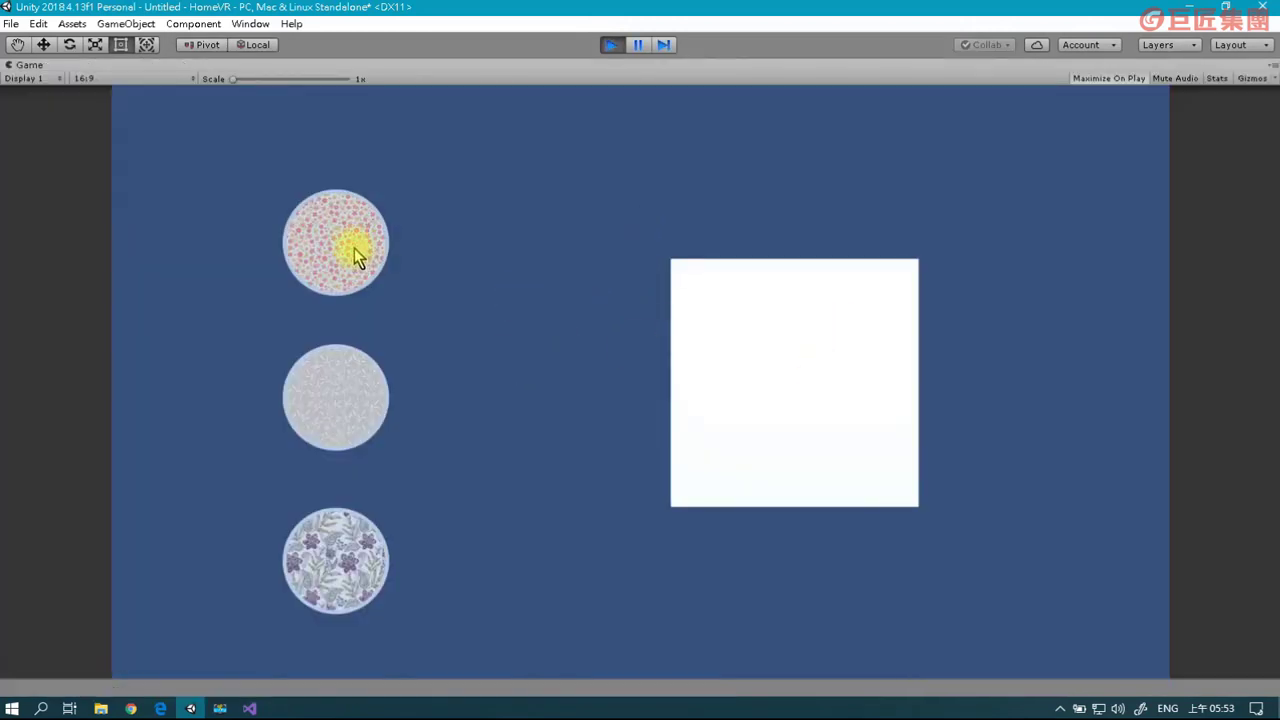
Test the toggles to give the Quad pink floral, white leaf and purple floral textures, then stop Play mode.
{"action": "left_click", "coordinate": [353, 250]}
{"action": "left_click", "coordinate": [351, 405]}
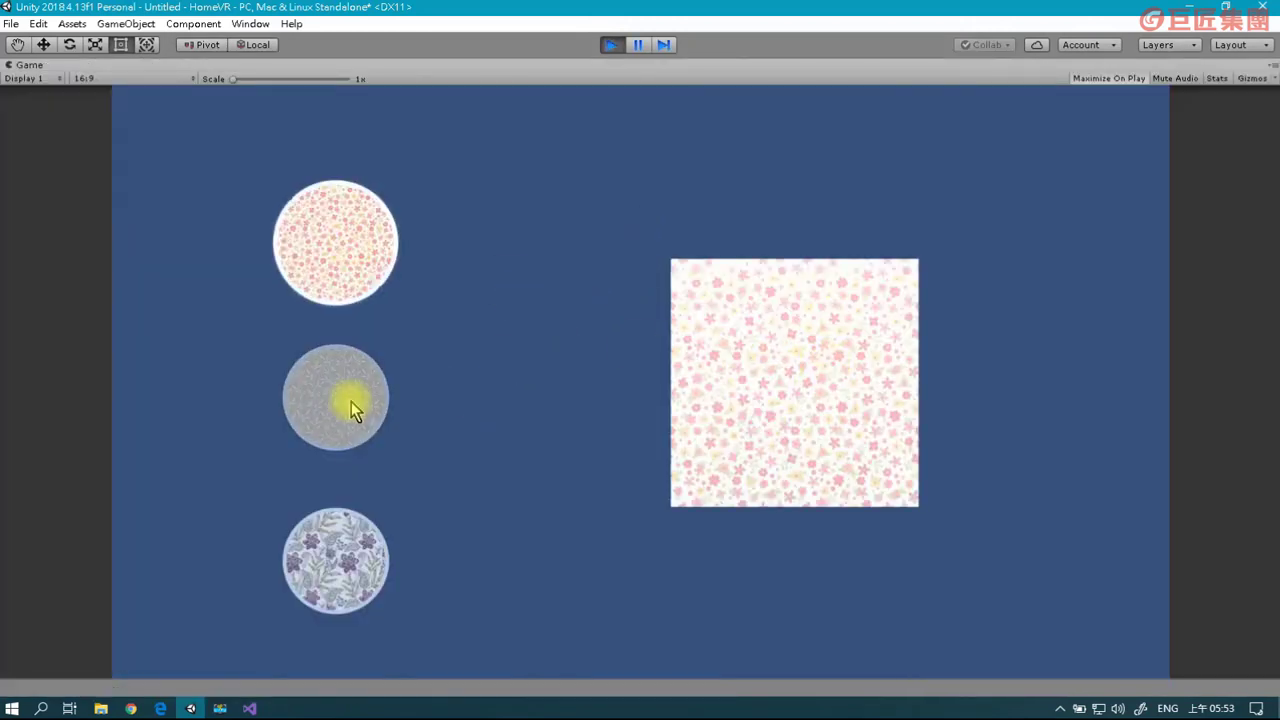
{"action": "left_click", "coordinate": [377, 555]}
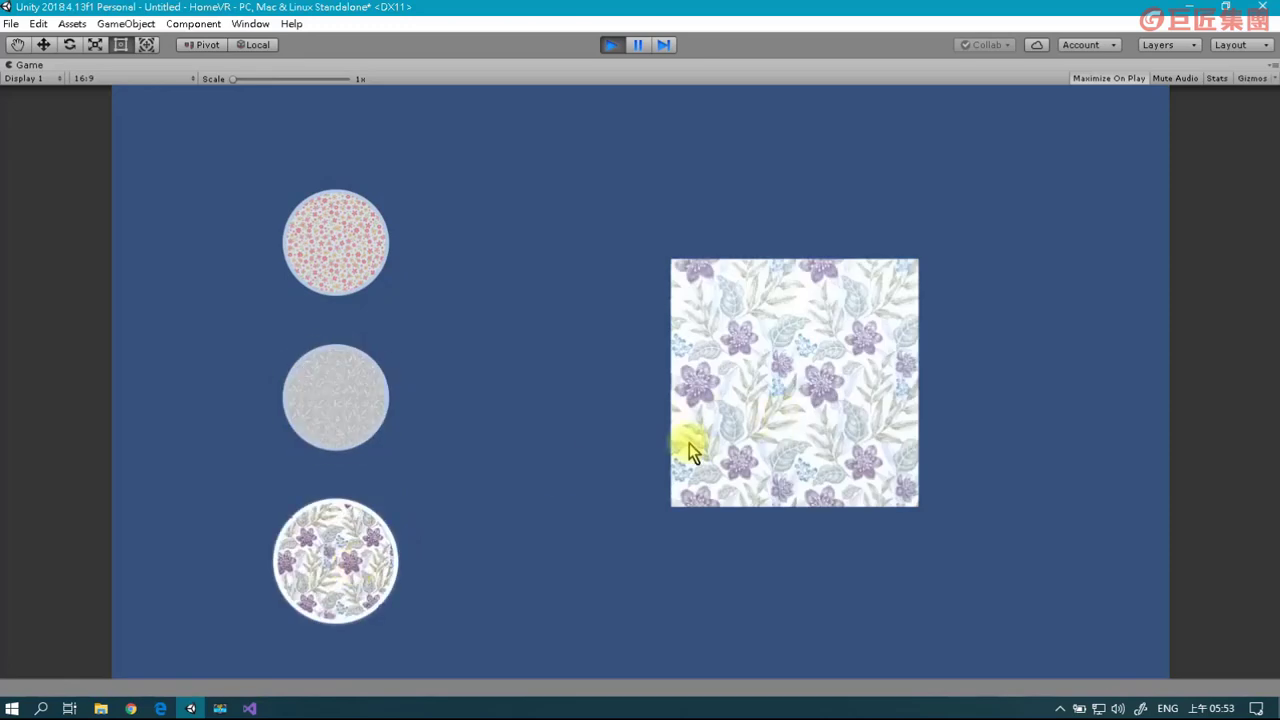
{"action": "left_click", "coordinate": [609, 45]}
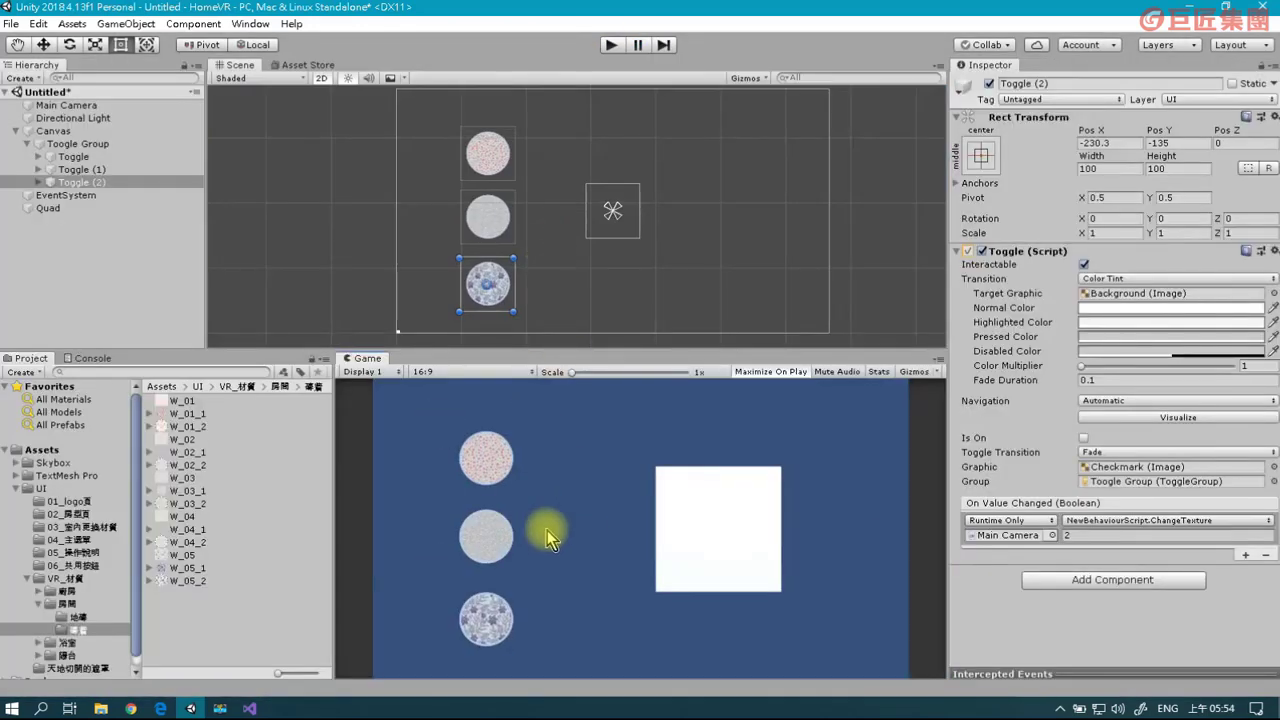
{"action": "scroll", "coordinate": [582, 253], "scroll_direction": "down", "scroll_amount": 1}
{"action": "scroll", "coordinate": [650, 266], "scroll_direction": "down", "scroll_amount": 1}
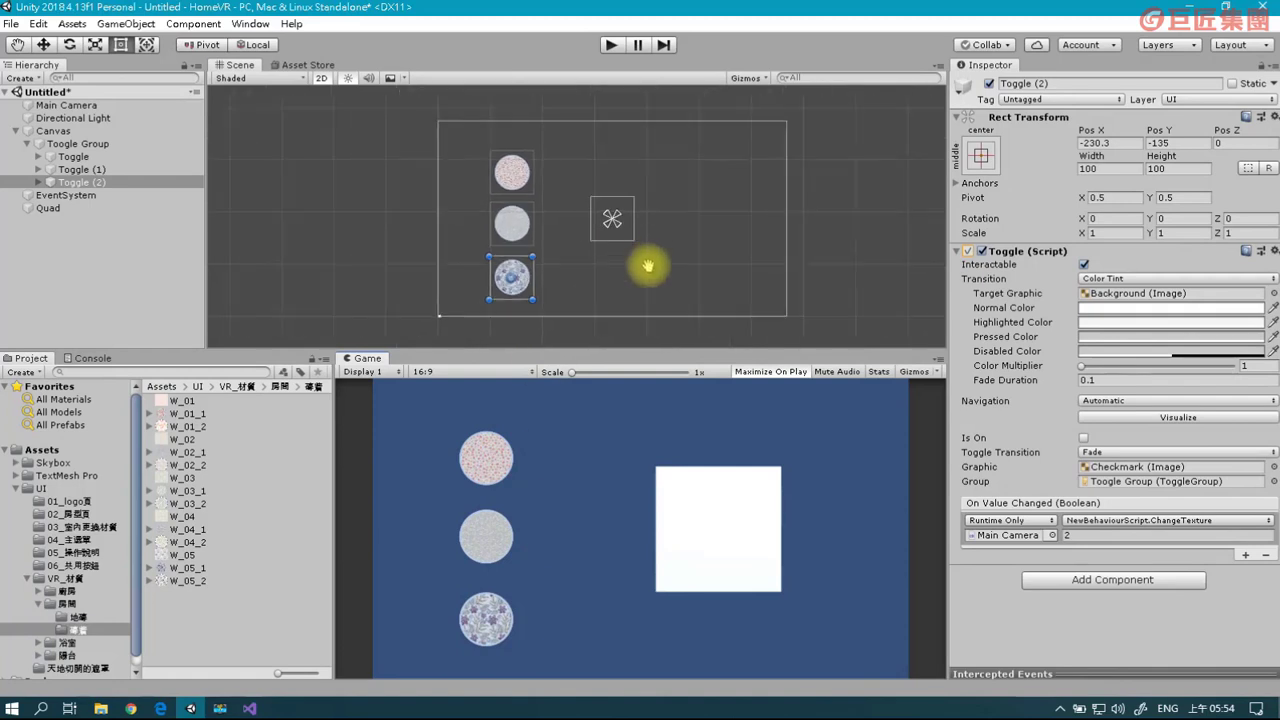
{"action": "scroll", "coordinate": [645, 272], "scroll_direction": "down", "scroll_amount": 1}
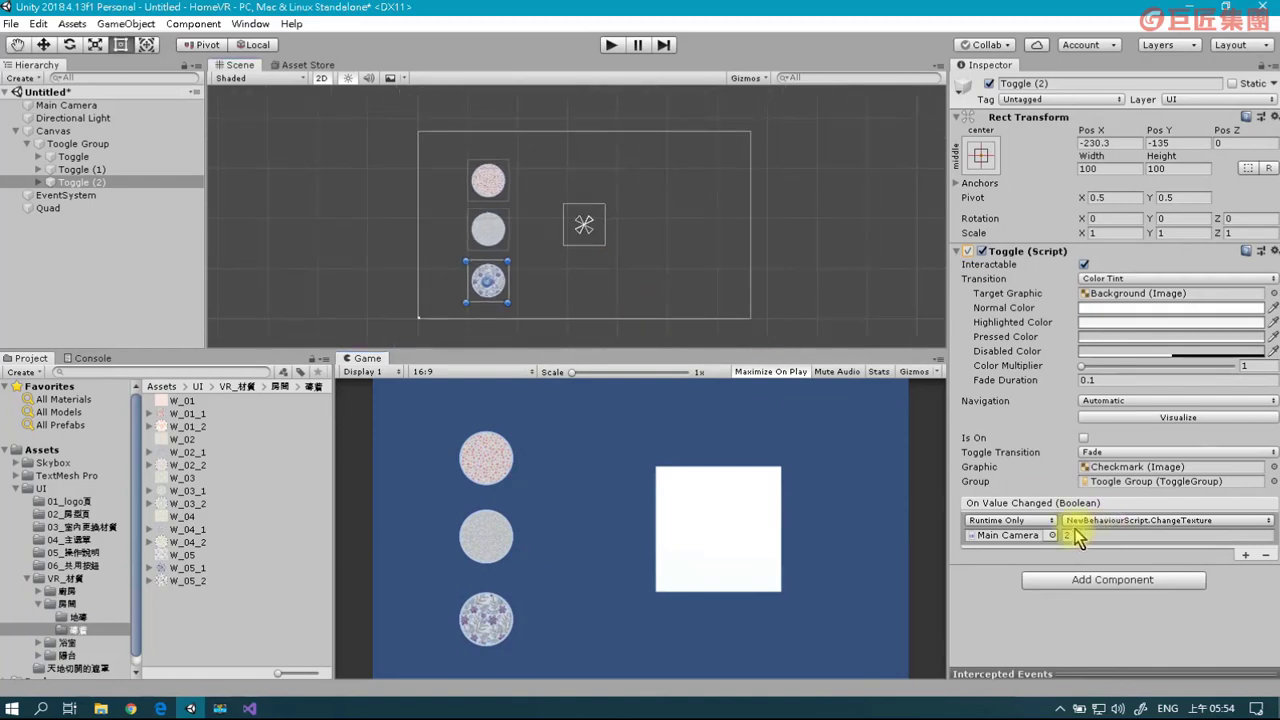